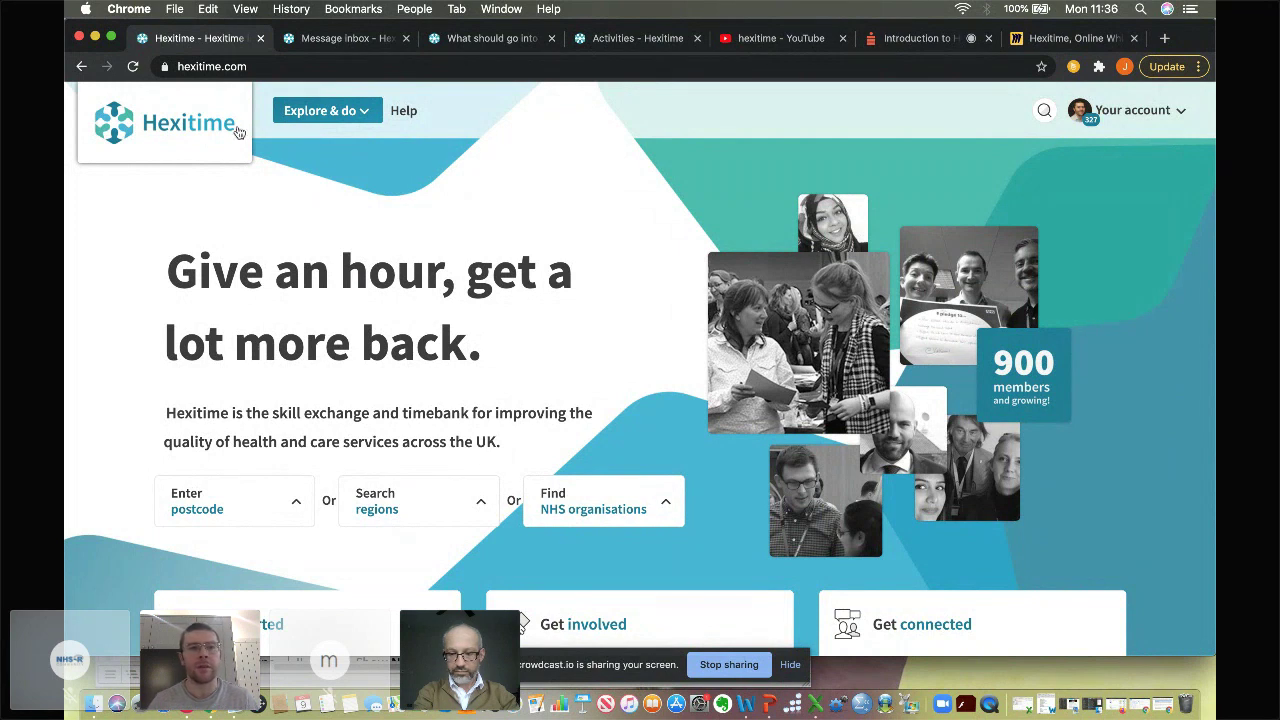
click(260, 66)
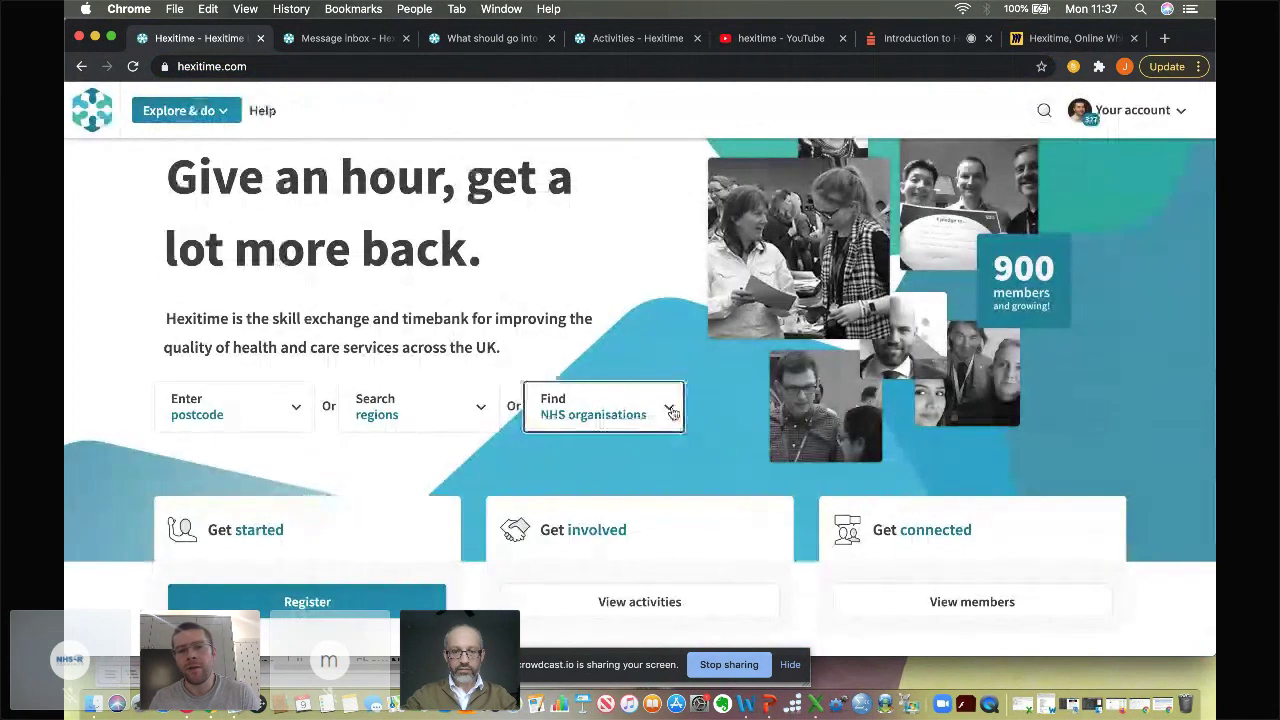
scroll(740, 500, up, 3)
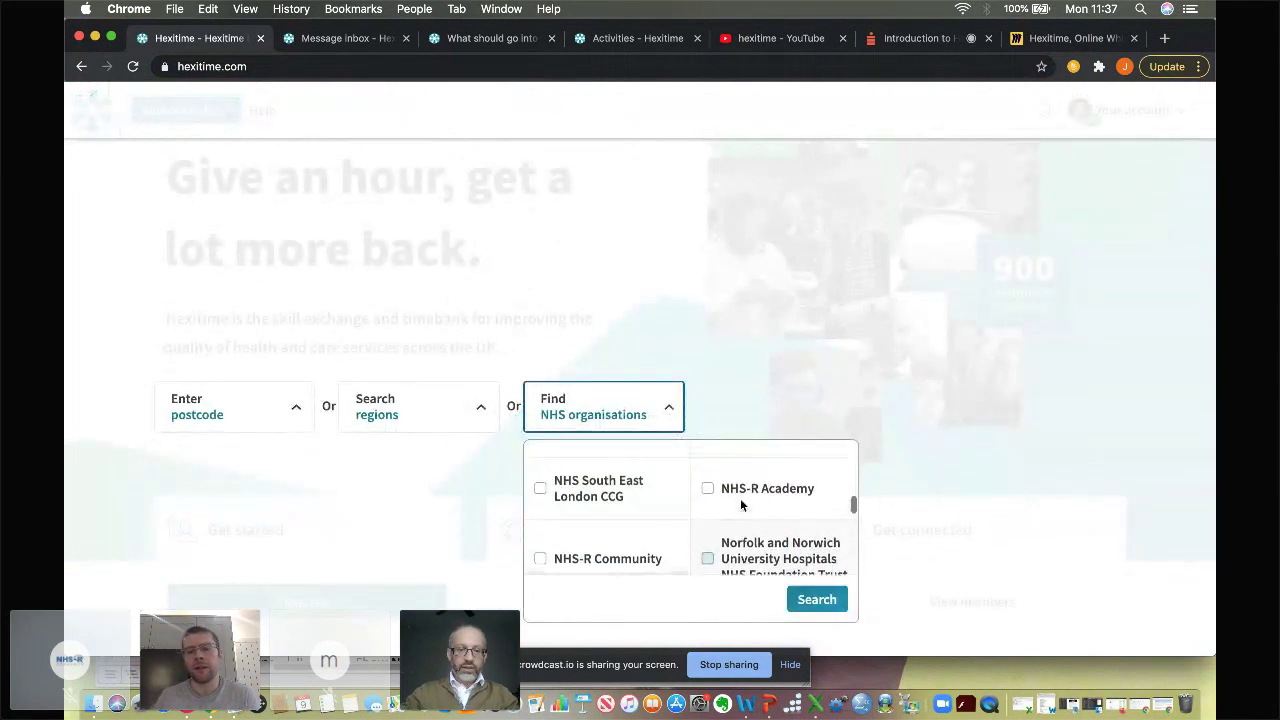
scroll(741, 505, down, 3)
scroll(741, 505, up, 2)
scroll(741, 505, down, 1)
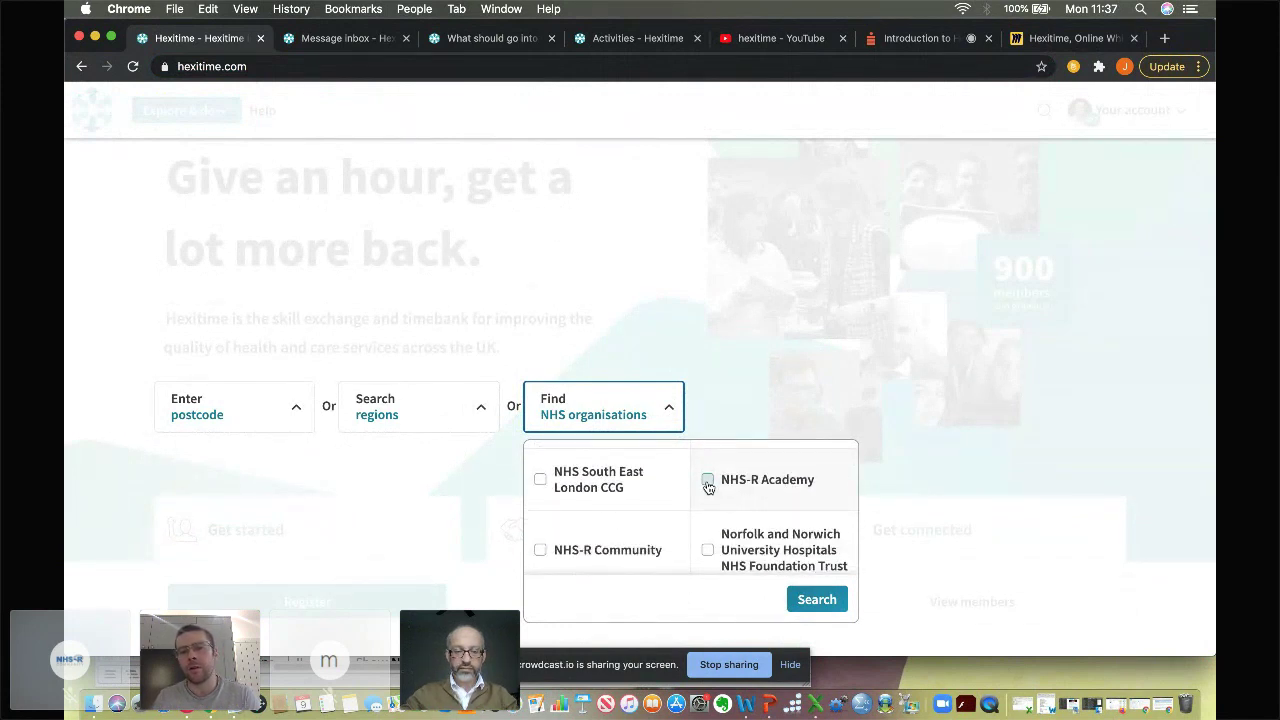
scroll(716, 480, down, 1)
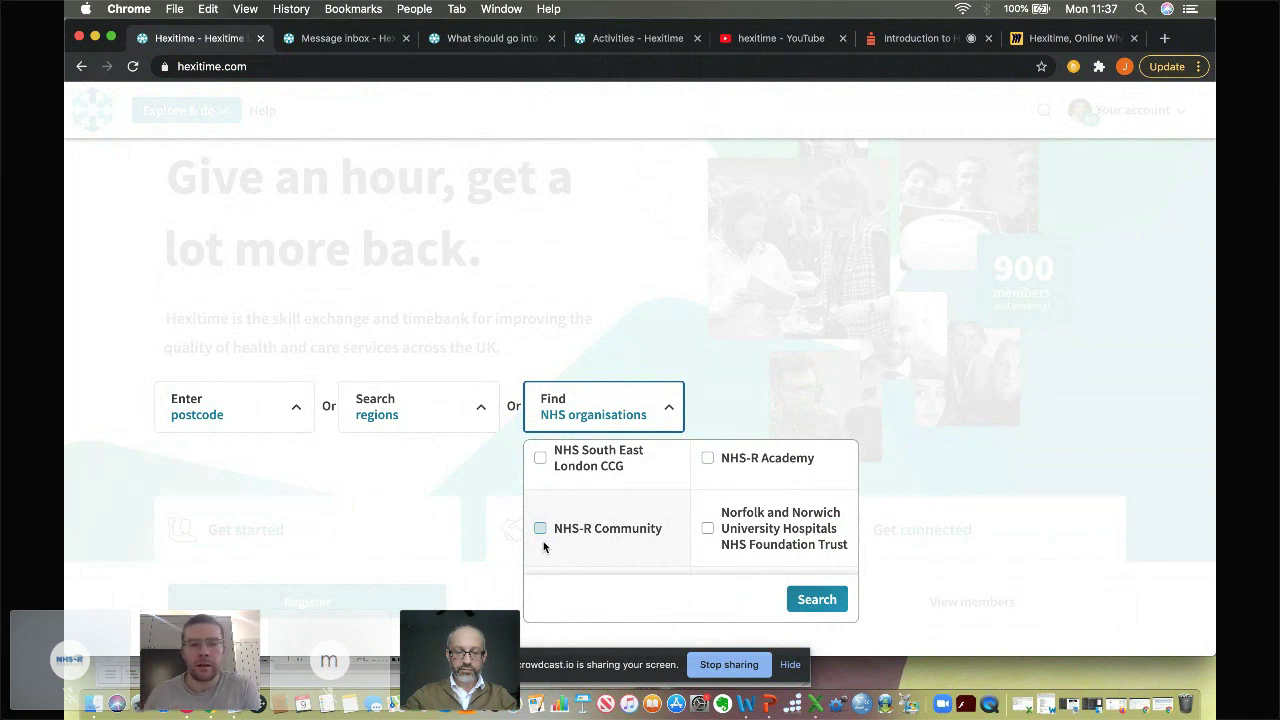
scroll(543, 541, up, 1)
scroll(543, 545, down, 1)
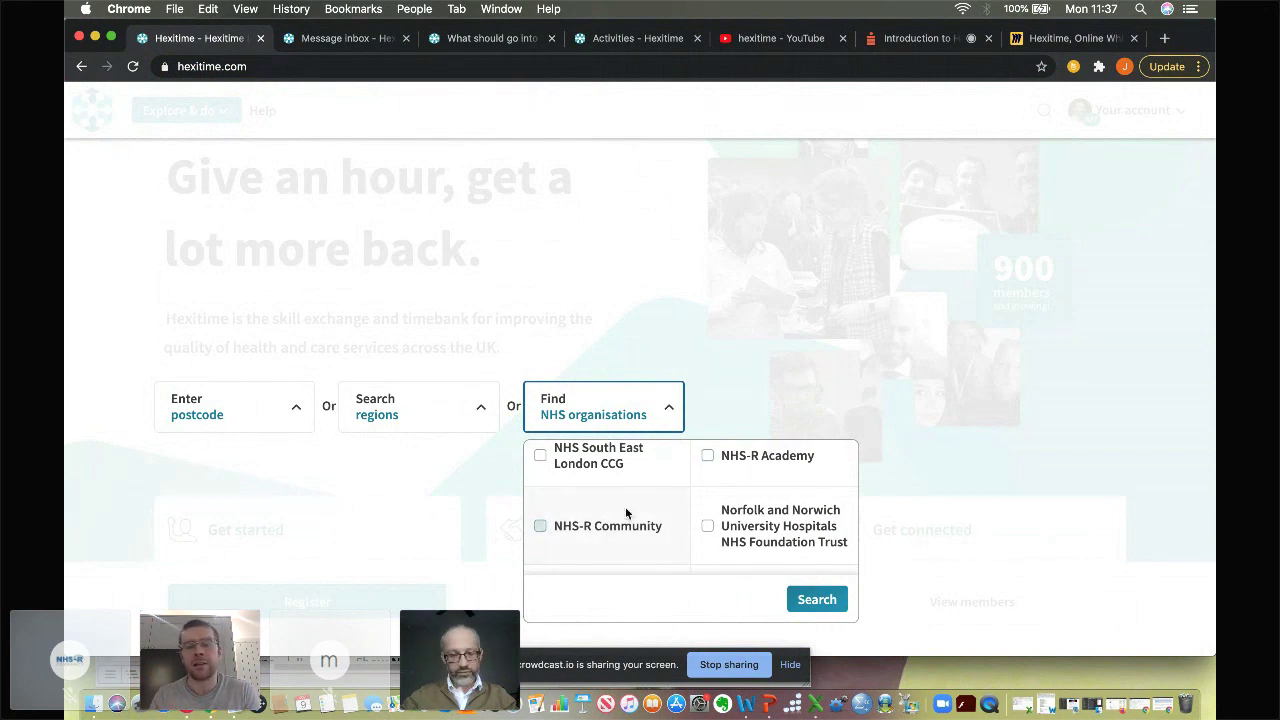
click(648, 362)
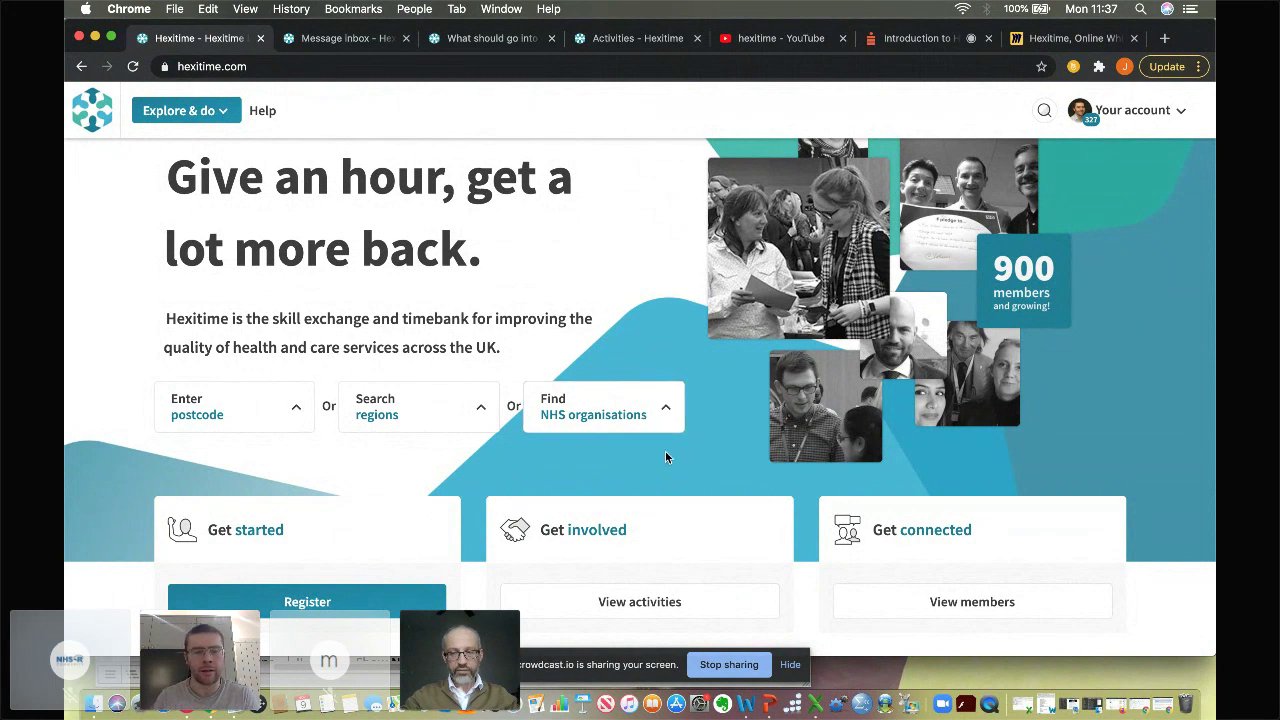
Scroll down past the campaign and member cards, then back up to 'What's happening on Hexitime?'.
scroll(665, 457, down, 3)
scroll(665, 457, up, 2)
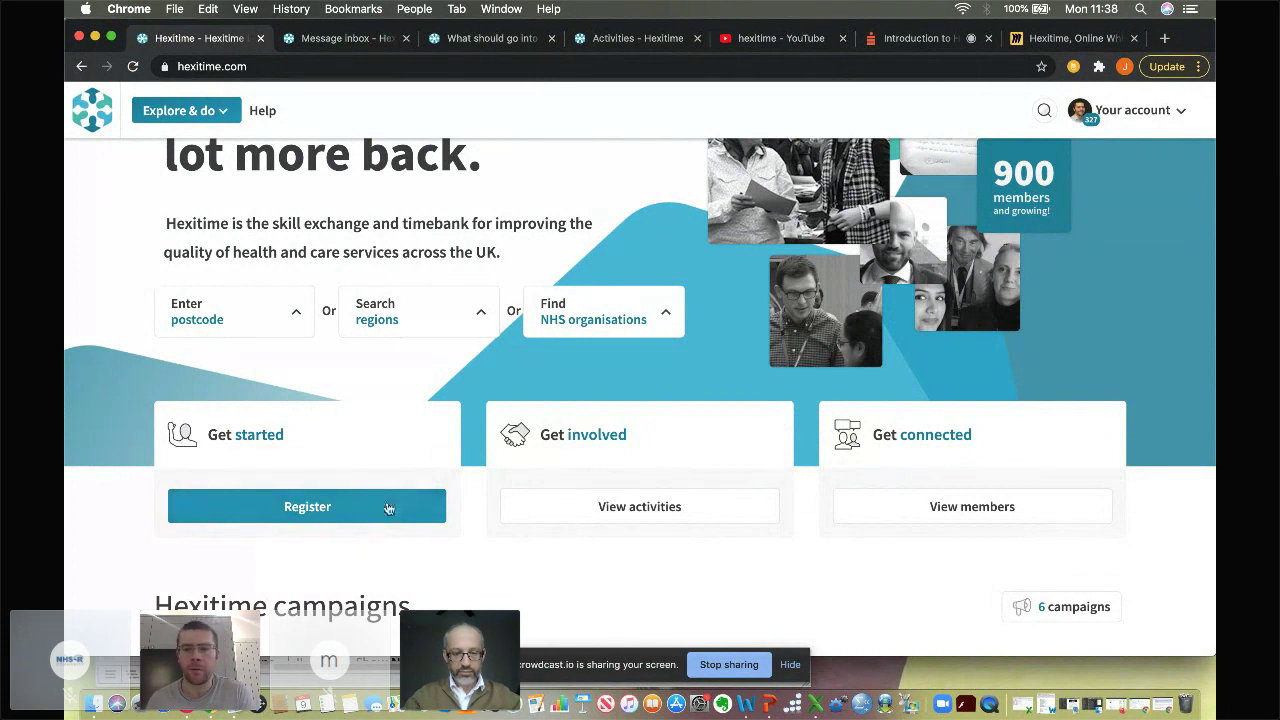
scroll(424, 528, down, 1)
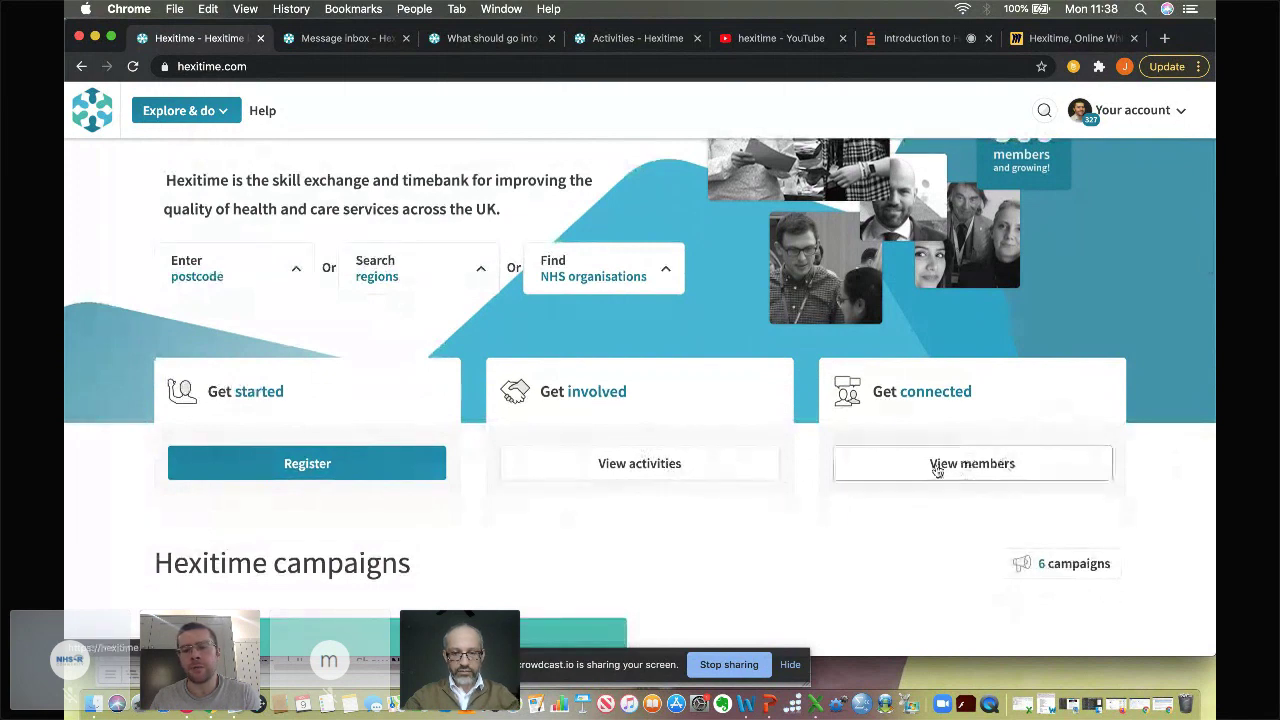
scroll(900, 530, down, 1)
scroll(900, 535, down, 6)
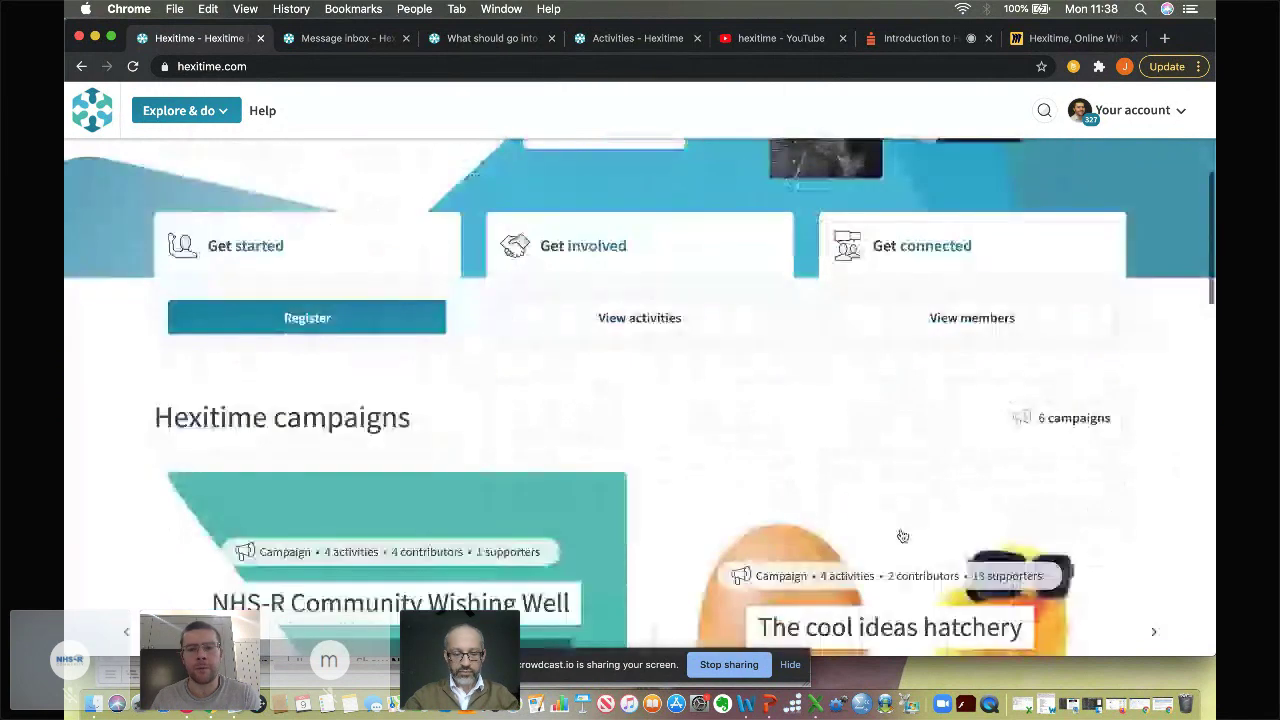
scroll(901, 537, down, 2)
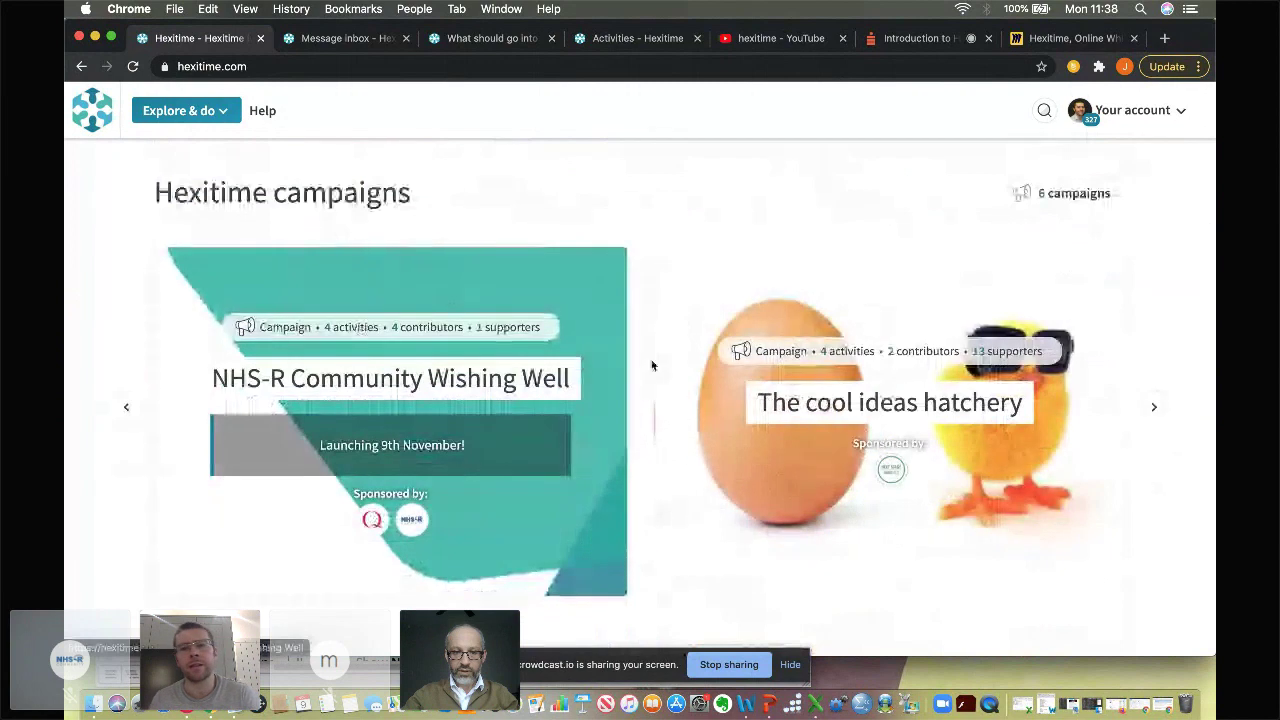
scroll(677, 429, down, 1)
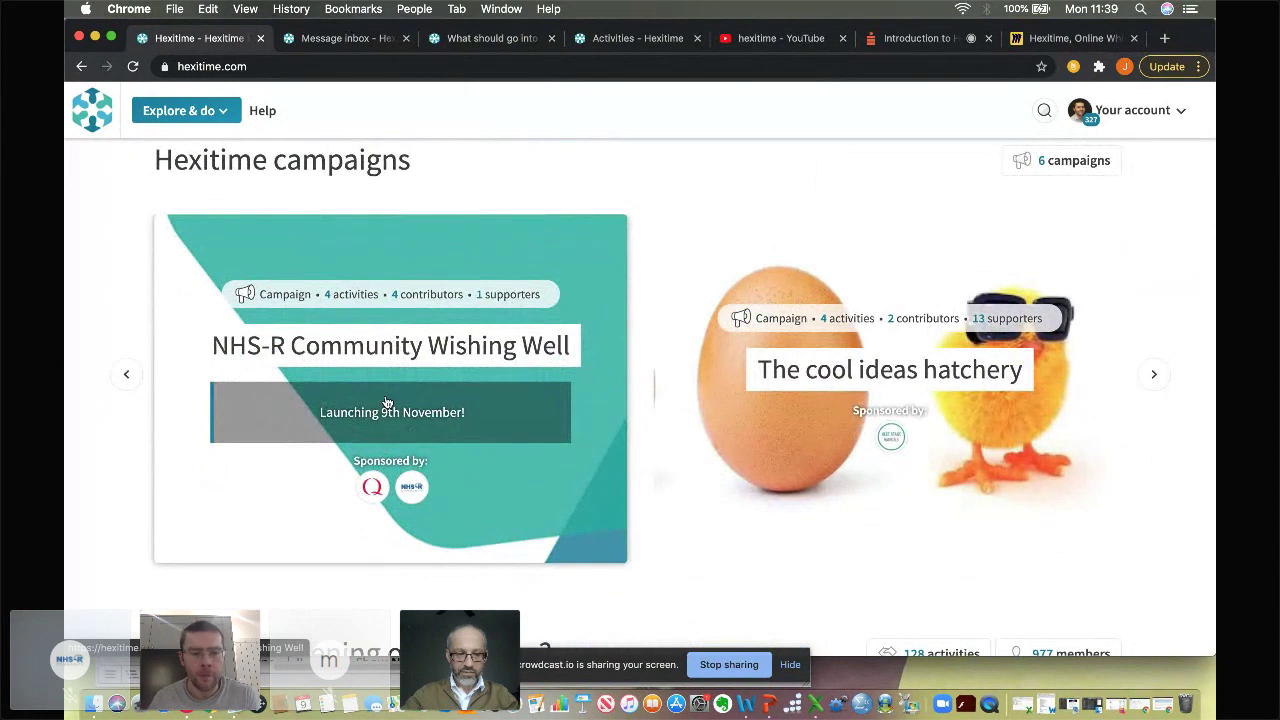
scroll(425, 480, down, 5)
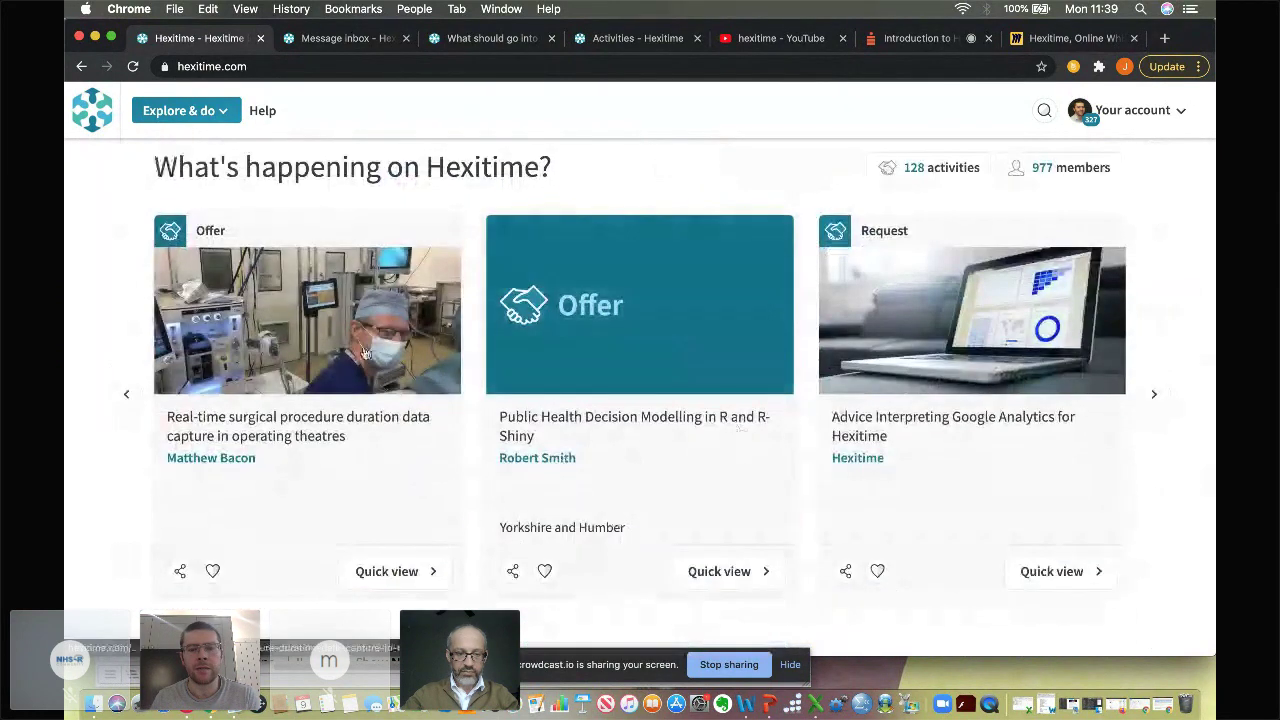
scroll(543, 390, down, 3)
scroll(543, 390, down, 1)
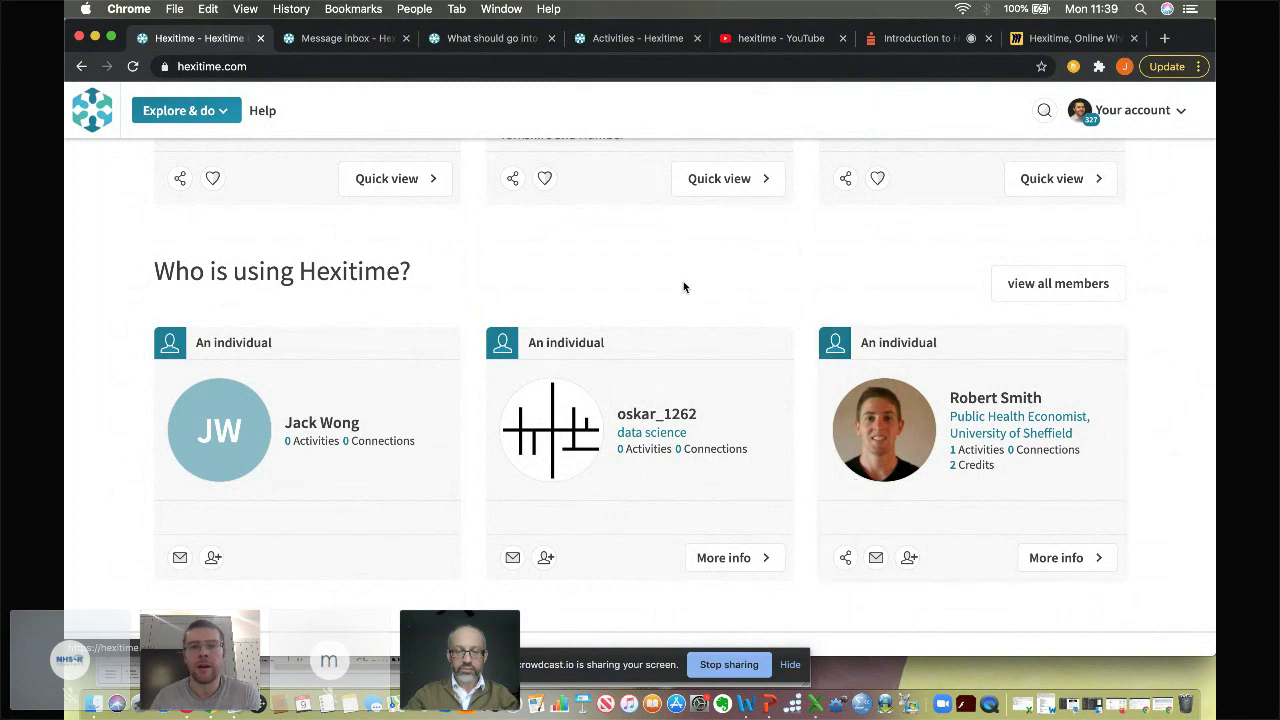
scroll(683, 287, up, 2)
scroll(683, 287, up, 8)
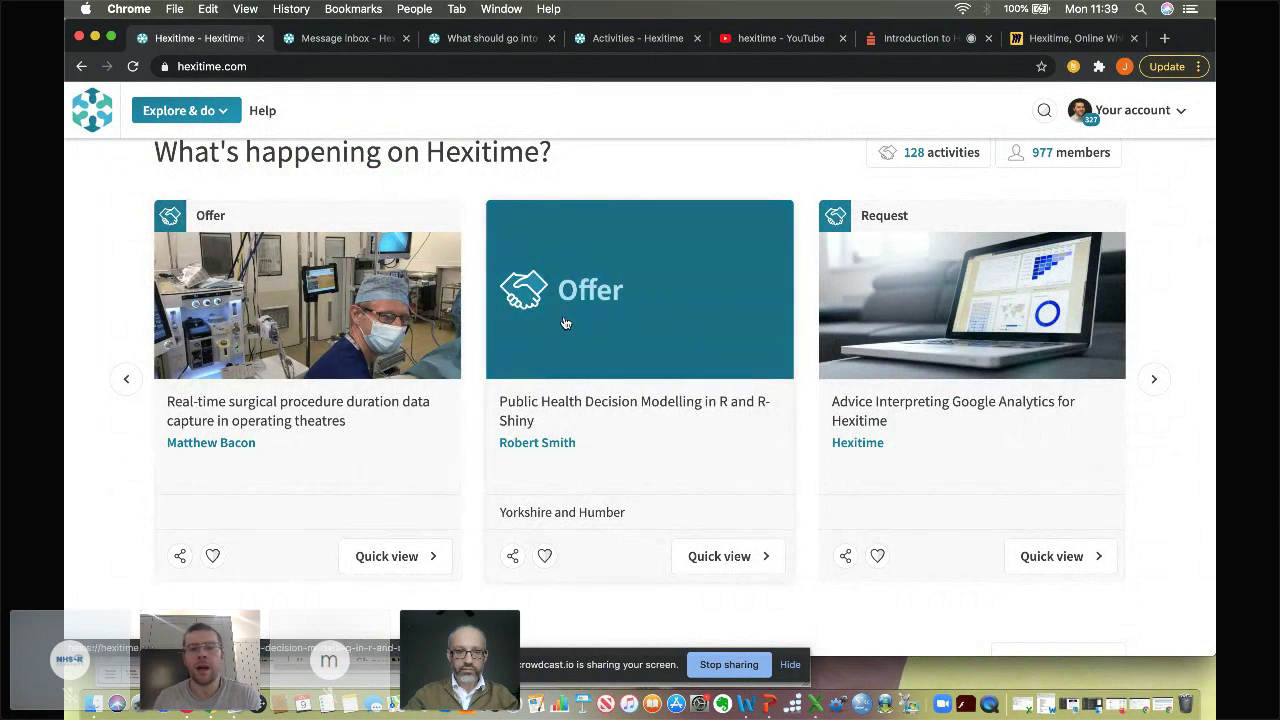
scroll(565, 323, up, 2)
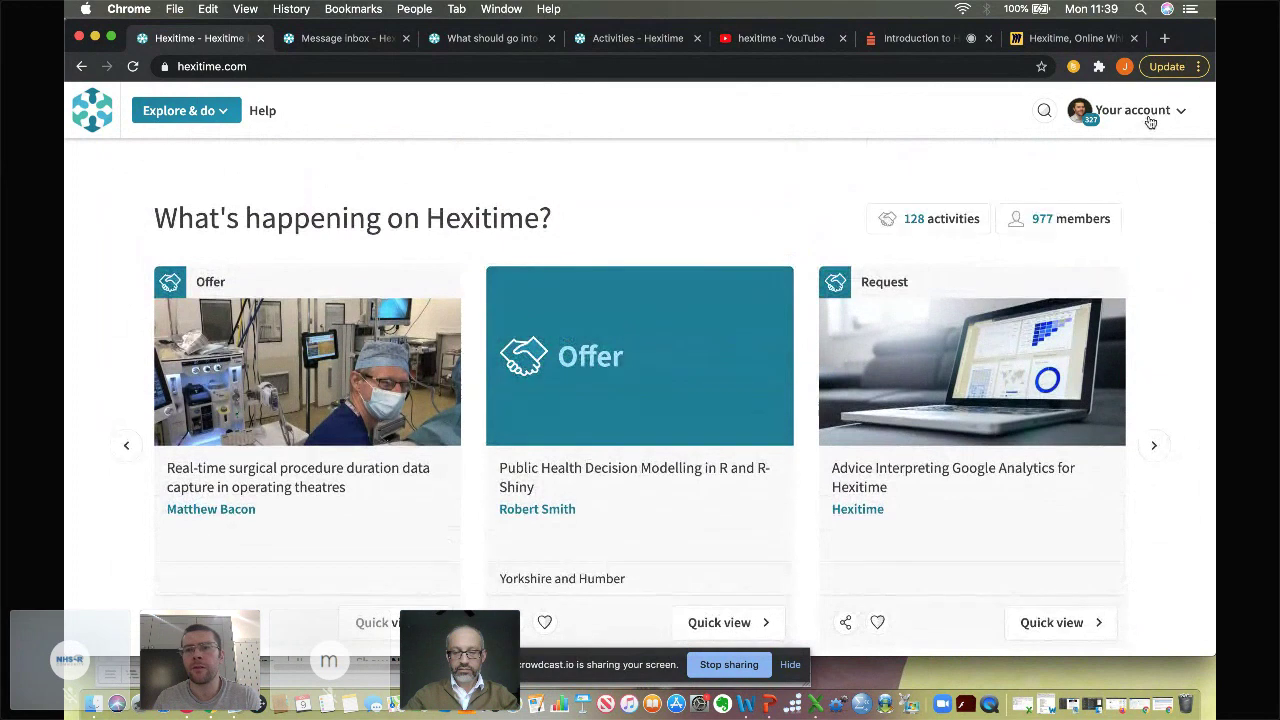
View the public profile, then go to the private dashboard and expand its Profile options.
click(1148, 114)
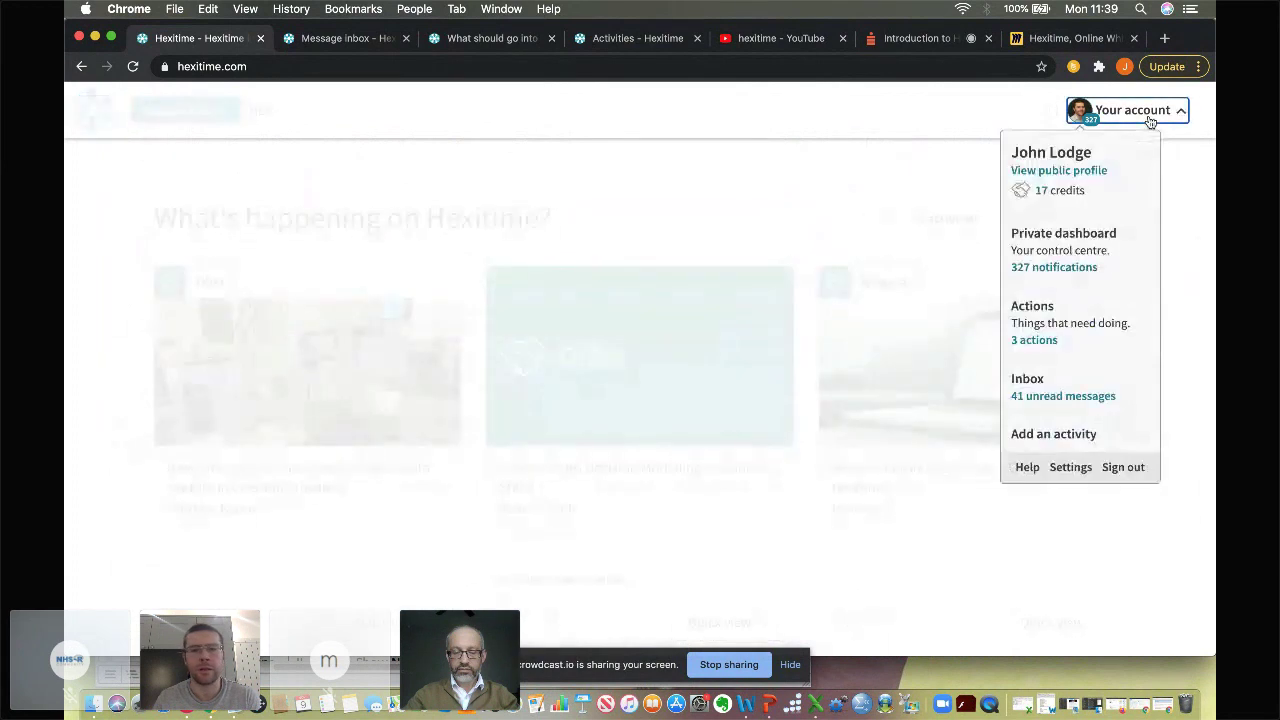
click(1068, 194)
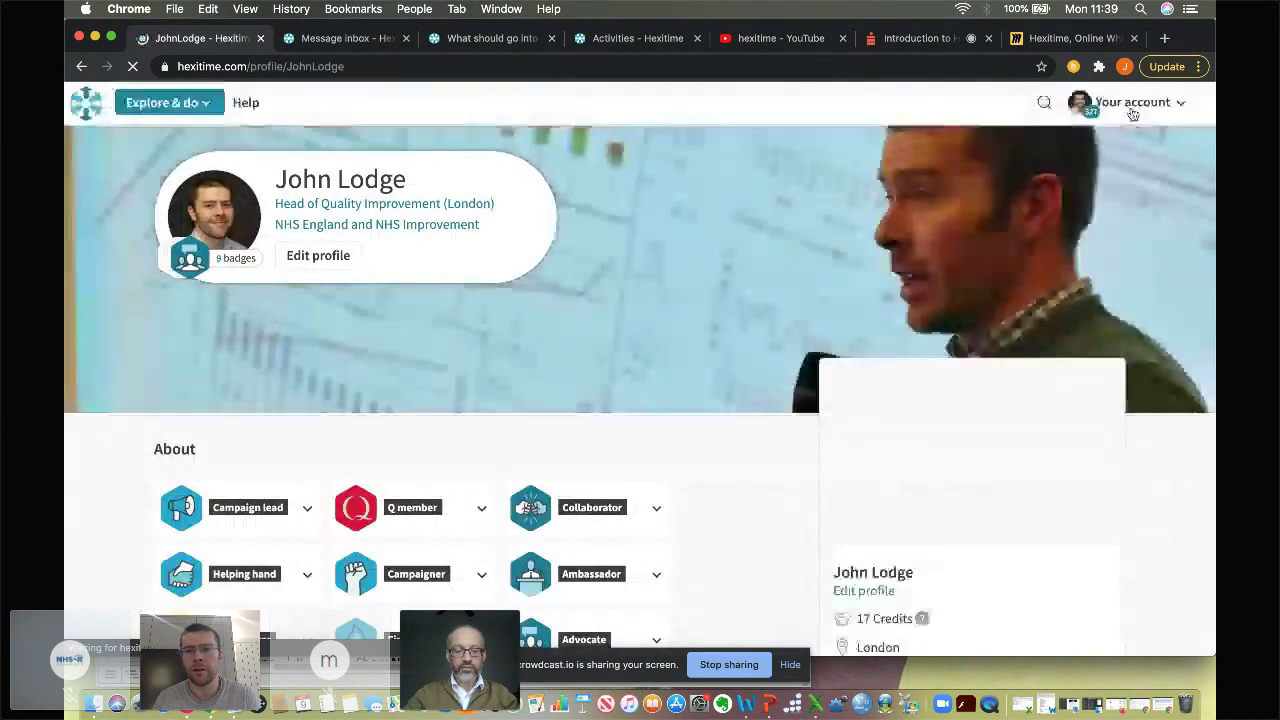
click(1135, 103)
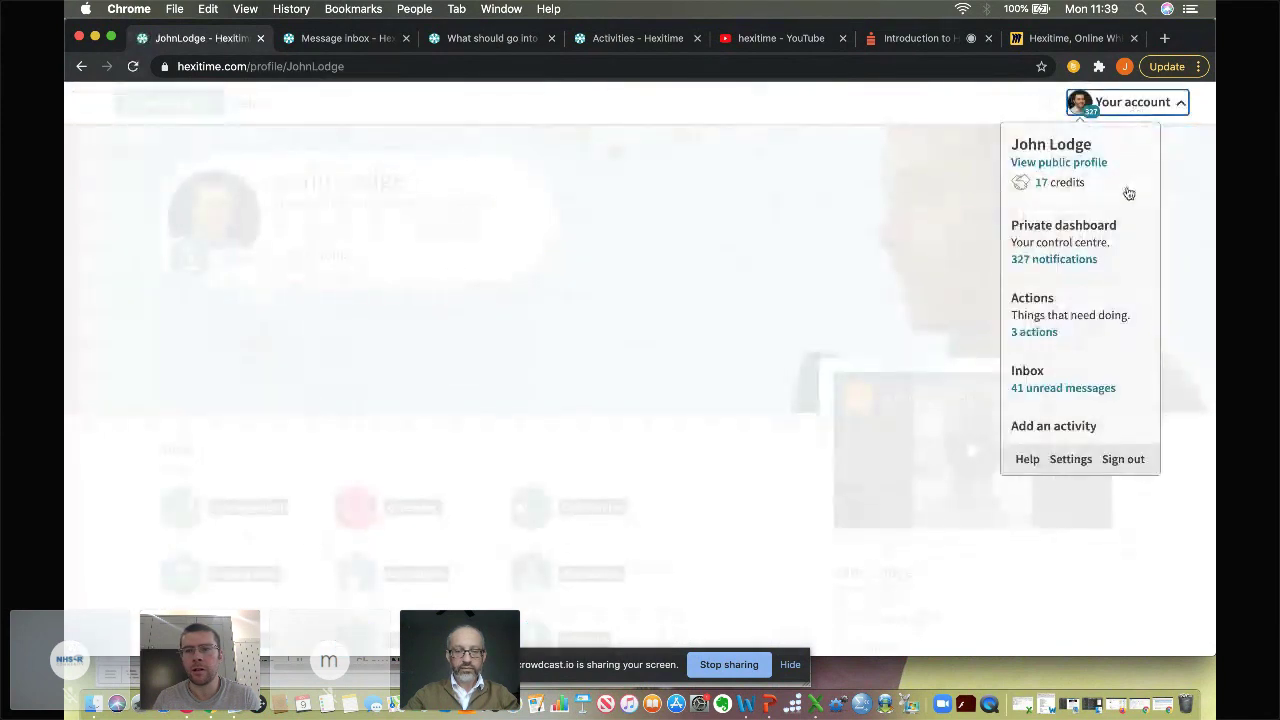
click(1097, 253)
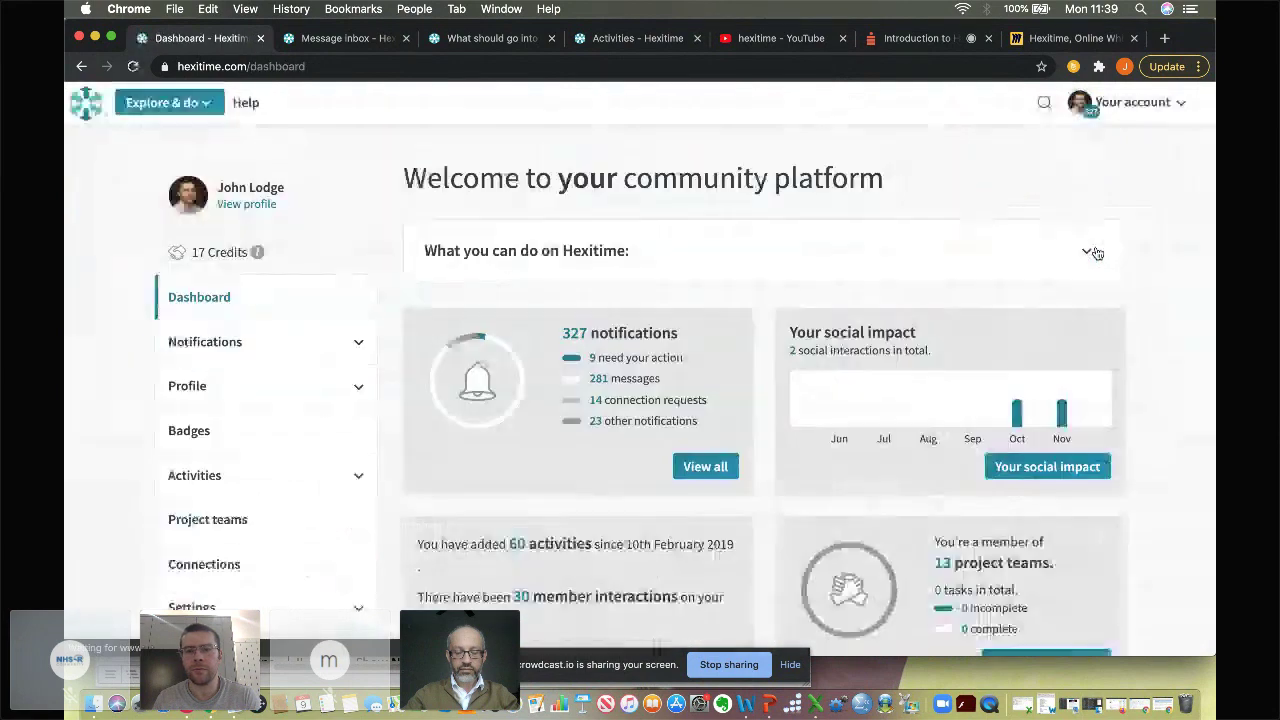
scroll(729, 404, down, 1)
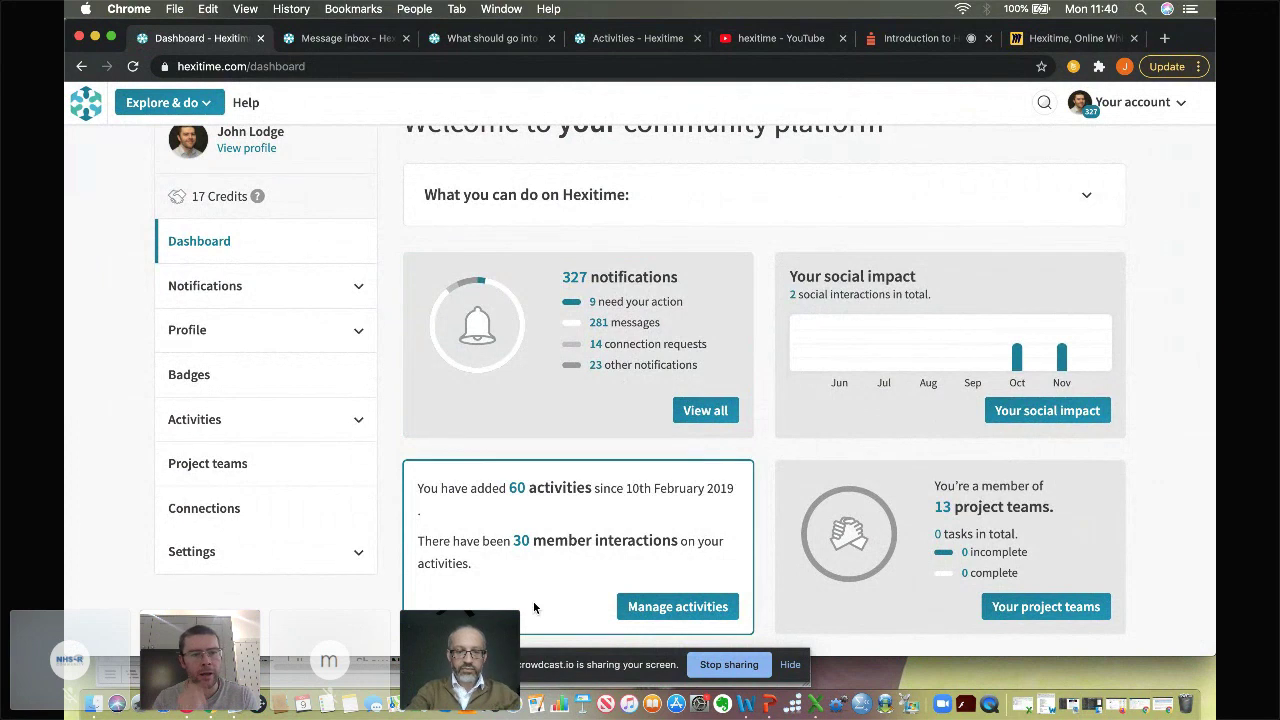
click(257, 347)
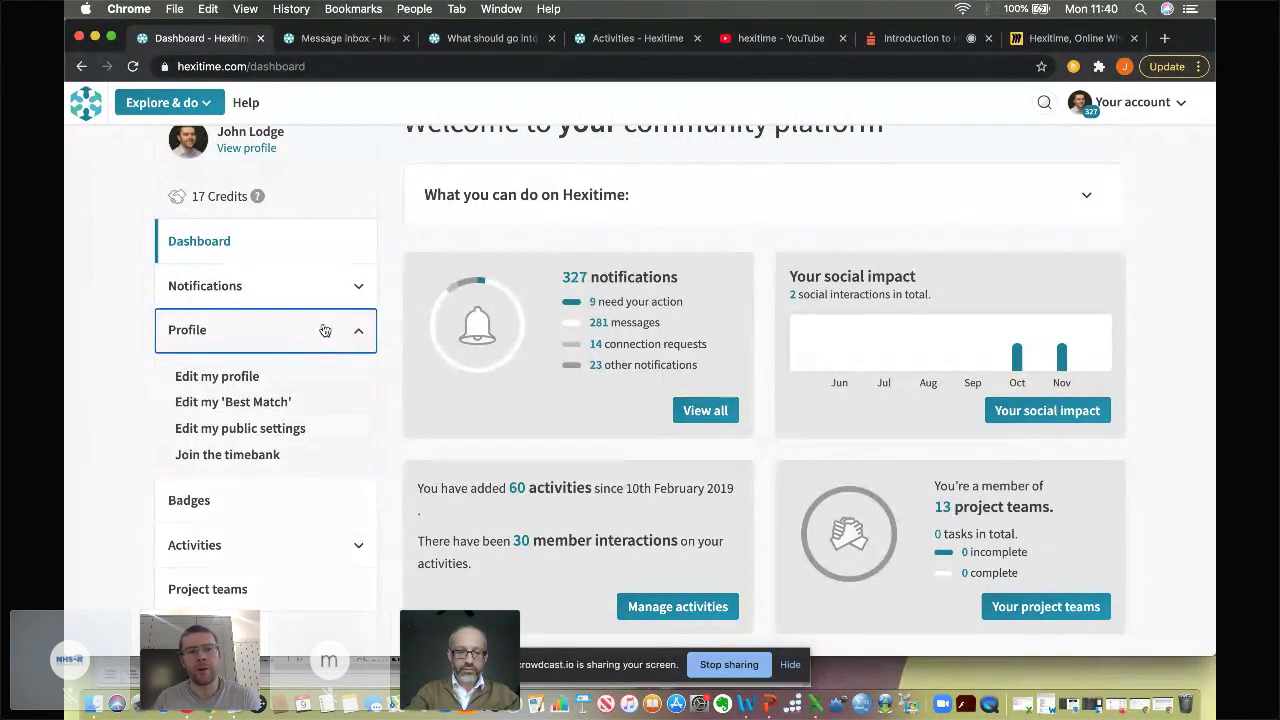
Submit the Join the timebank form with 'I have read and understood' ticked.
click(236, 456)
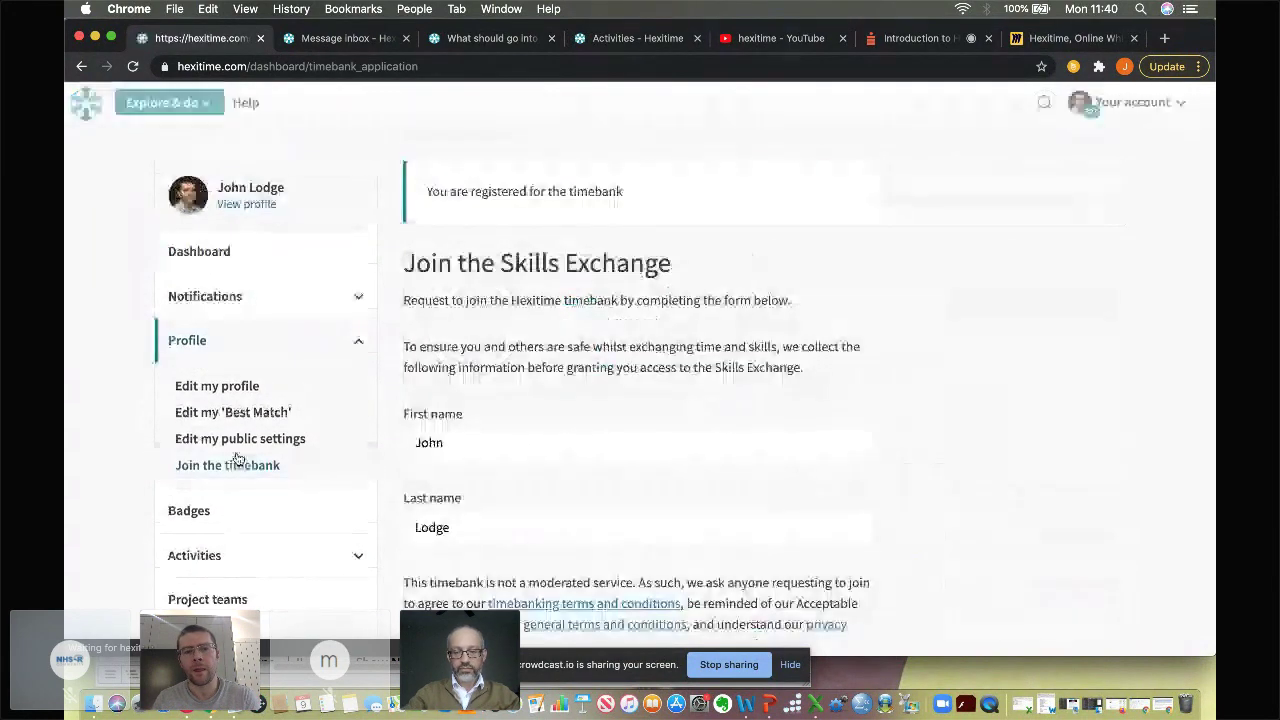
scroll(606, 450, down, 5)
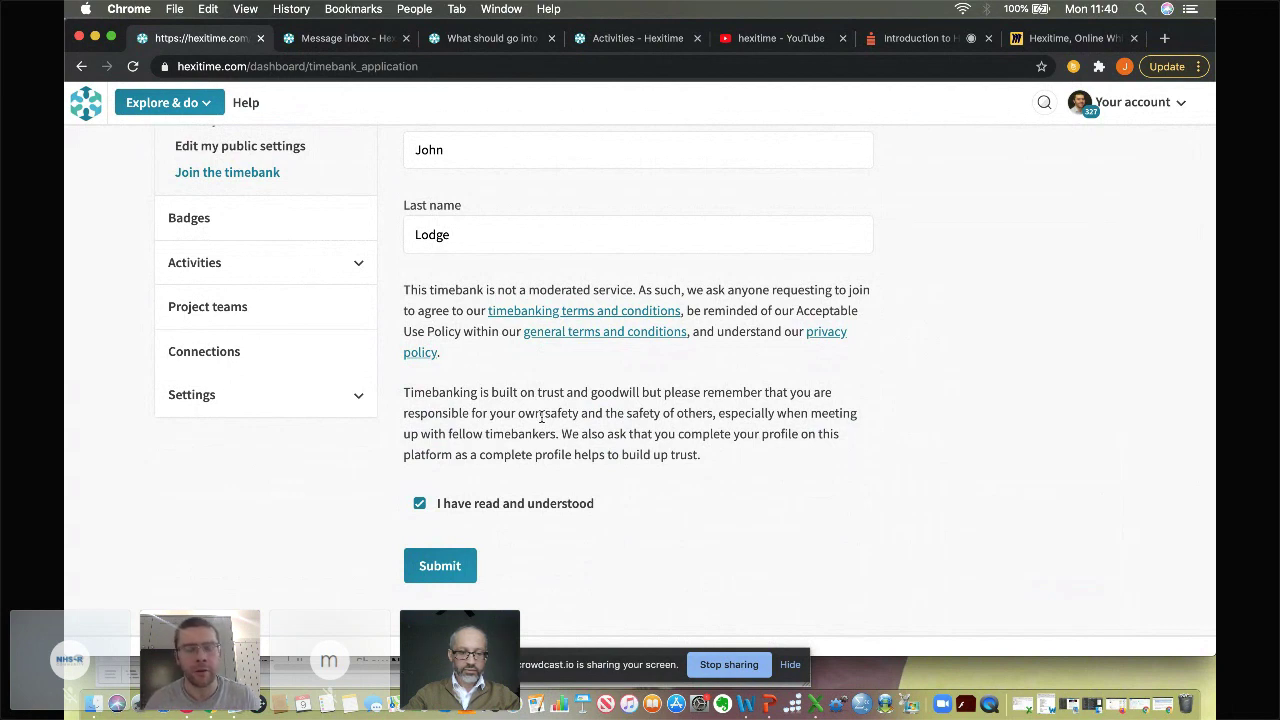
click(455, 565)
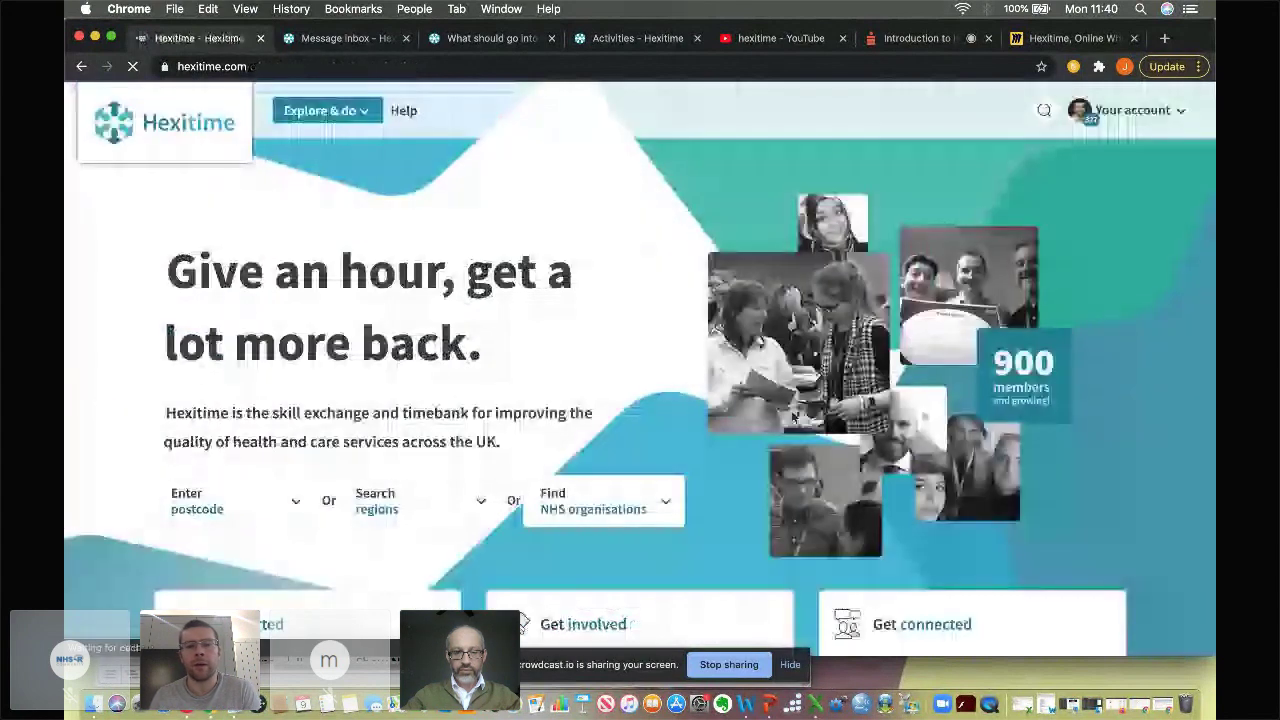
Choose Add an activity from the account menu and pick the 'Add an offer' card.
scroll(793, 418, down, 10)
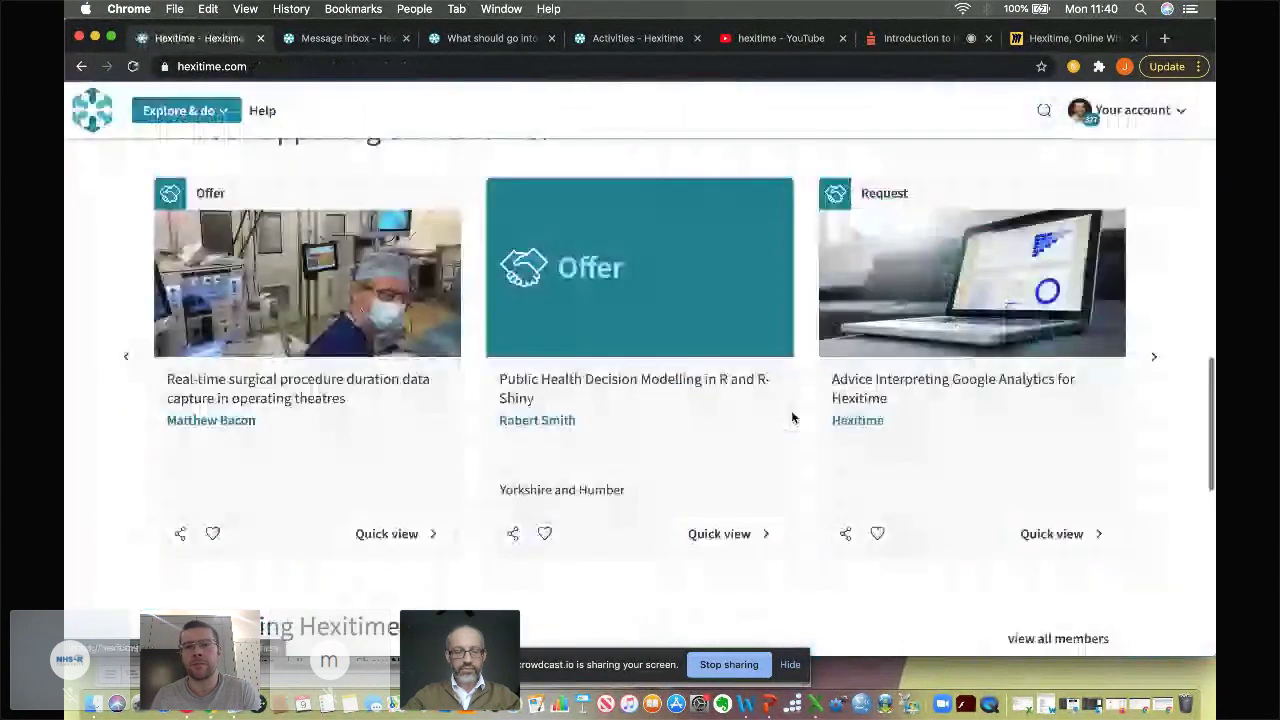
scroll(793, 418, up, 1)
scroll(947, 357, up, 3)
scroll(947, 357, up, 5)
scroll(947, 357, down, 2)
scroll(947, 357, up, 5)
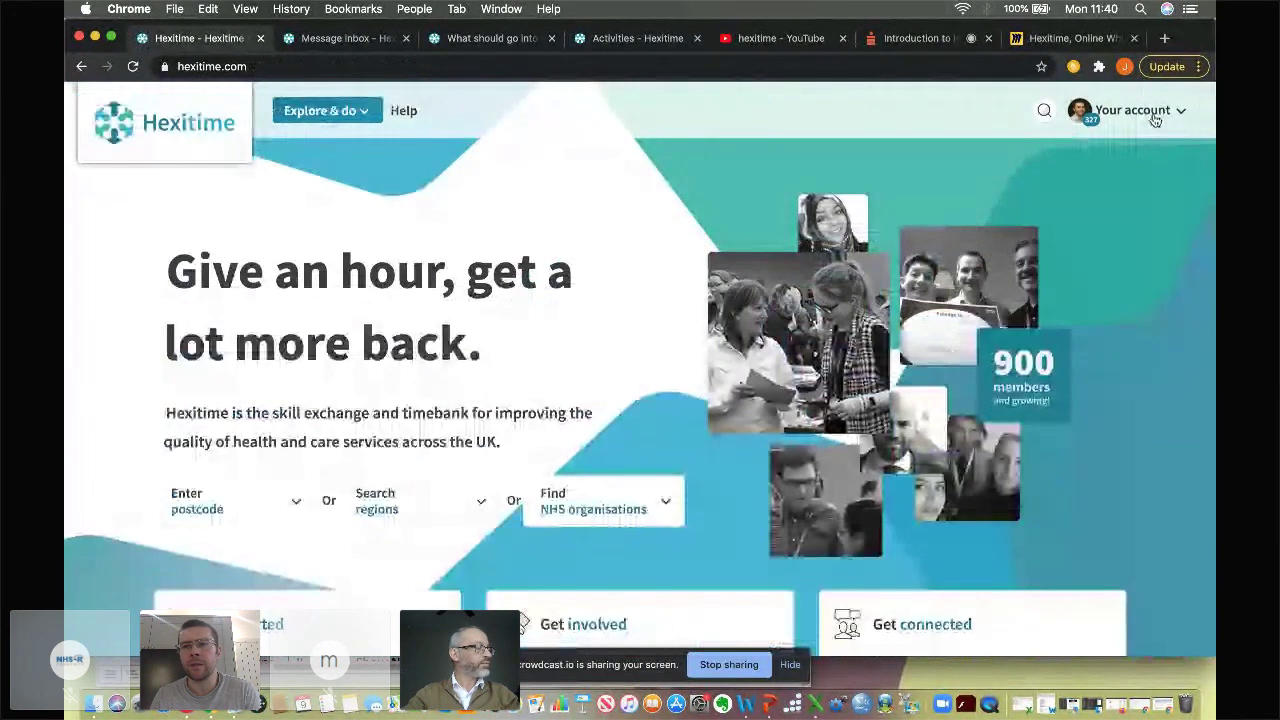
click(1150, 112)
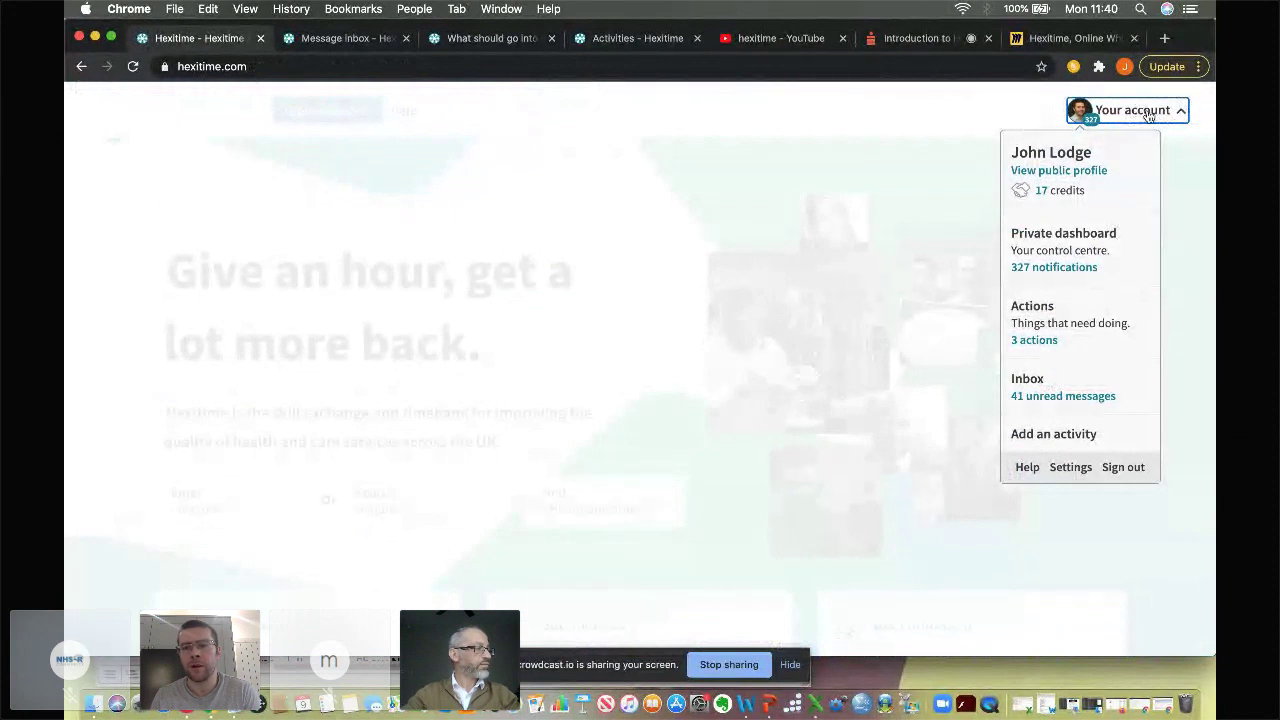
click(1075, 436)
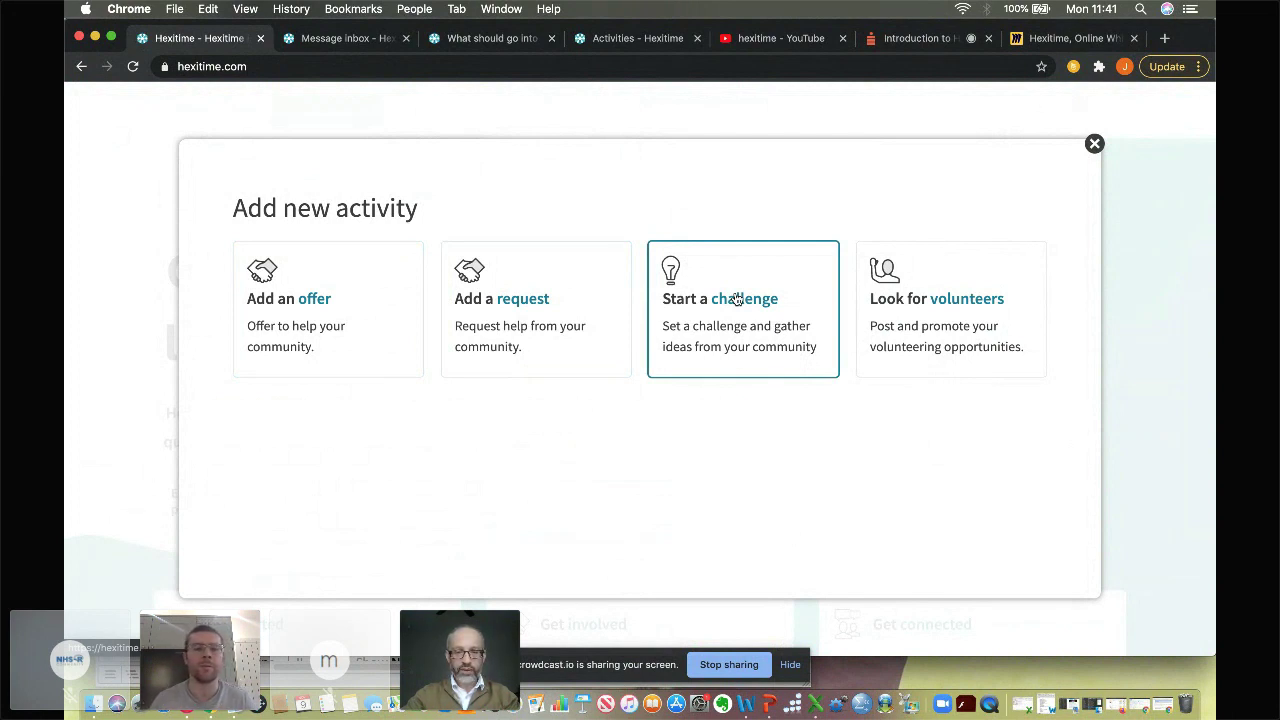
click(355, 338)
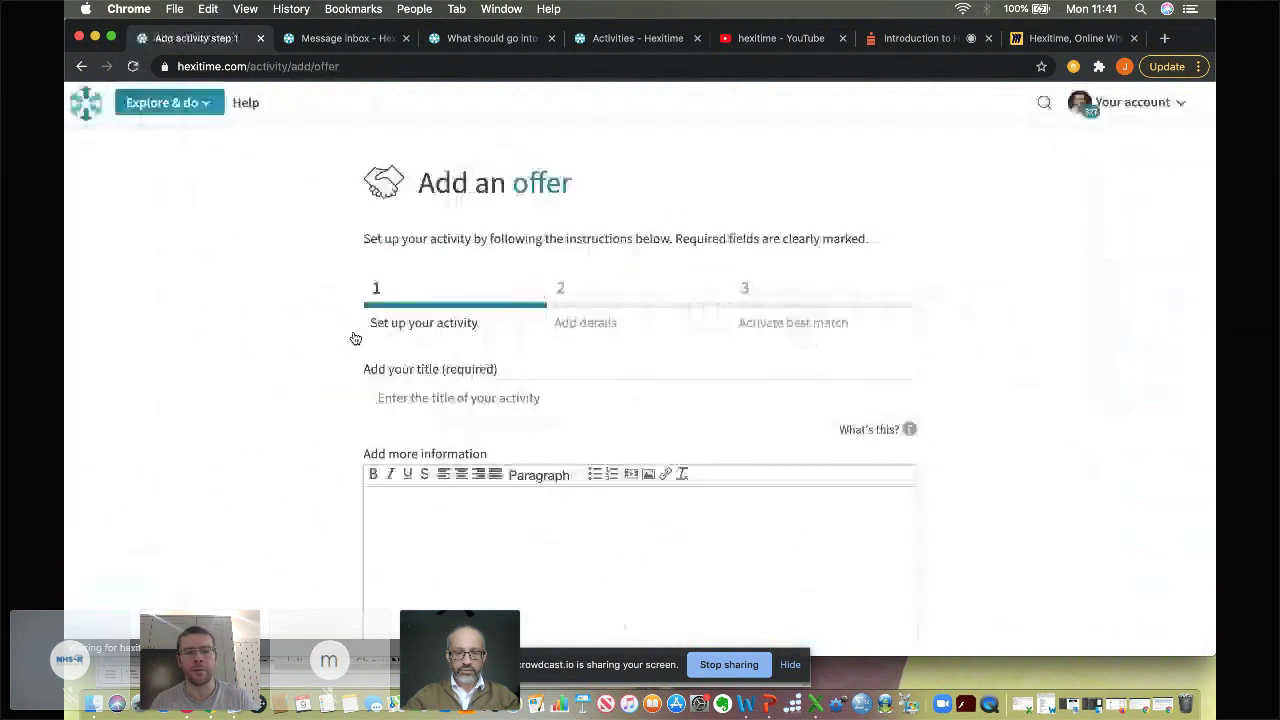
Title the new offer 'Amazing R Coding Skills'.
scroll(516, 490, down, 3)
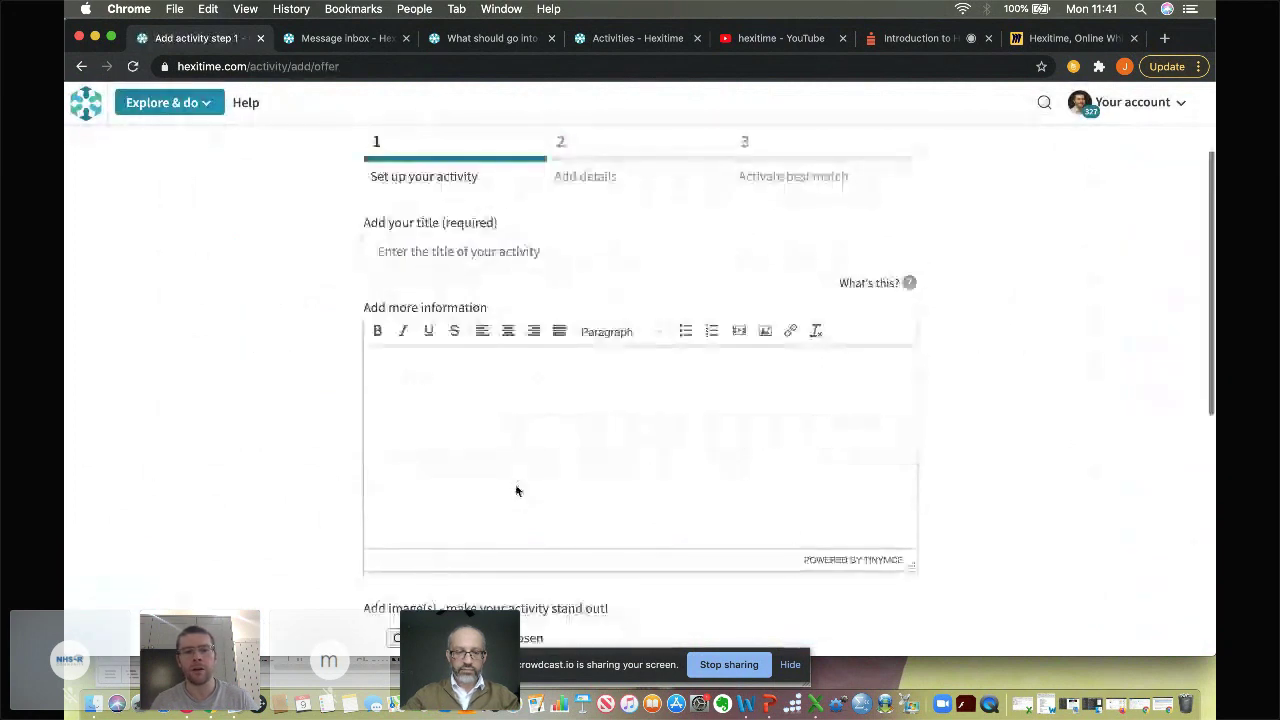
scroll(517, 443, up, 1)
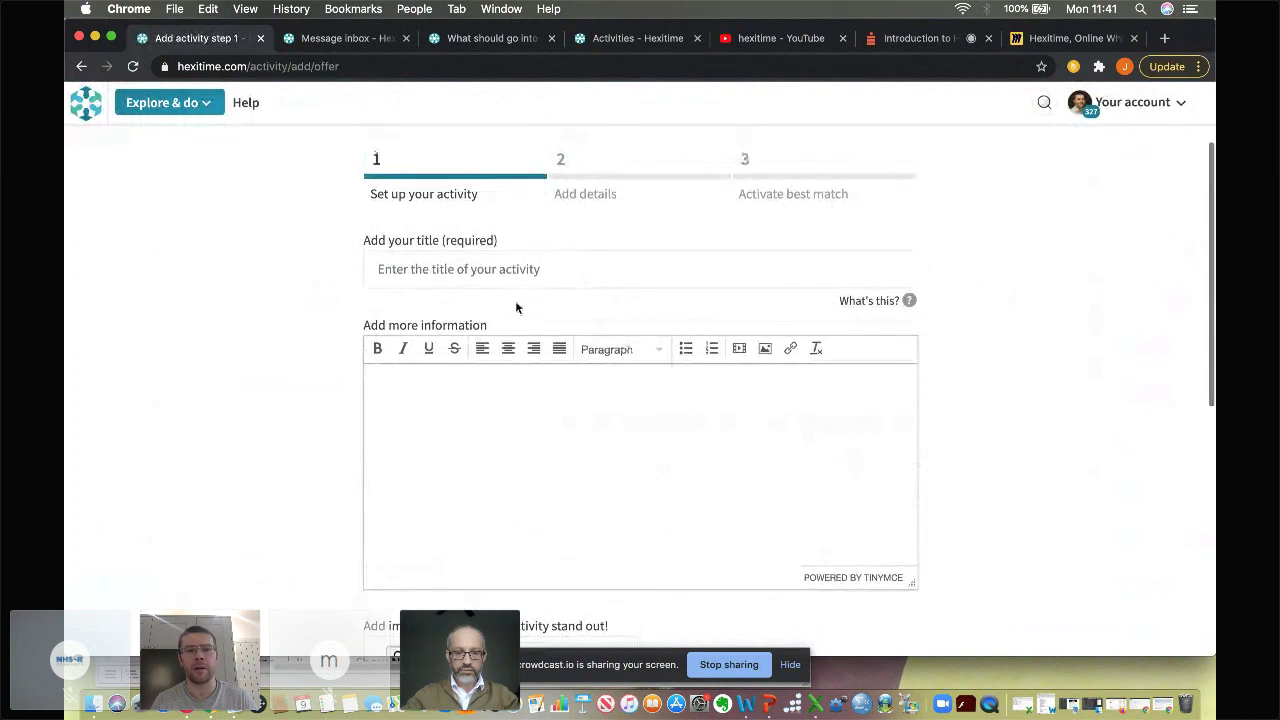
click(517, 285)
text(aMAZING)
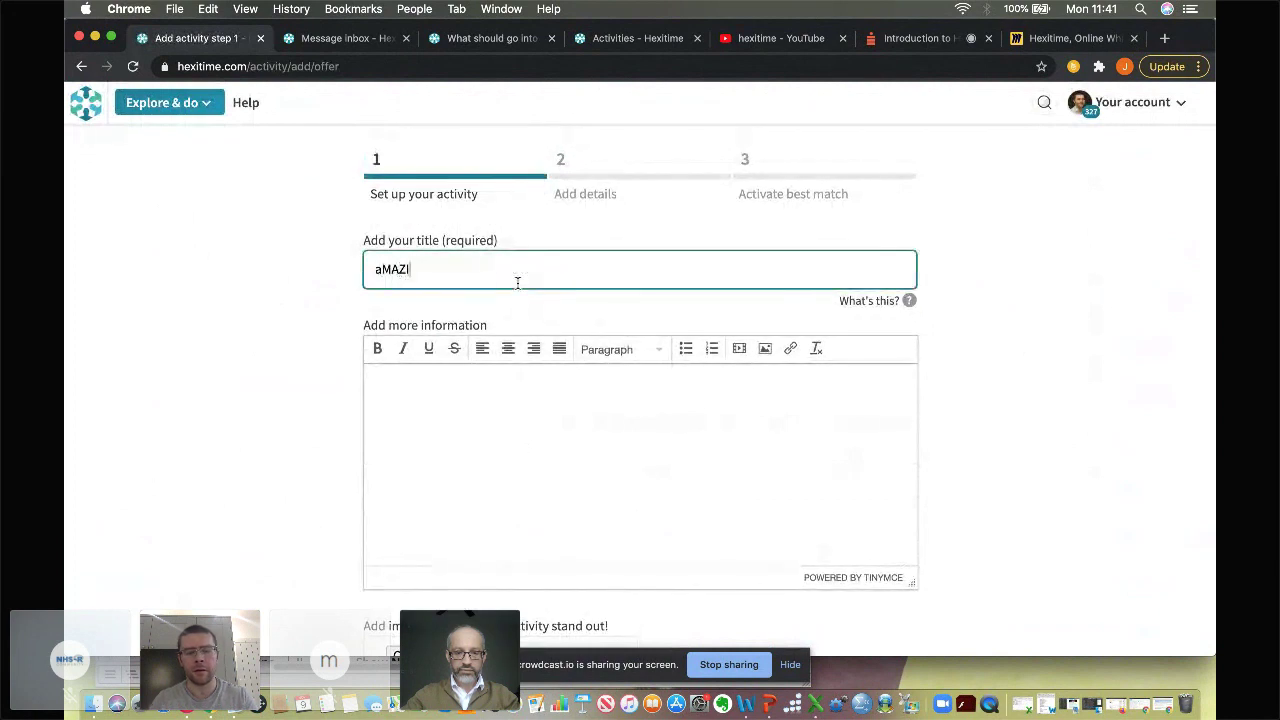
key(BackSpace)
key(BackSpace)
key(BackSpace)
key(BackSpace)
key(BackSpace)
key(BackSpace)
key(BackSpace)
text(Amazing R Coding Skills)
Enter placeholder description text and save the setup step.
click(507, 412)
text(kvlndknvkdanvkldanvkldanvkdn)
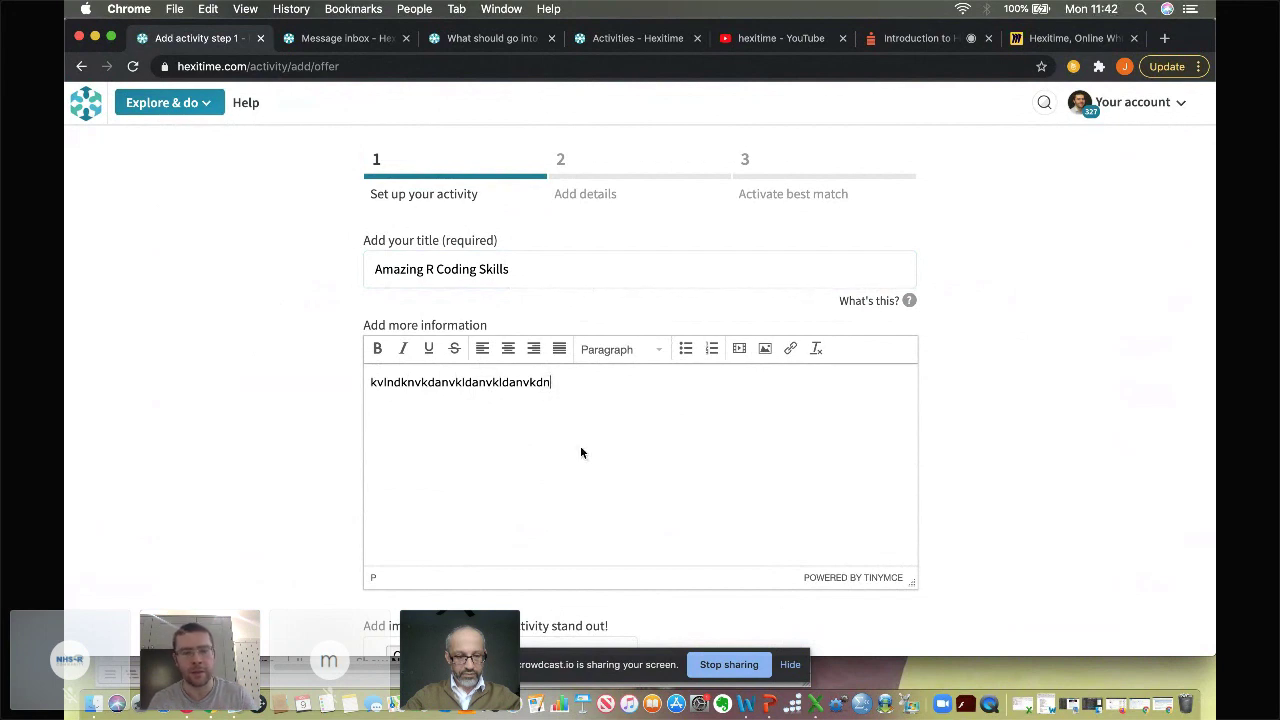
scroll(585, 463, down, 3)
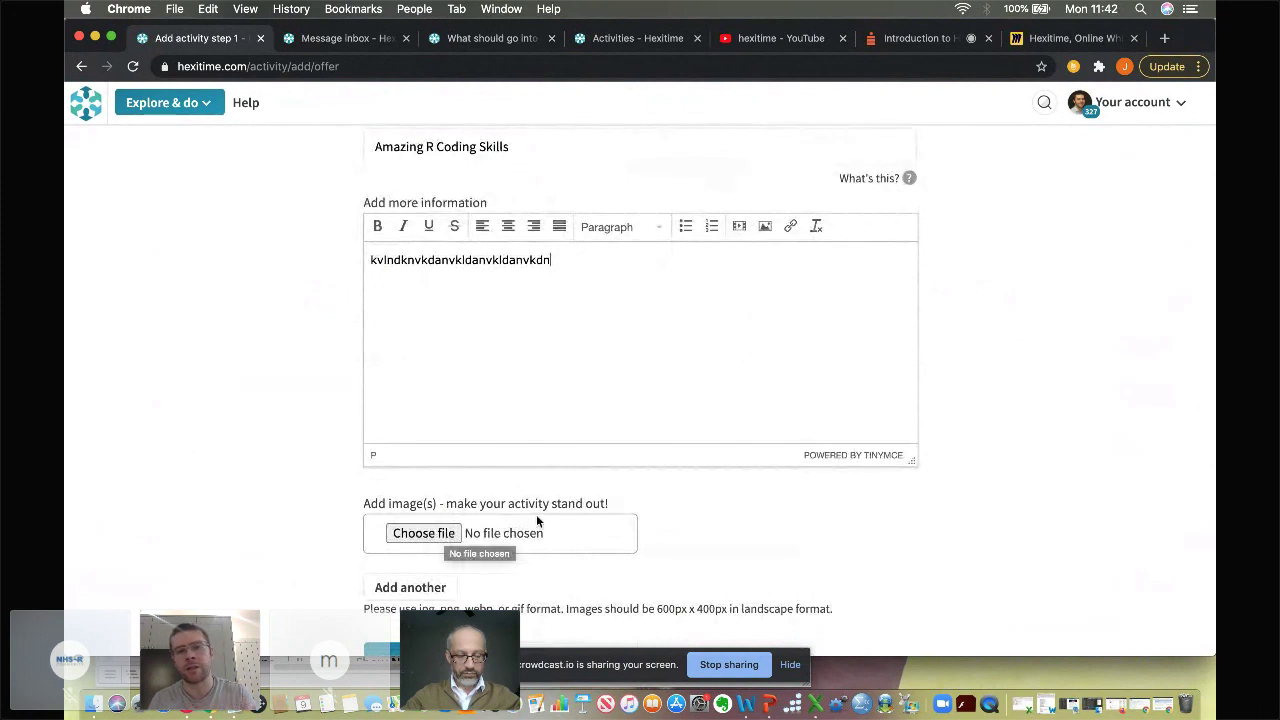
scroll(577, 522, down, 1)
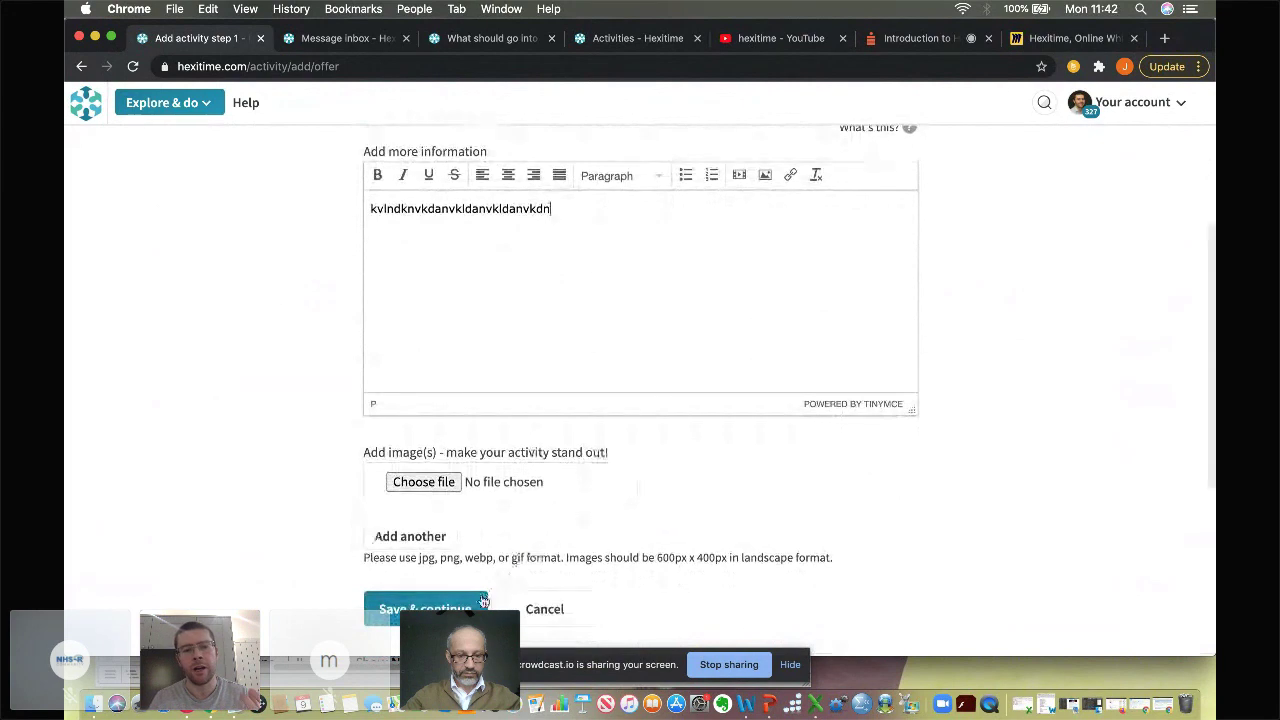
scroll(520, 518, down, 1)
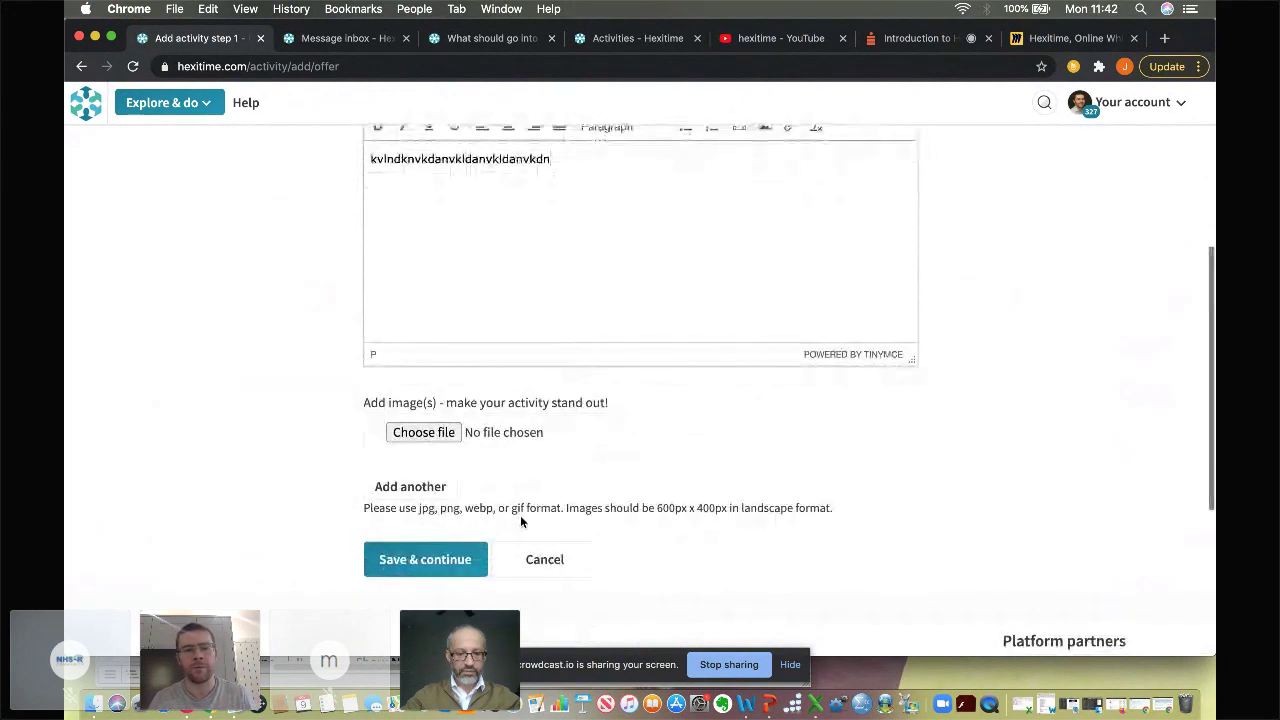
click(430, 563)
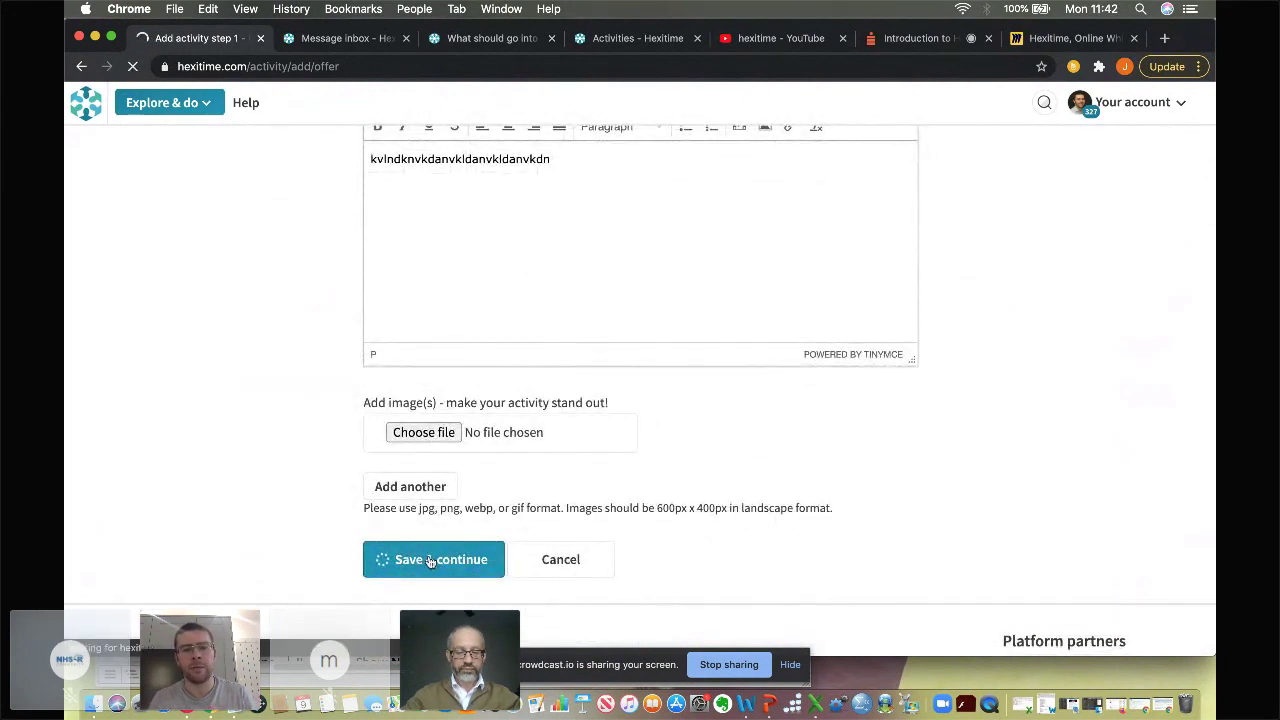
scroll(1004, 496, down, 1)
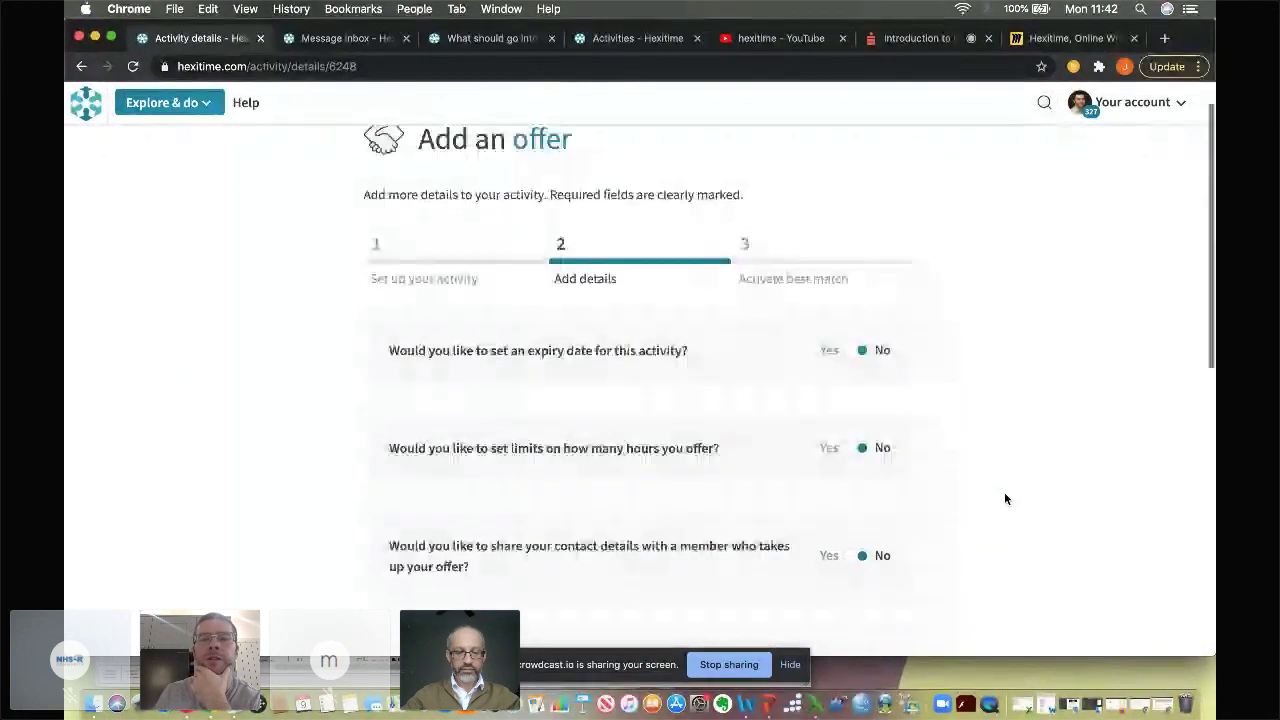
Switch the expiry-date and hours-limit toggles to Yes.
scroll(1004, 492, down, 2)
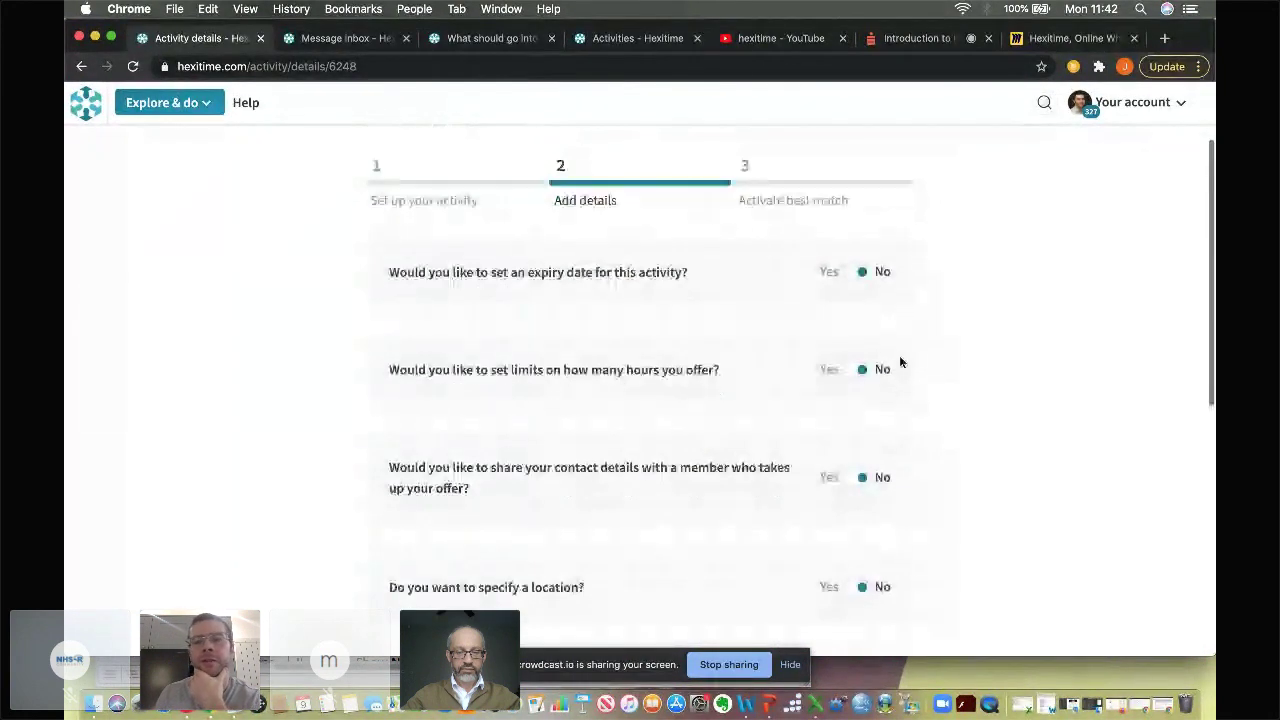
click(856, 274)
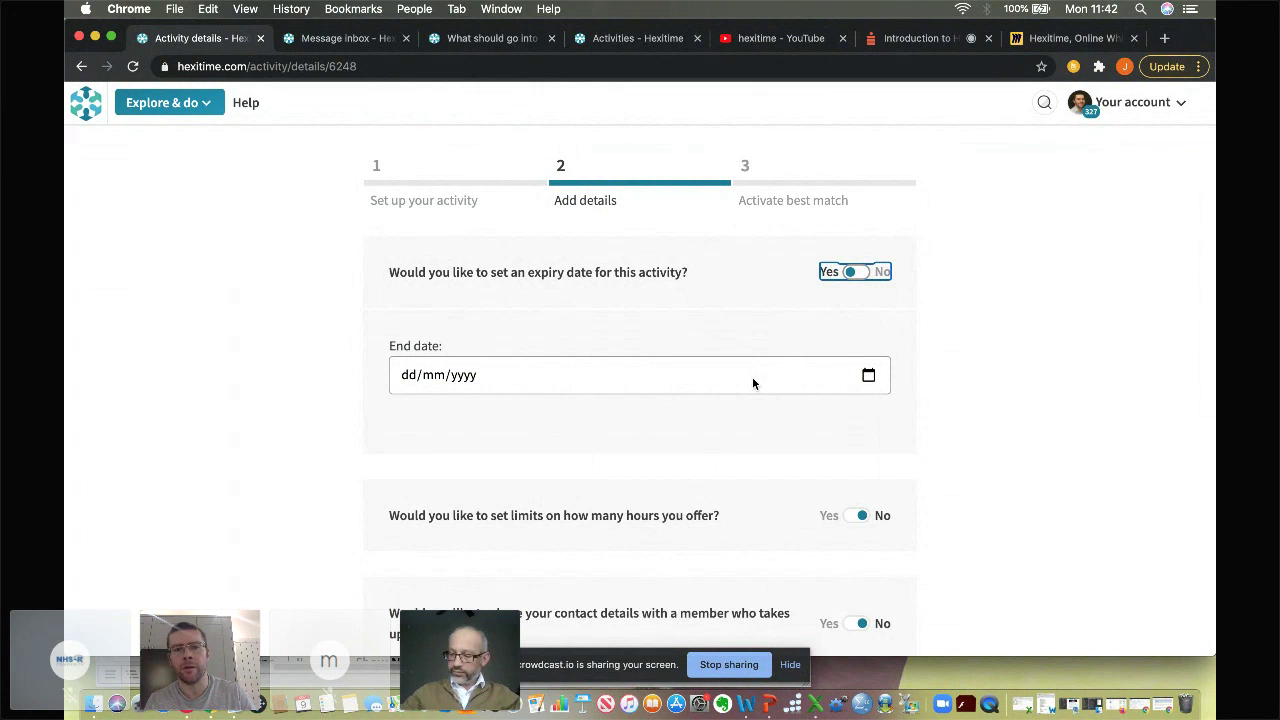
scroll(978, 450, down, 2)
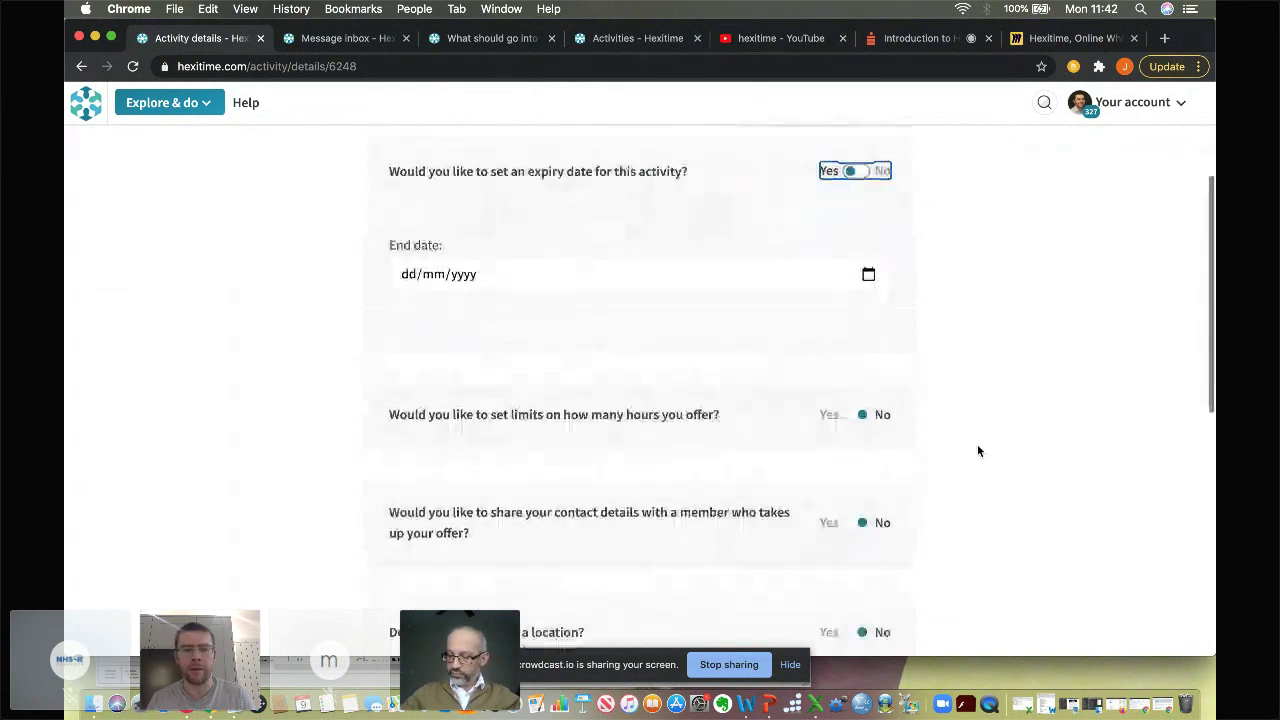
click(855, 410)
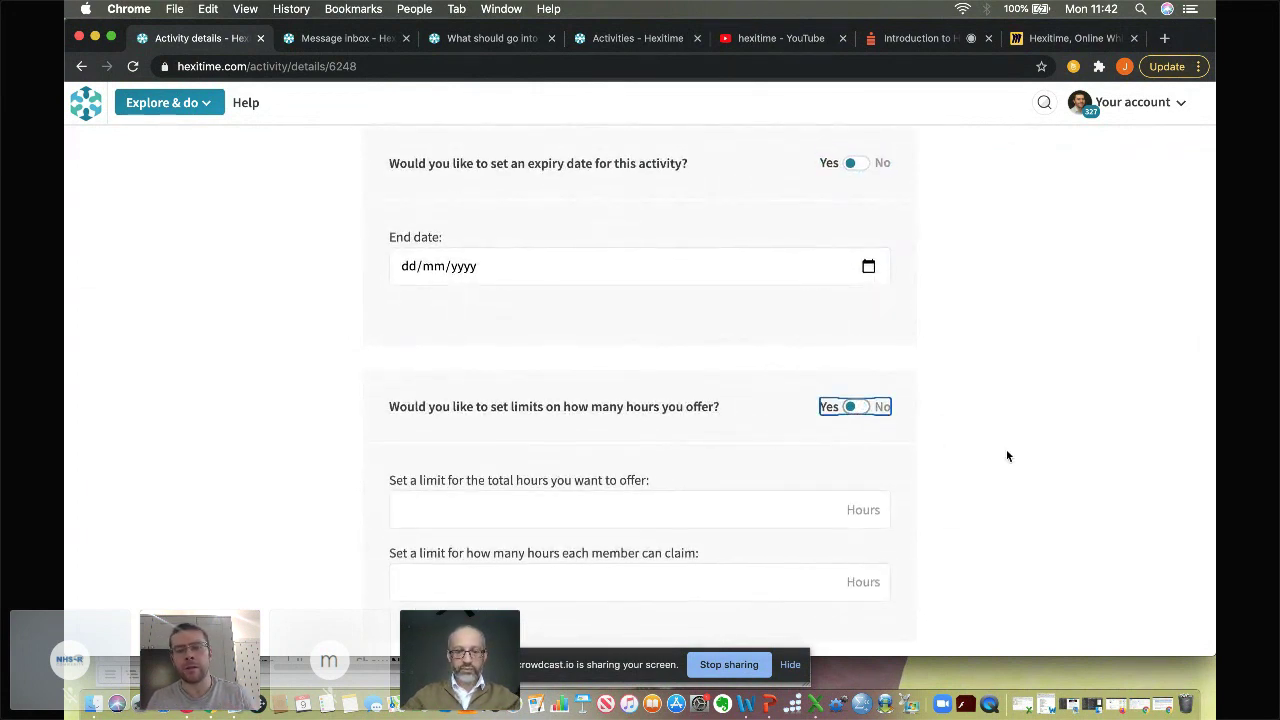
scroll(1006, 449, down, 2)
Set the total hours offered to 10, leaving the per-member limit empty.
click(763, 420)
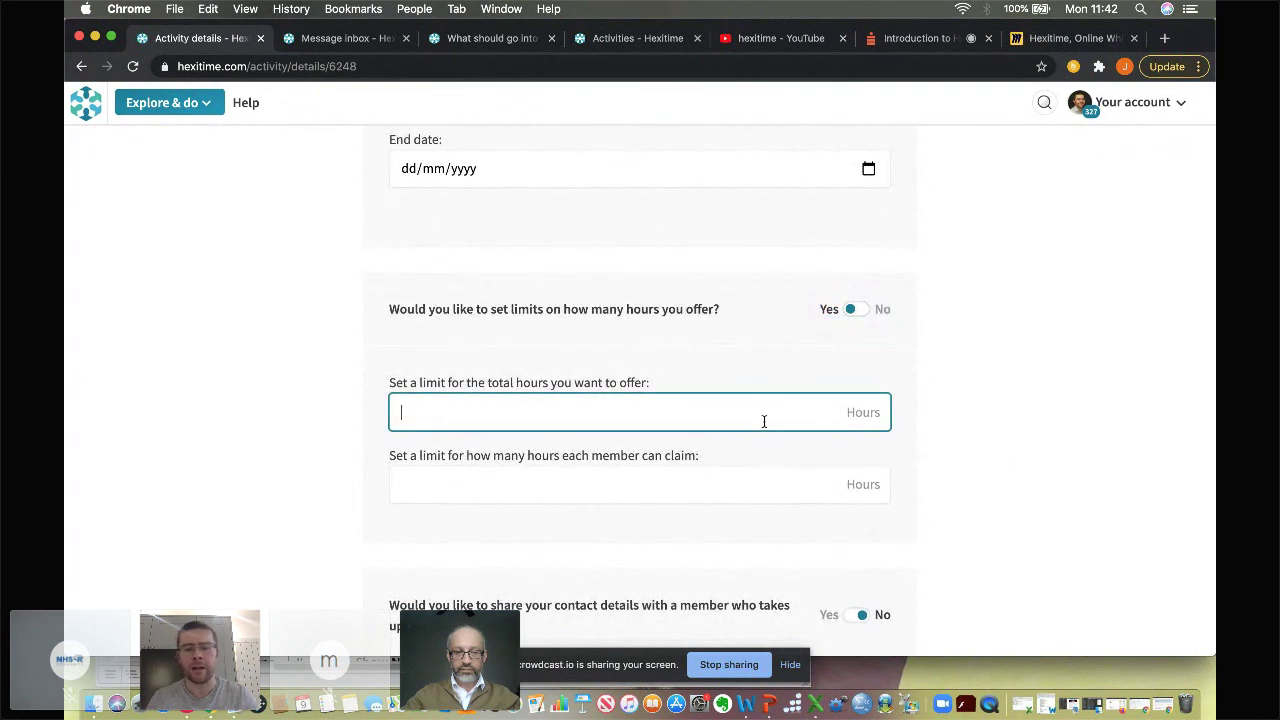
text(10)
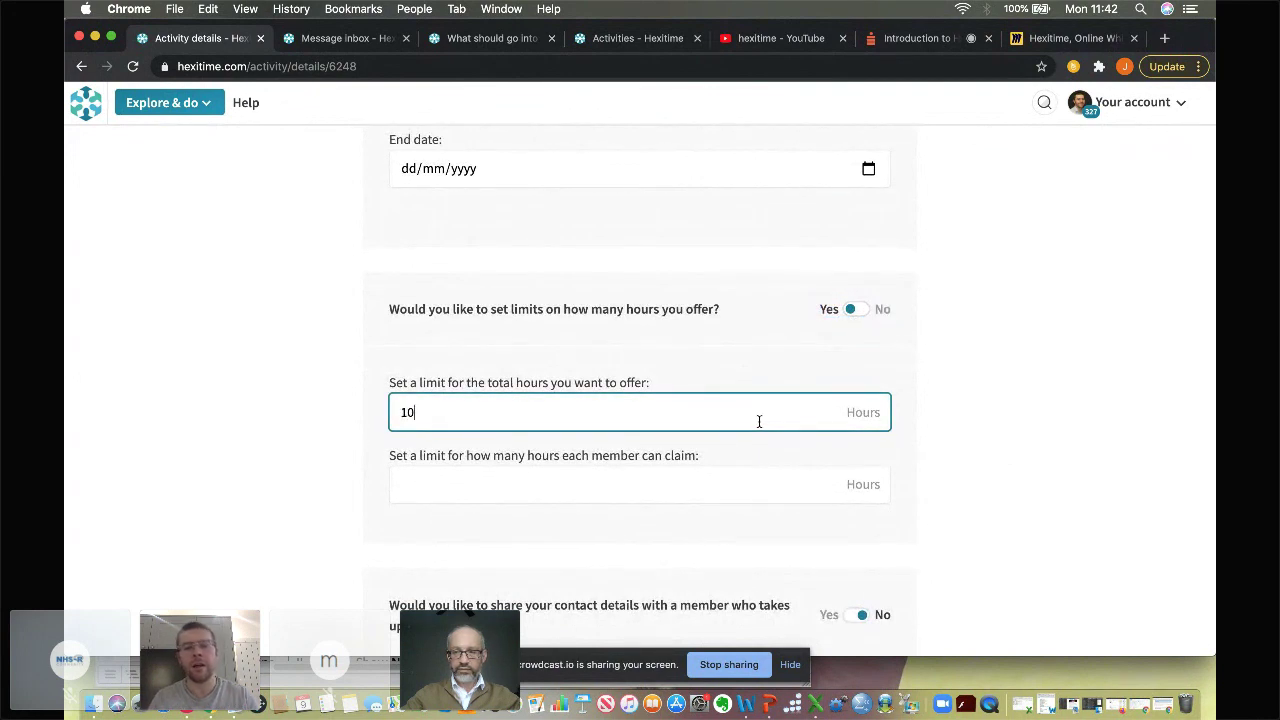
click(699, 481)
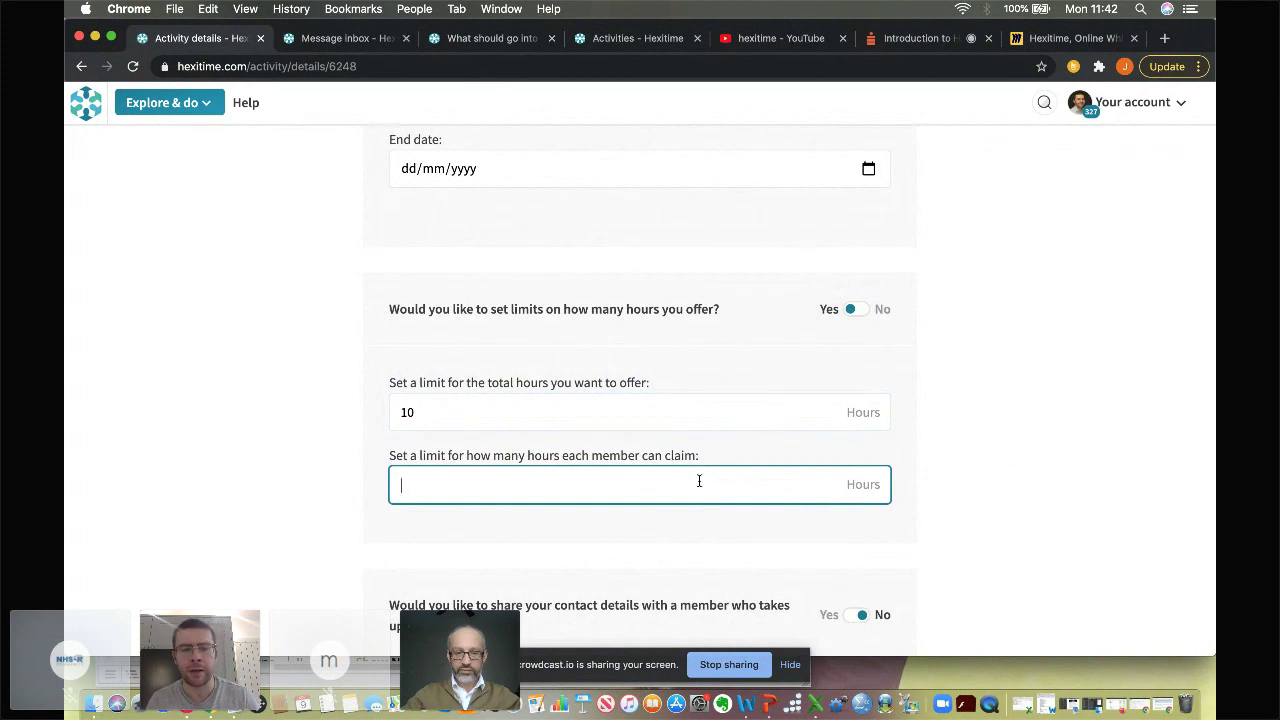
click(514, 419)
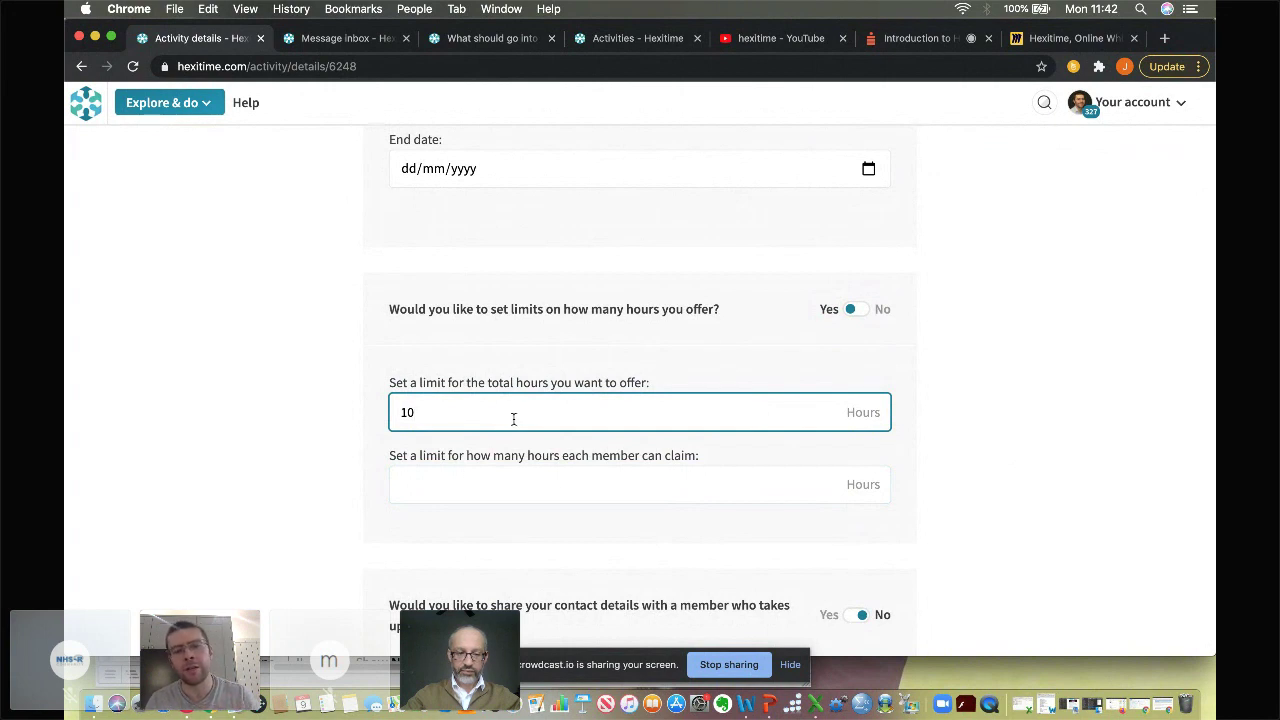
click(512, 484)
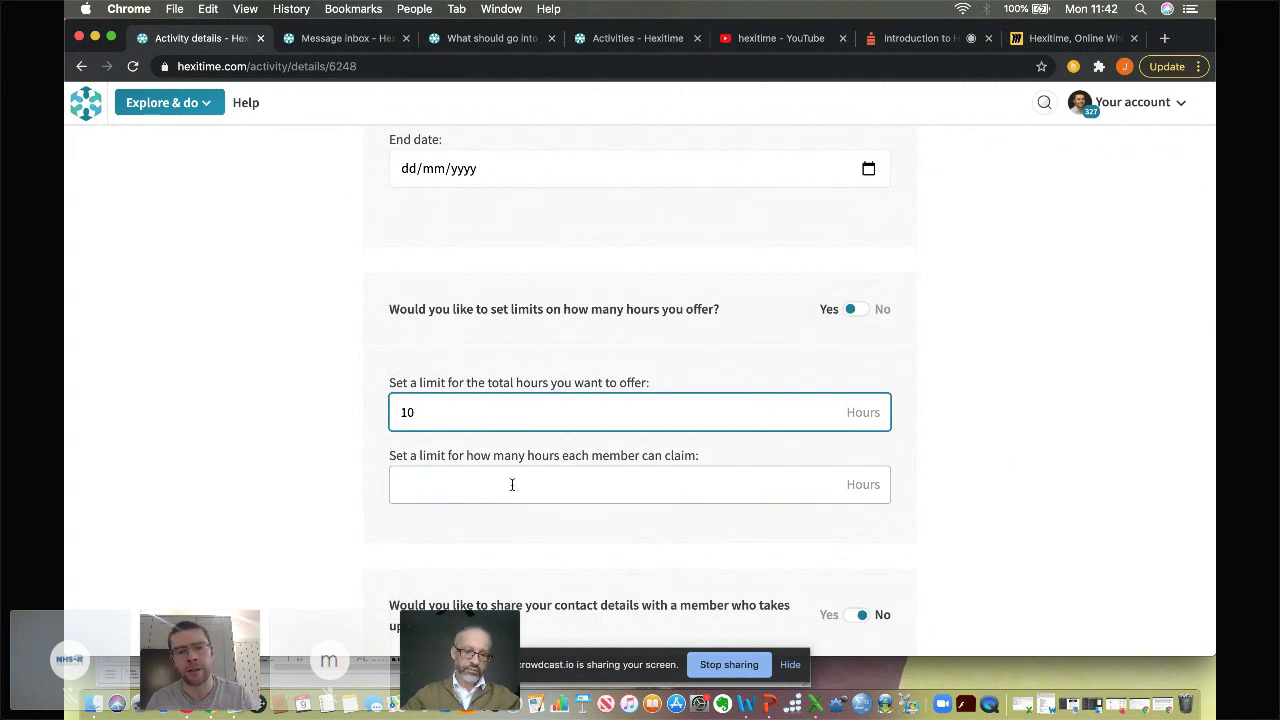
click(616, 528)
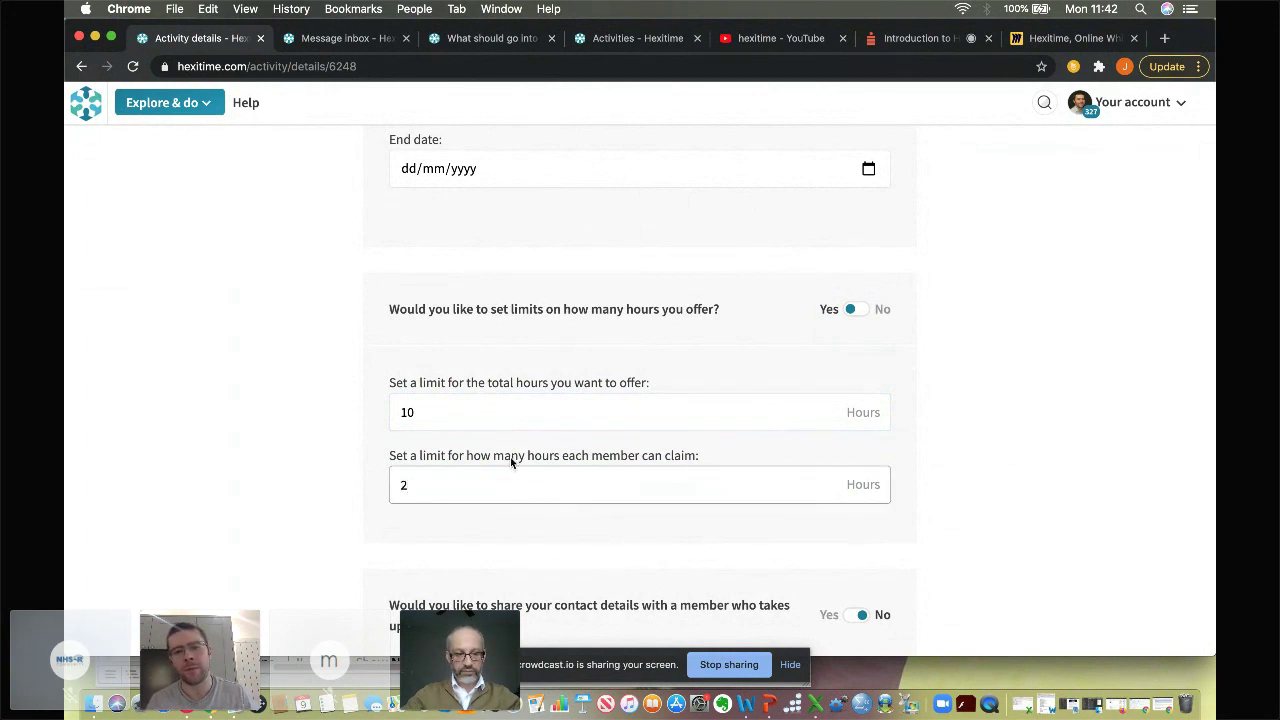
click(453, 492)
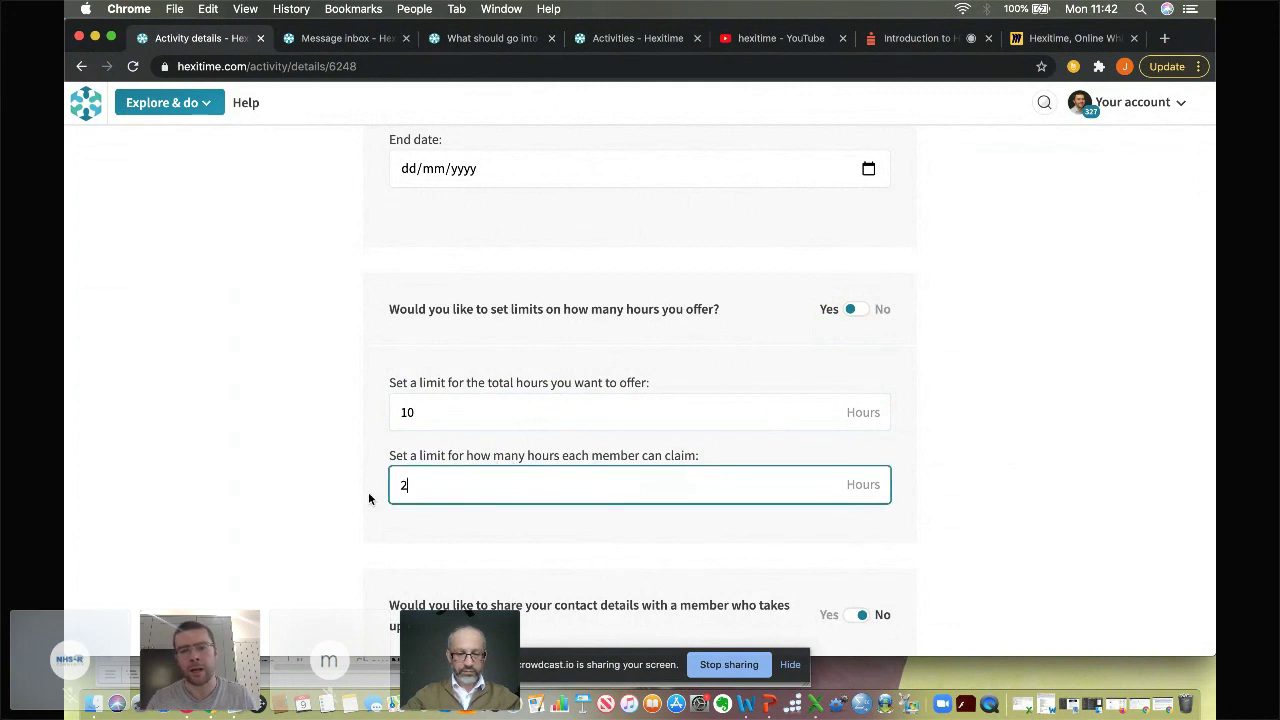
click(456, 412)
Switch the location toggle to Yes and tick the terms and conditions checkbox.
scroll(506, 442, down, 5)
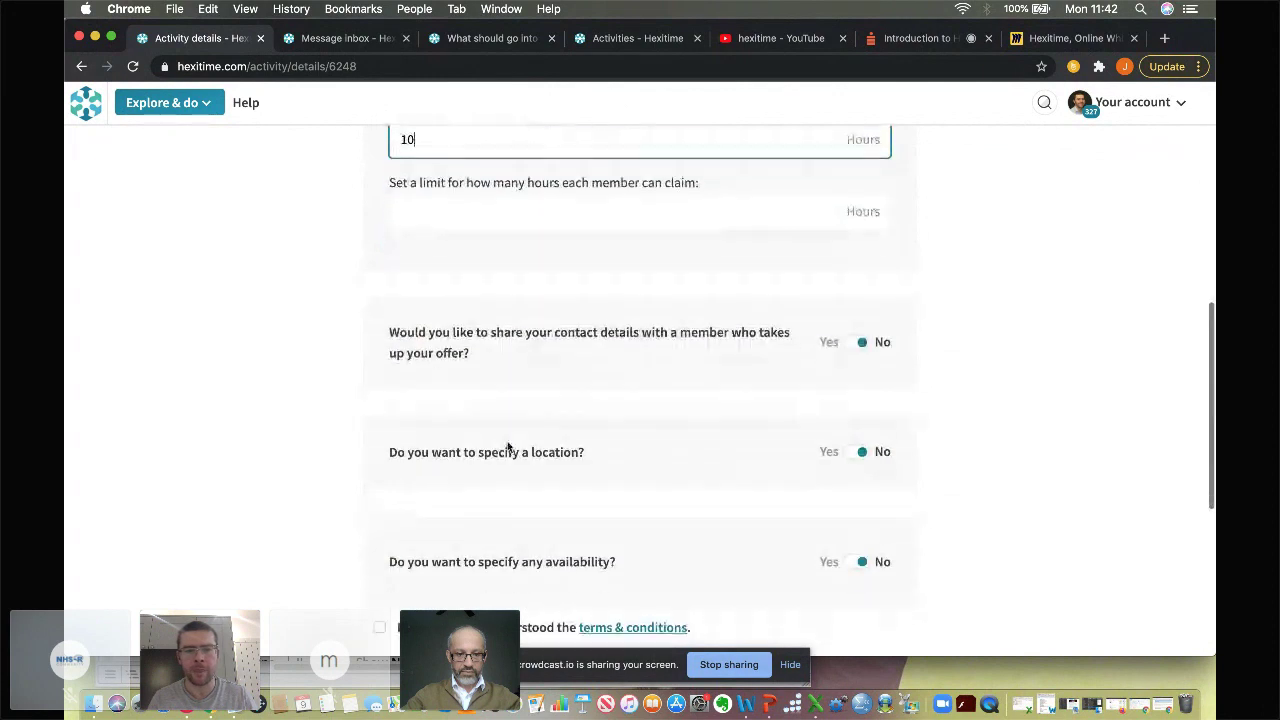
scroll(834, 430, down, 1)
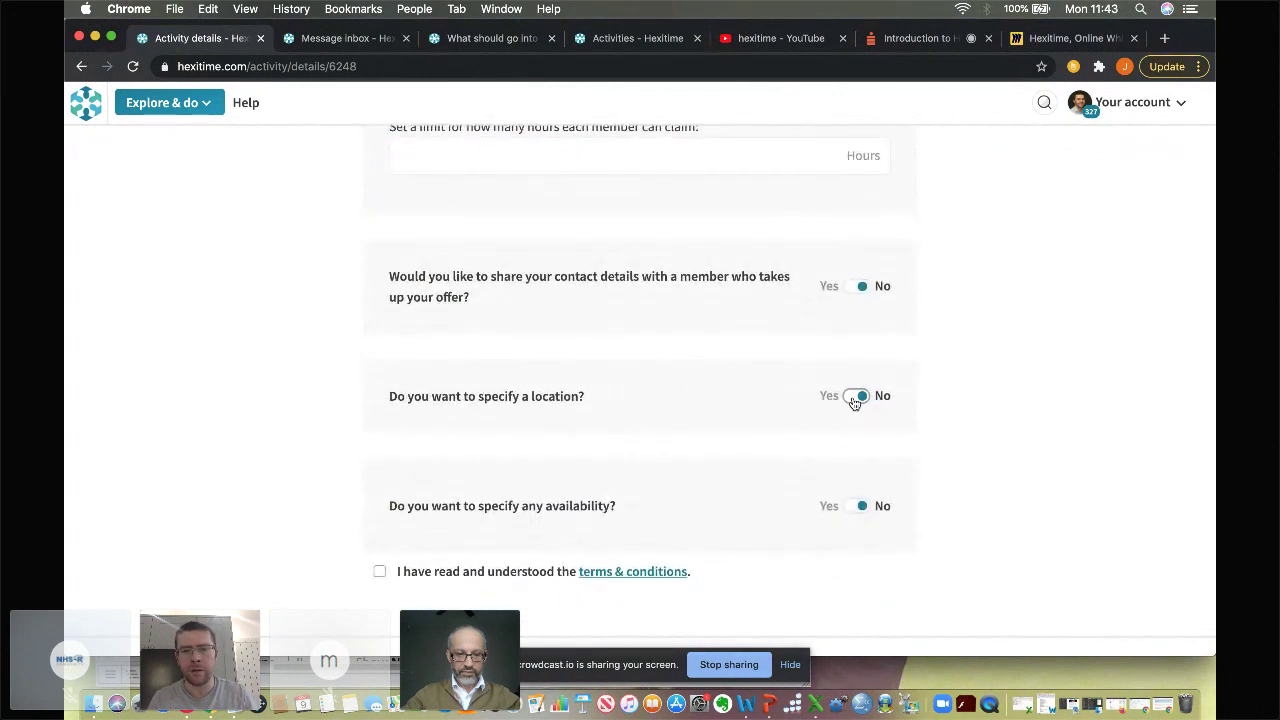
click(855, 397)
scroll(980, 472, down, 3)
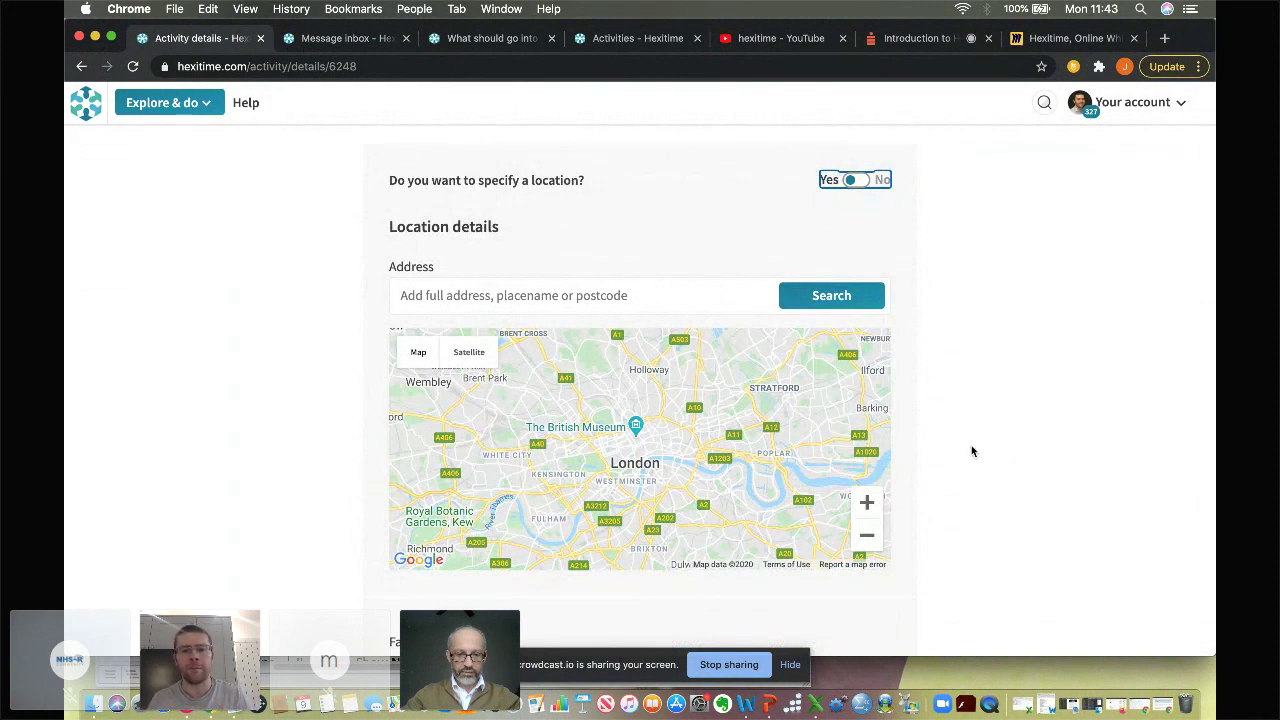
scroll(986, 450, down, 4)
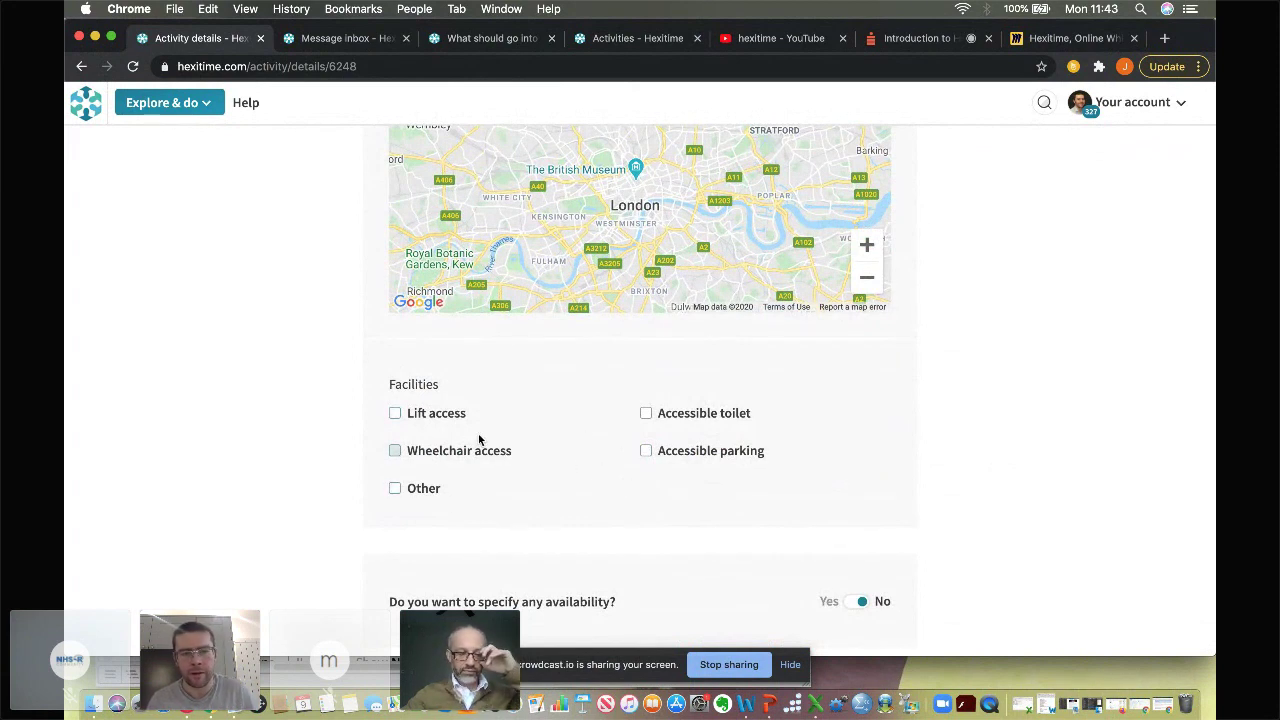
scroll(840, 490, down, 3)
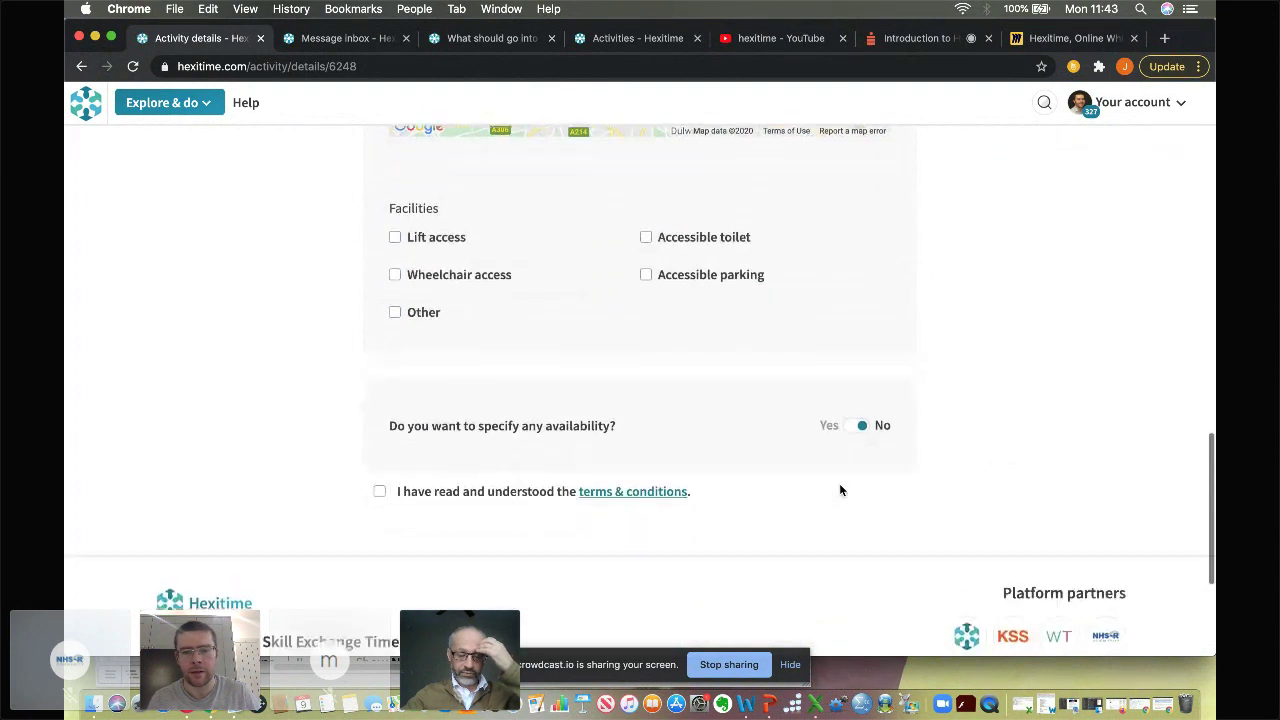
click(380, 474)
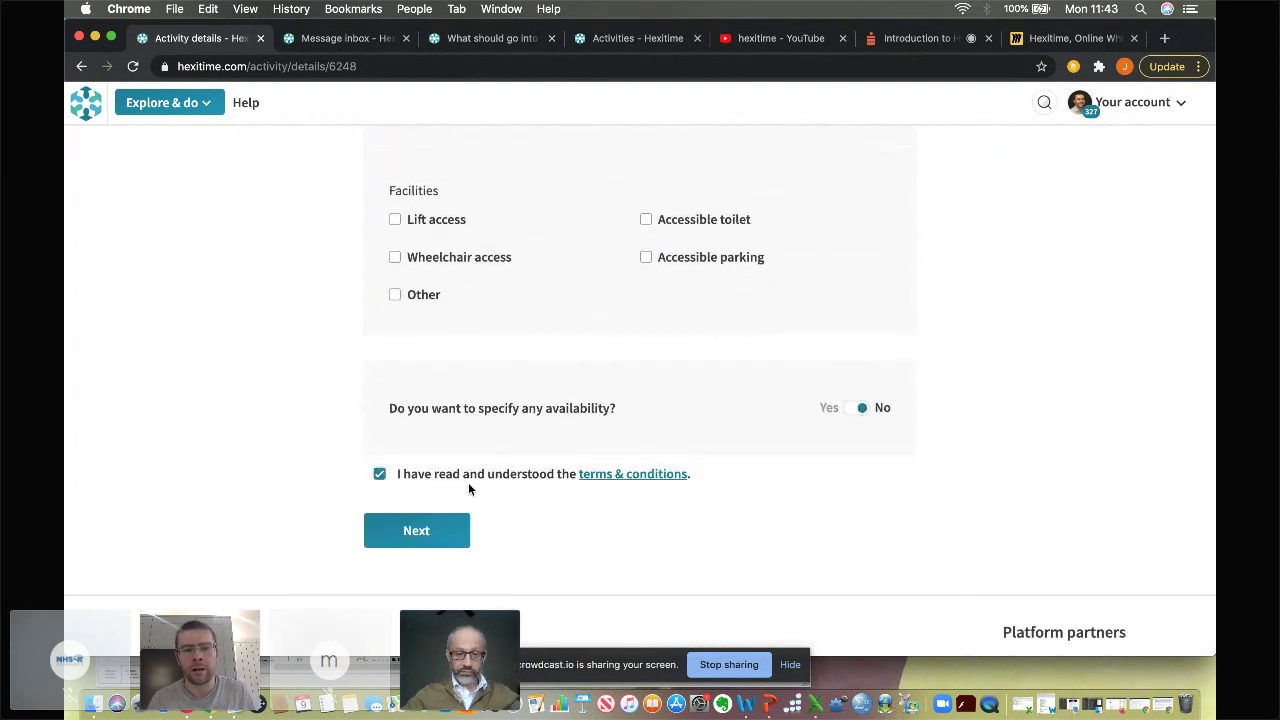
Continue to the Best Match step and tag London as the region.
click(432, 537)
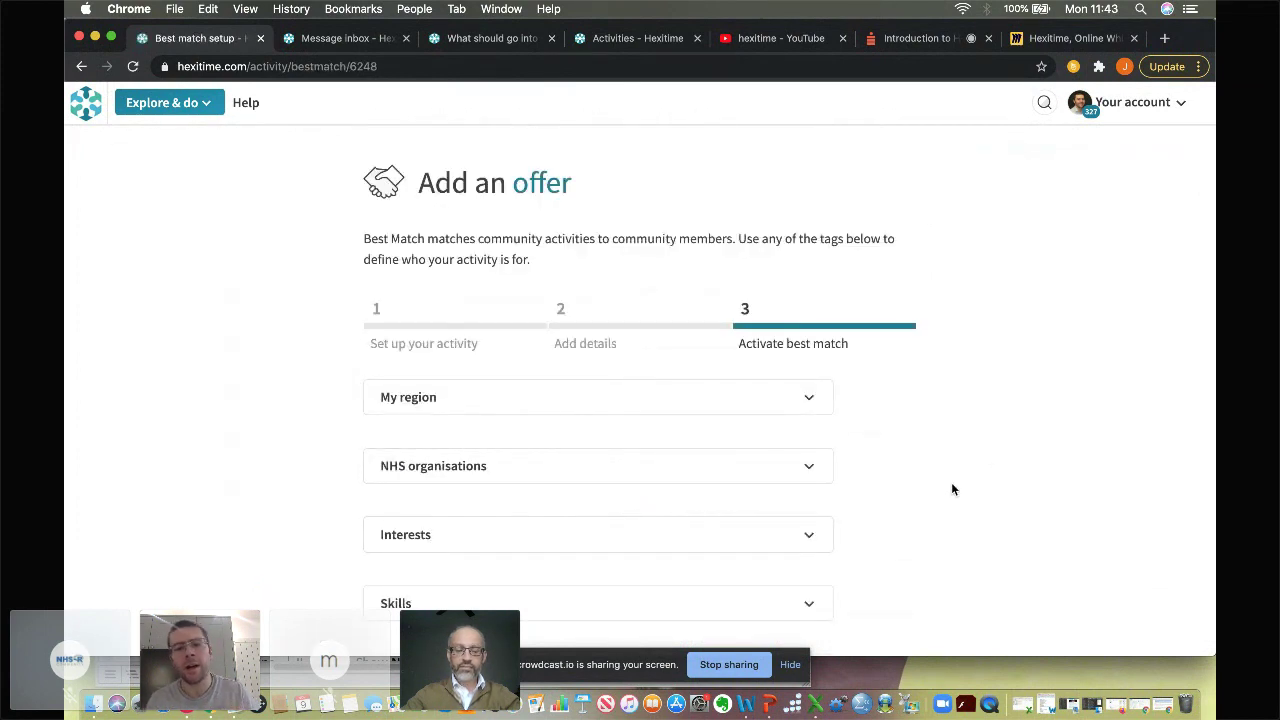
scroll(951, 489, down, 2)
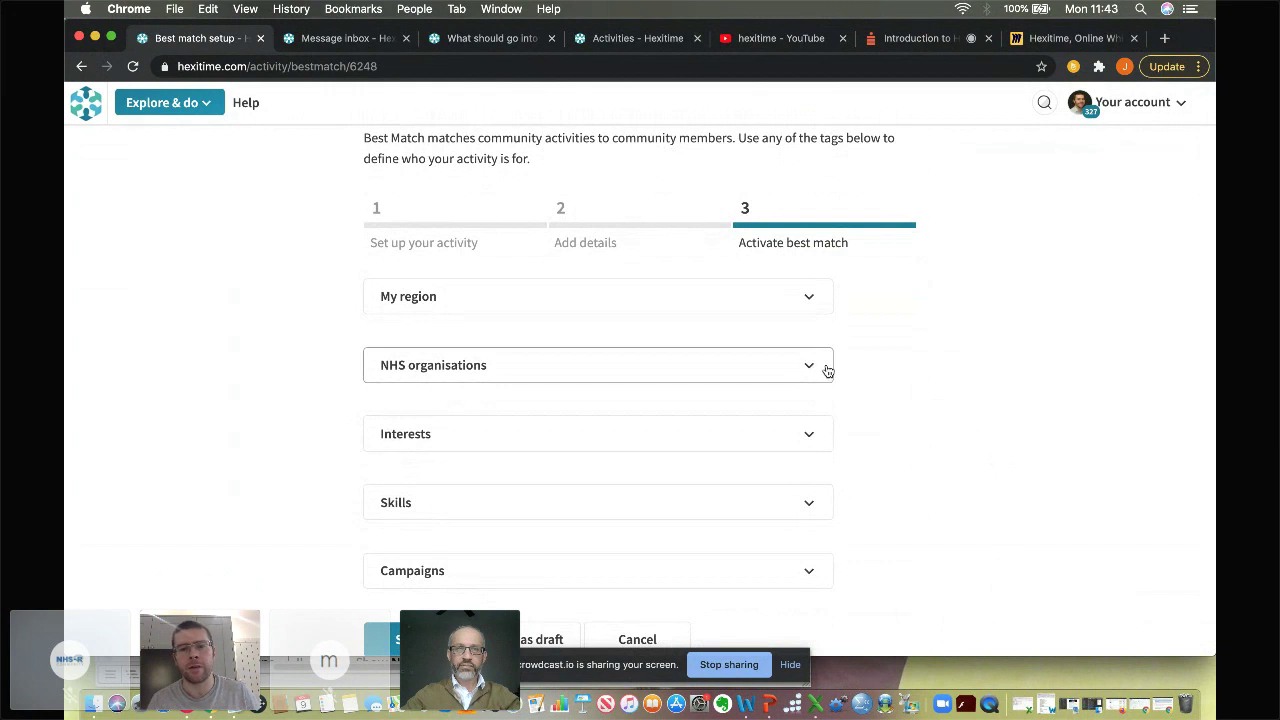
click(809, 296)
click(432, 398)
click(797, 477)
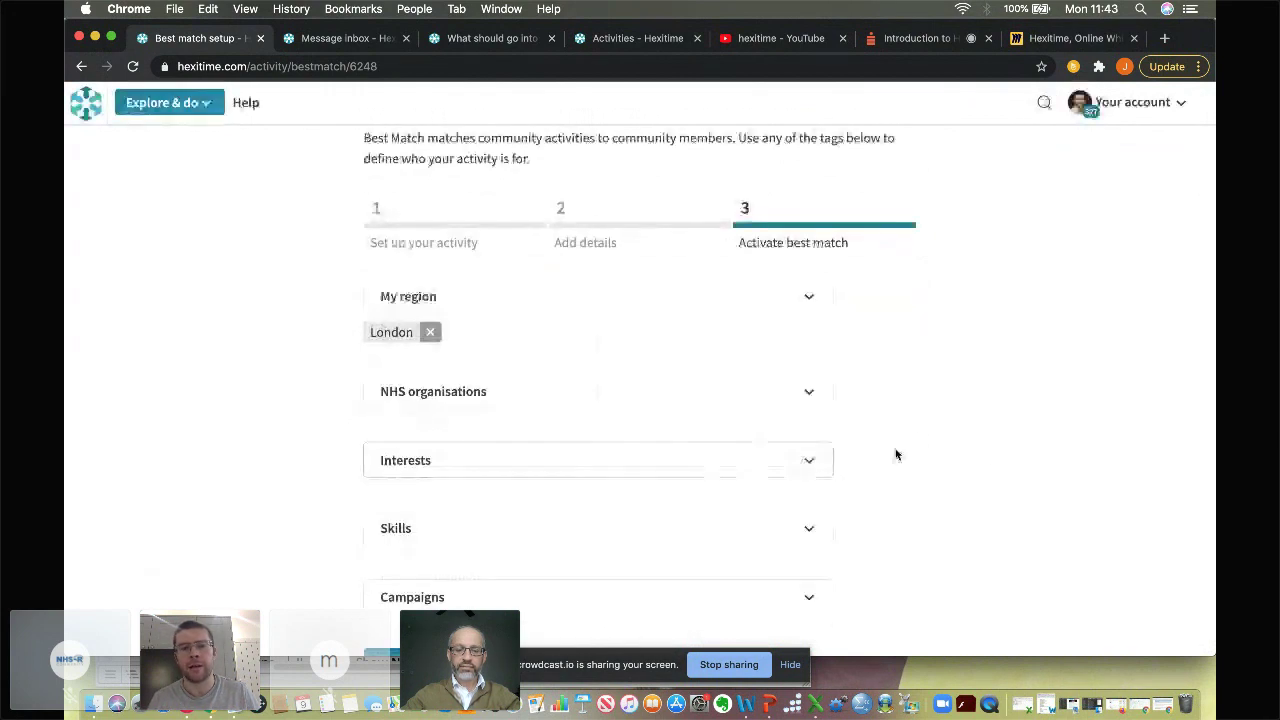
Tag NHS-R Community as the offer's NHS organisation.
click(809, 393)
scroll(731, 491, down, 15)
scroll(731, 497, down, 4)
click(379, 452)
click(794, 572)
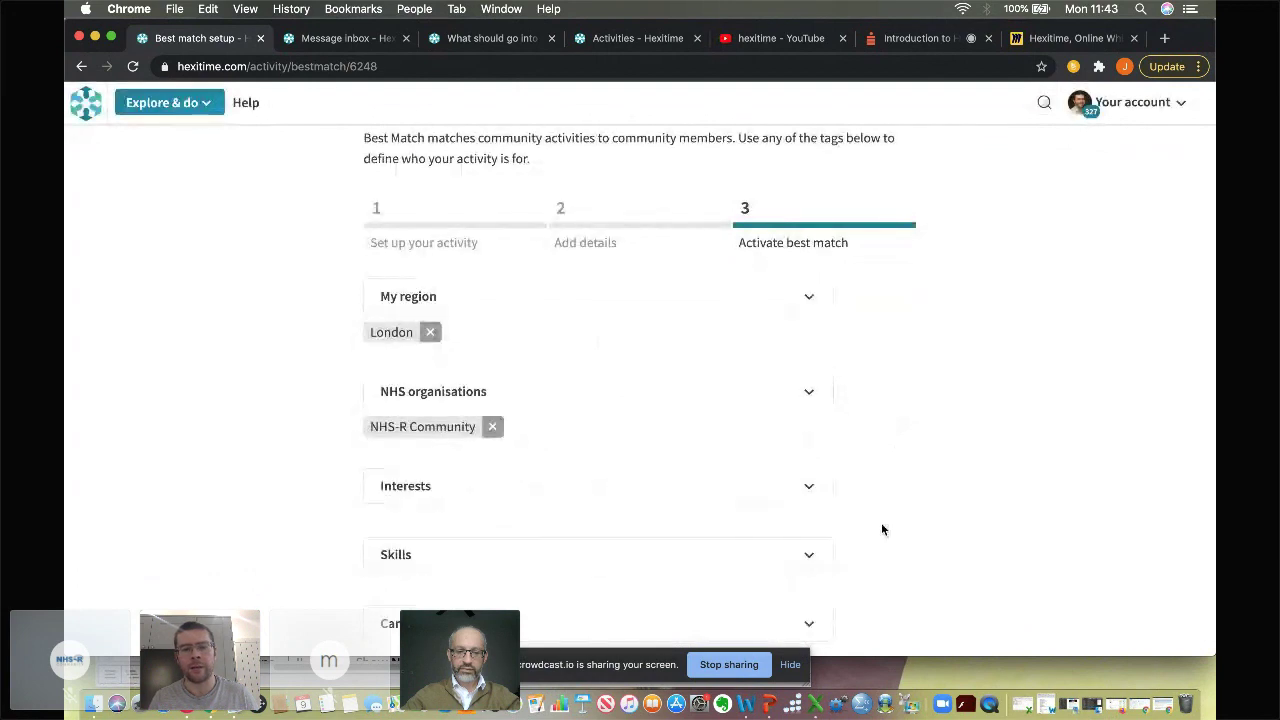
scroll(880, 526, down, 3)
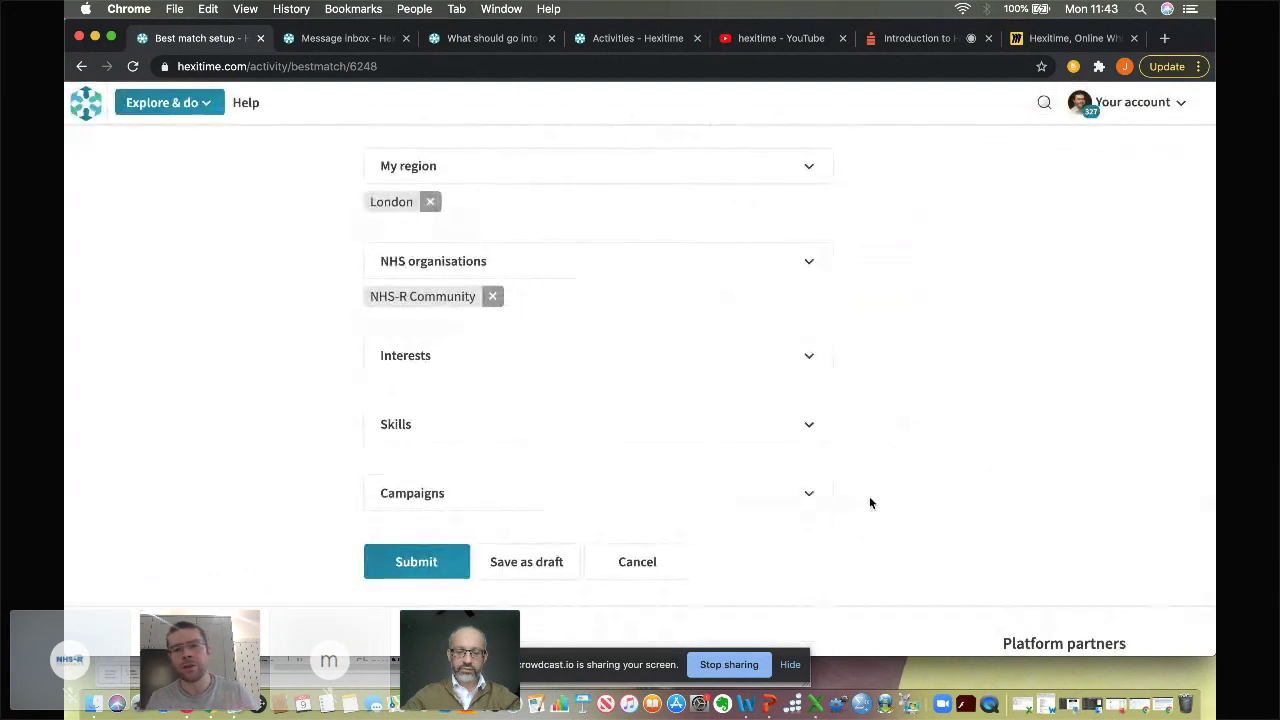
scroll(869, 497, up, 1)
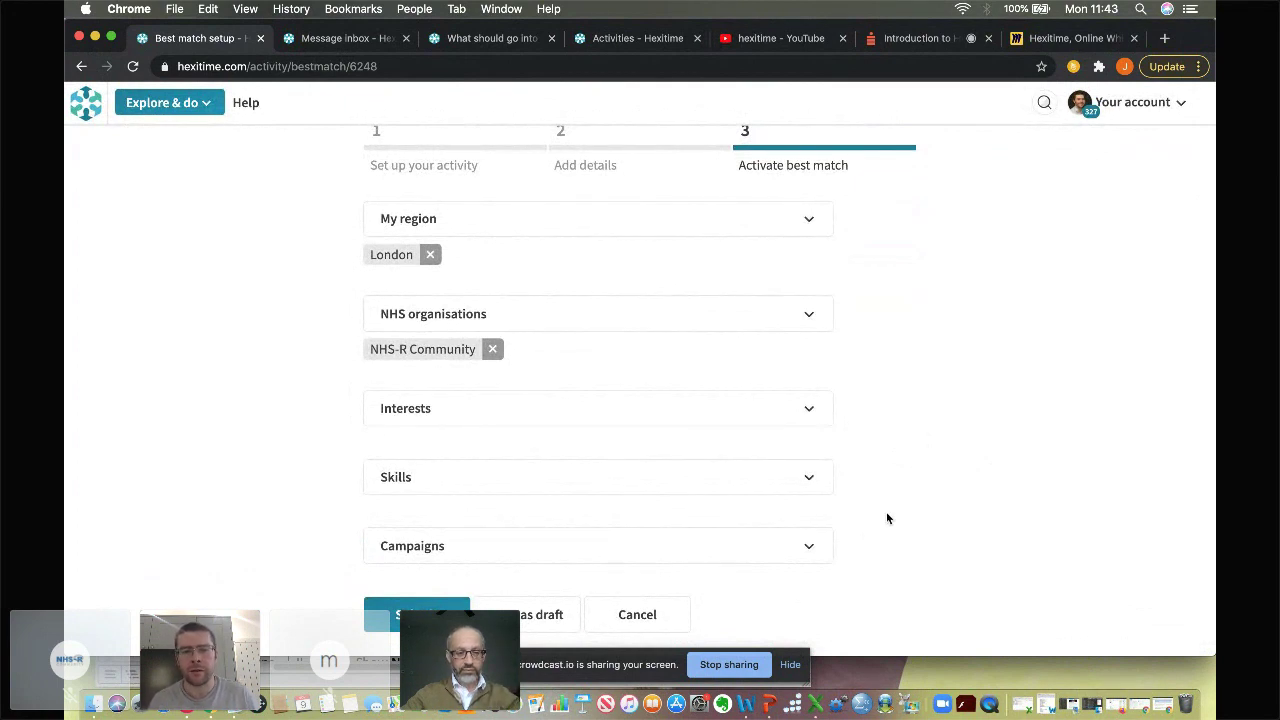
Tick the NHS-R Community Wishing Well campaign and apply it.
click(810, 550)
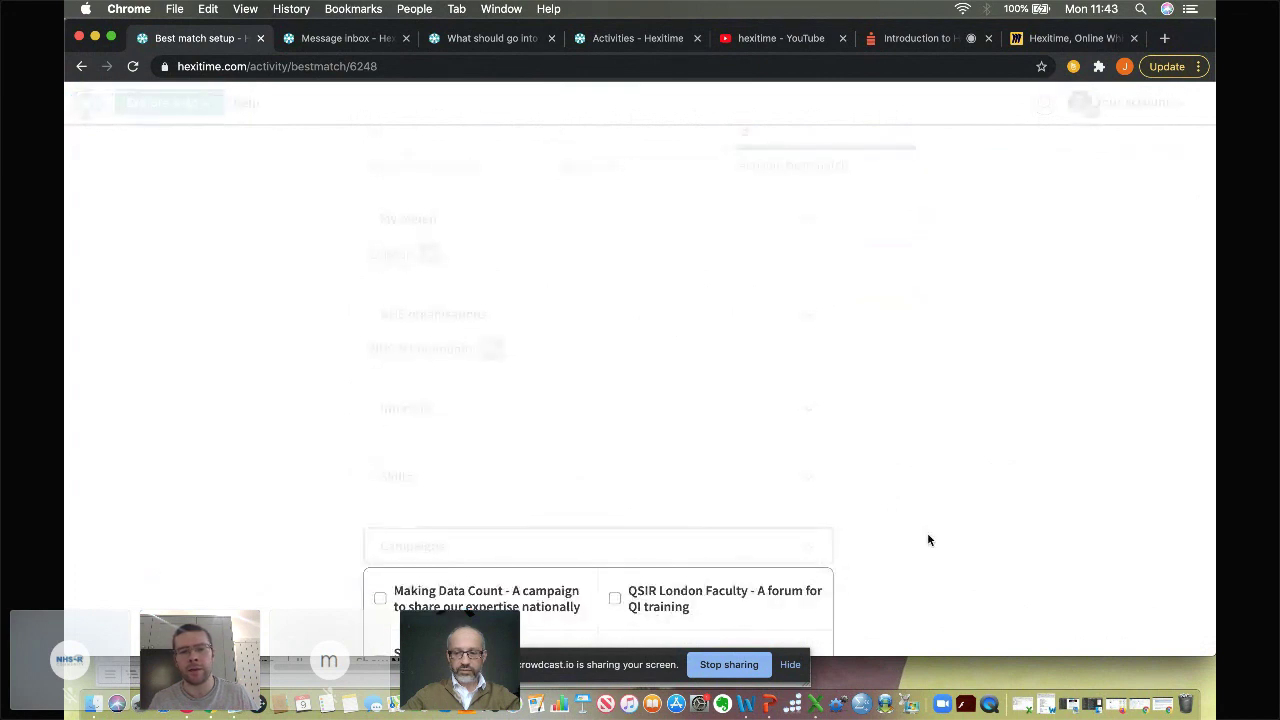
scroll(734, 481, down, 3)
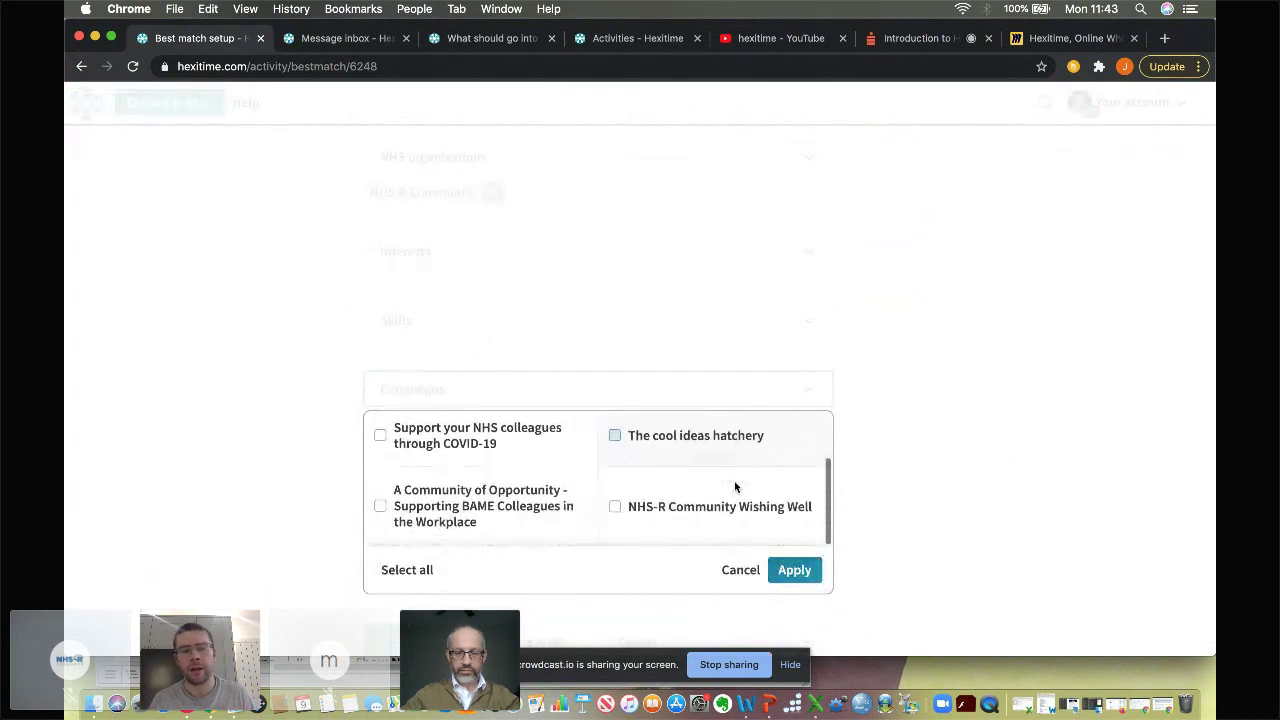
click(632, 508)
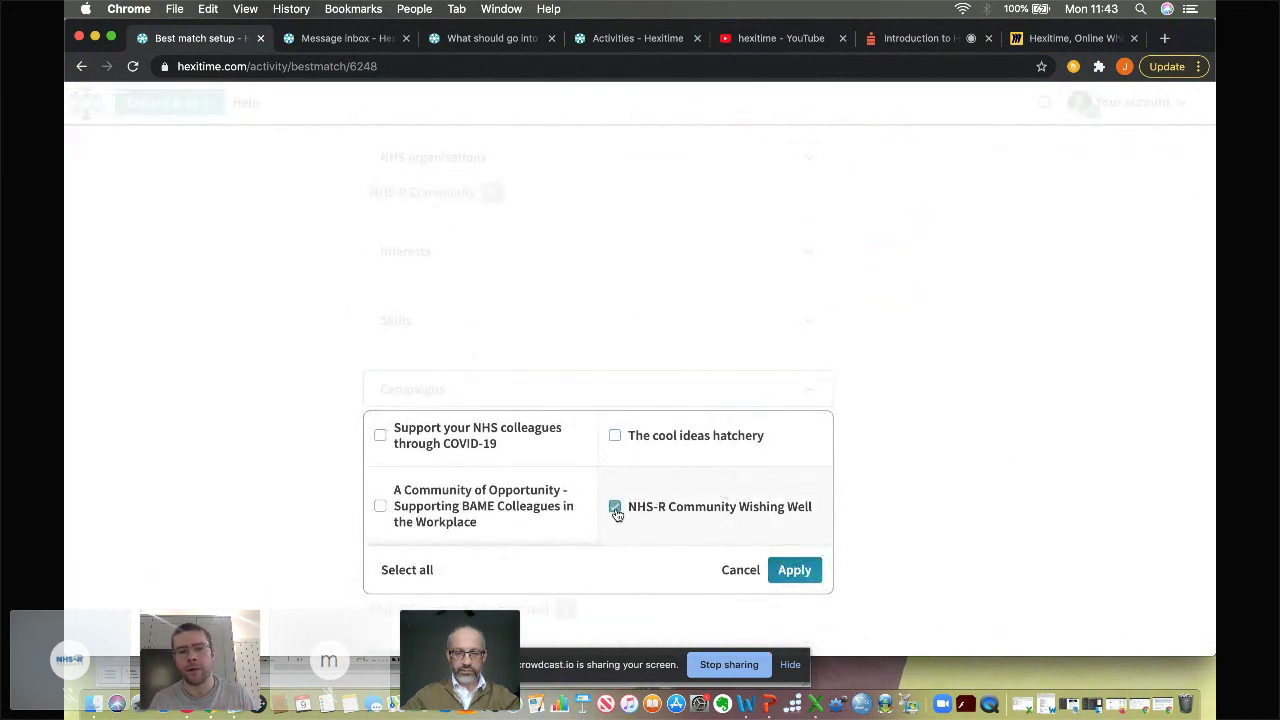
click(794, 569)
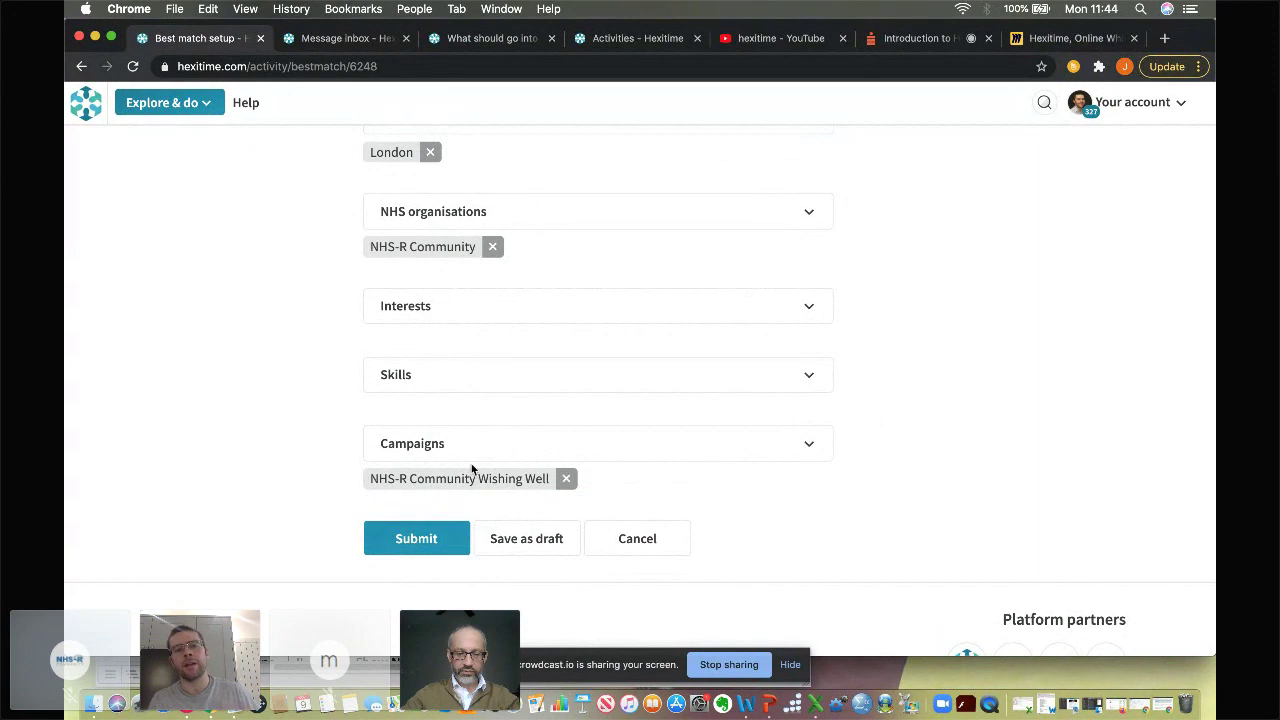
scroll(529, 414, up, 1)
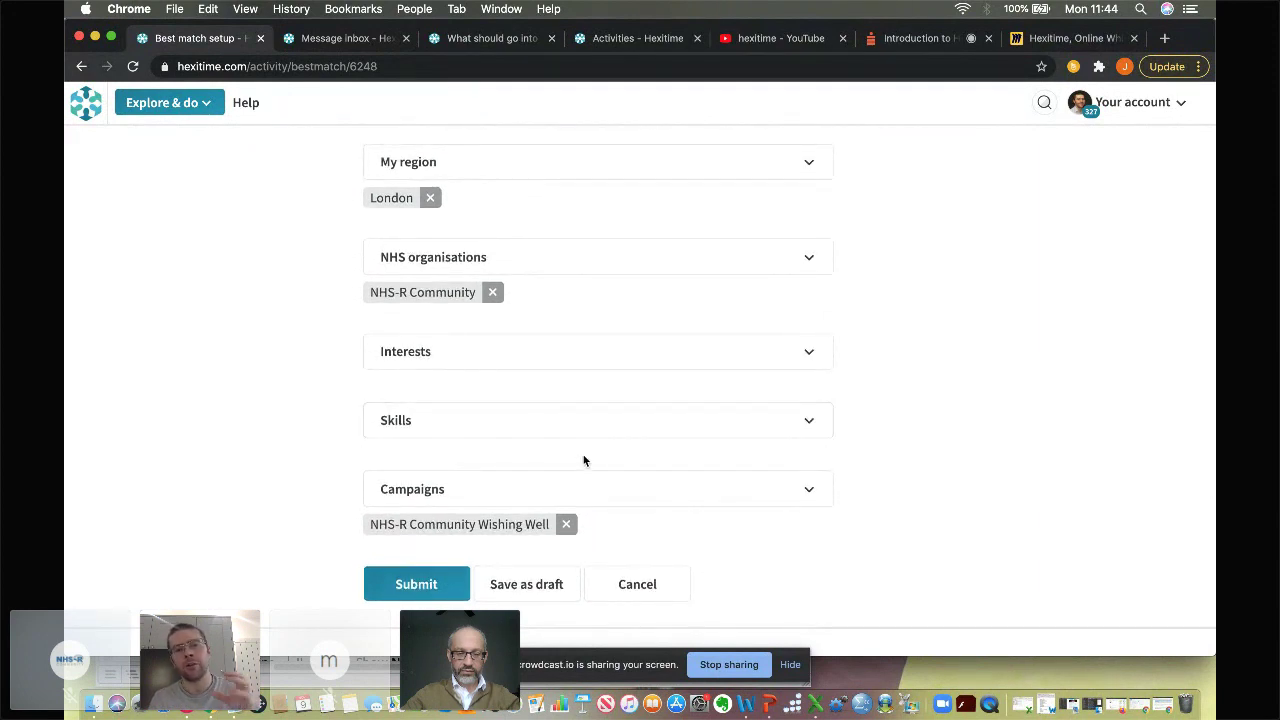
Show the account menu's dashboard, actions and inbox links, then dismiss it.
click(1173, 104)
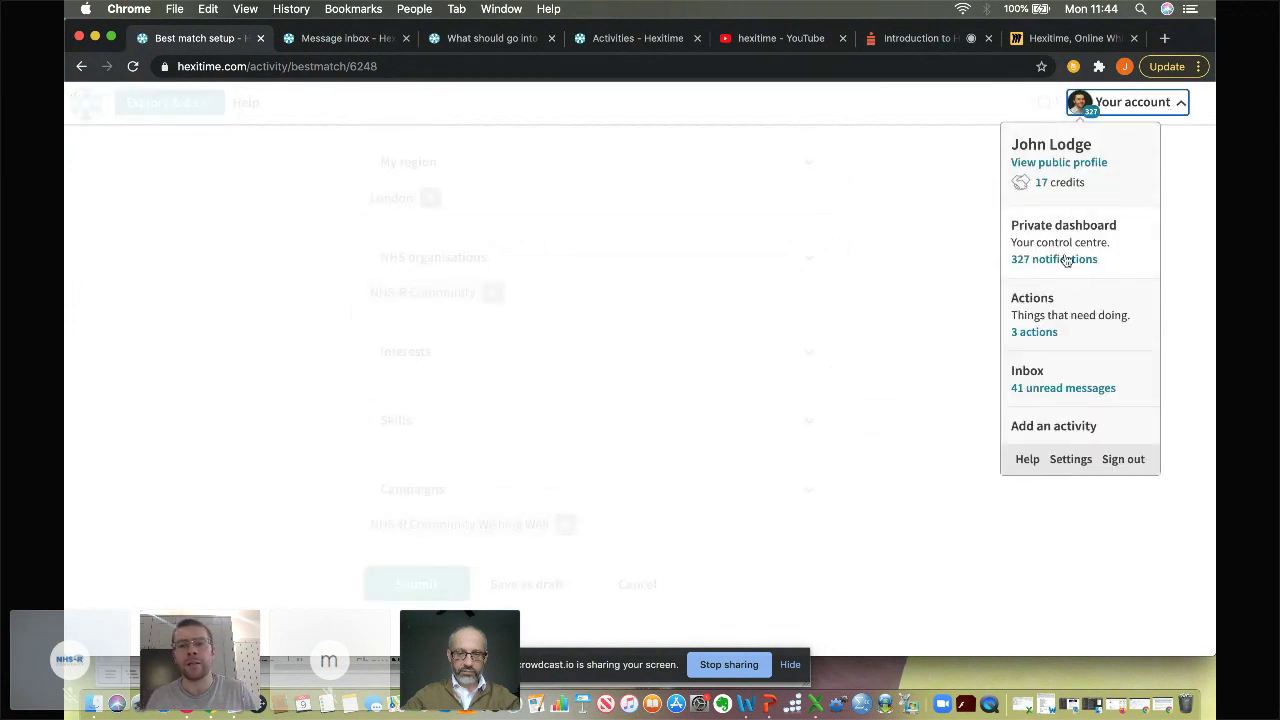
click(922, 292)
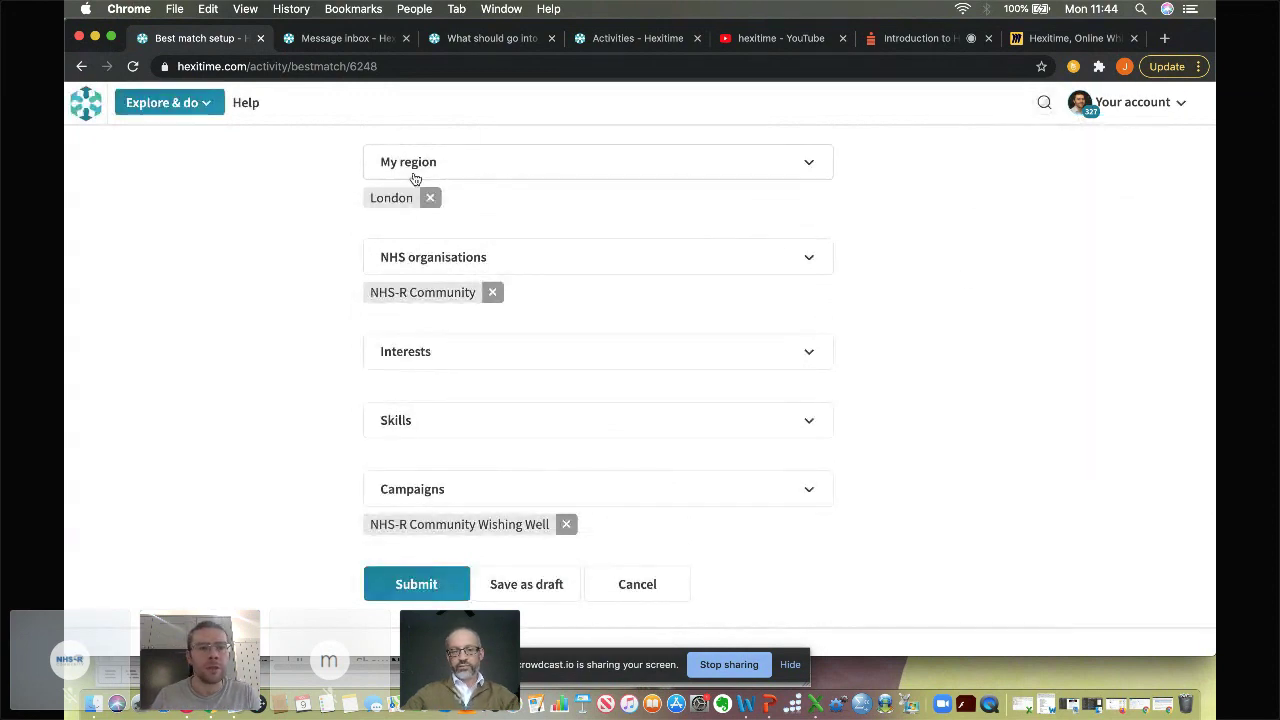
scroll(394, 208, up, 5)
scroll(395, 213, down, 2)
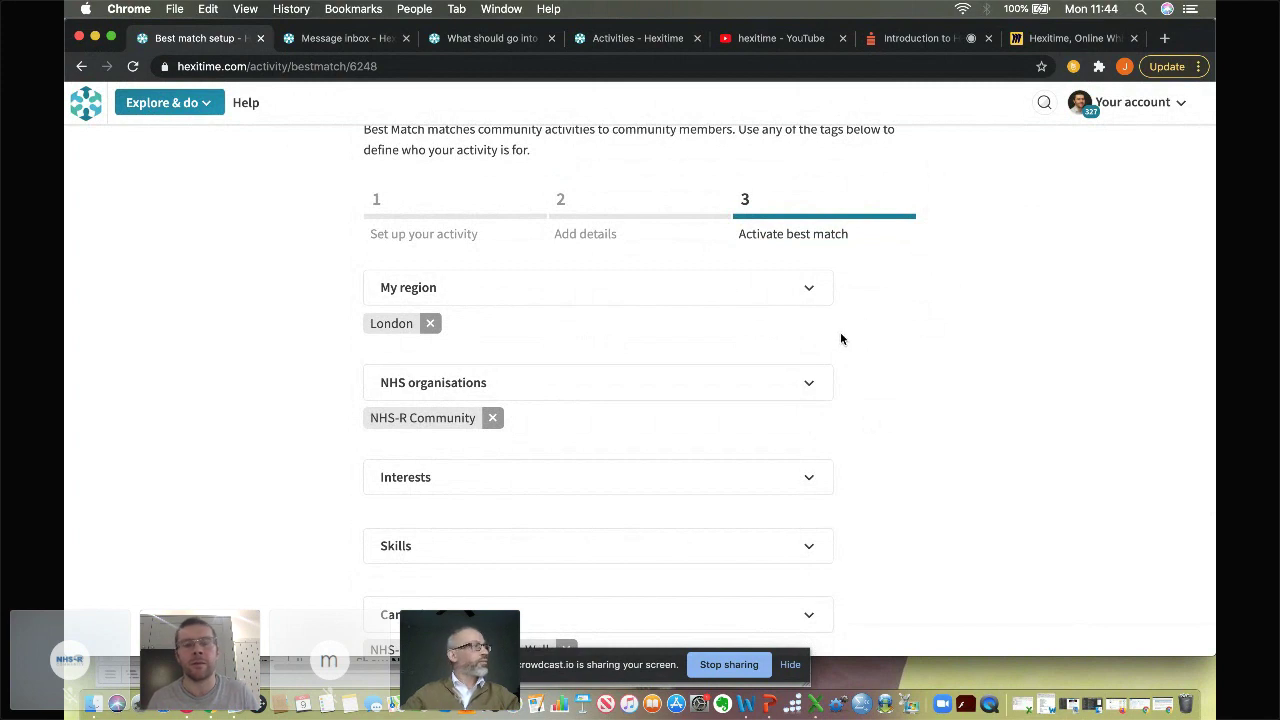
Open the 'What should go into a management training syllabus?' challenge and read its suggested topics.
click(626, 40)
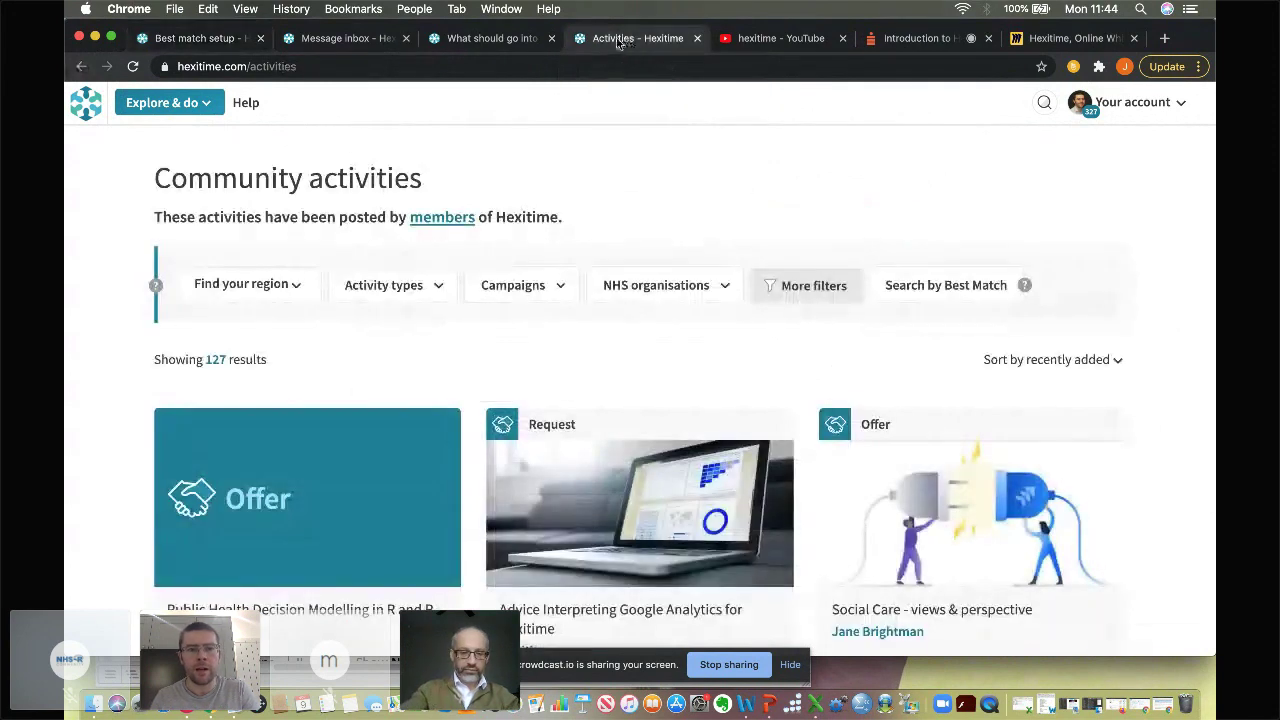
click(494, 38)
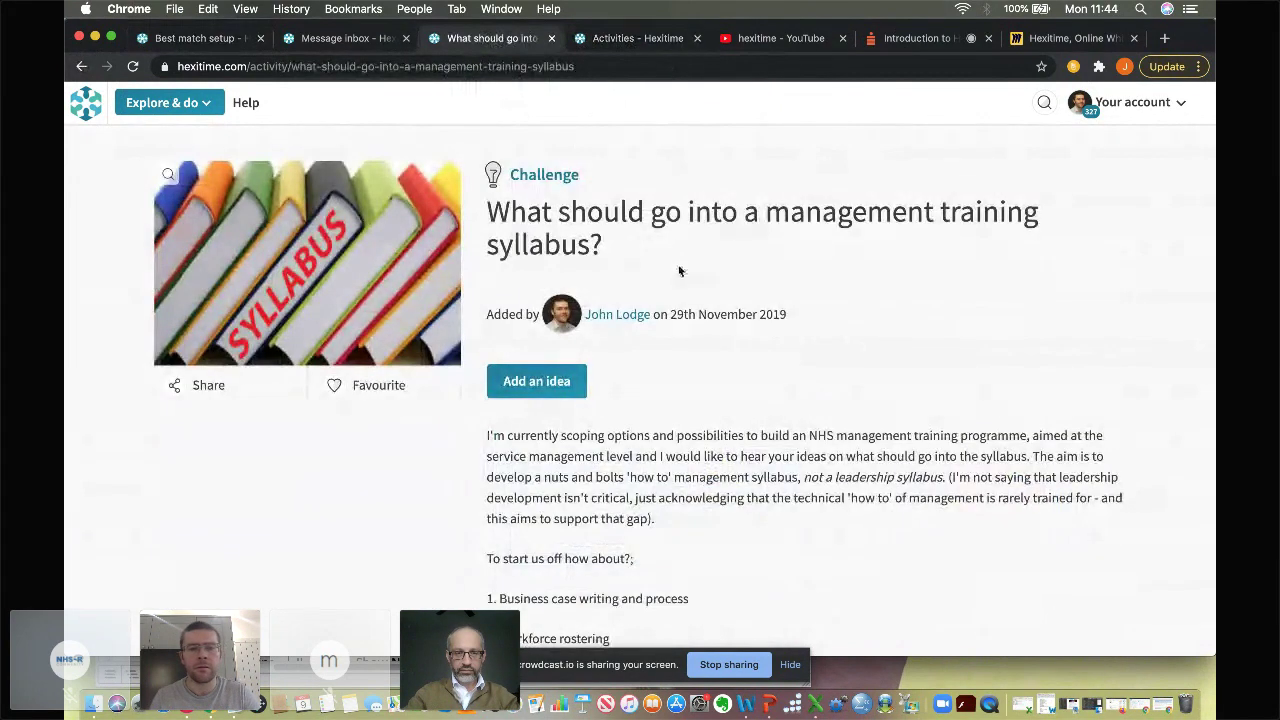
scroll(754, 409, down, 1)
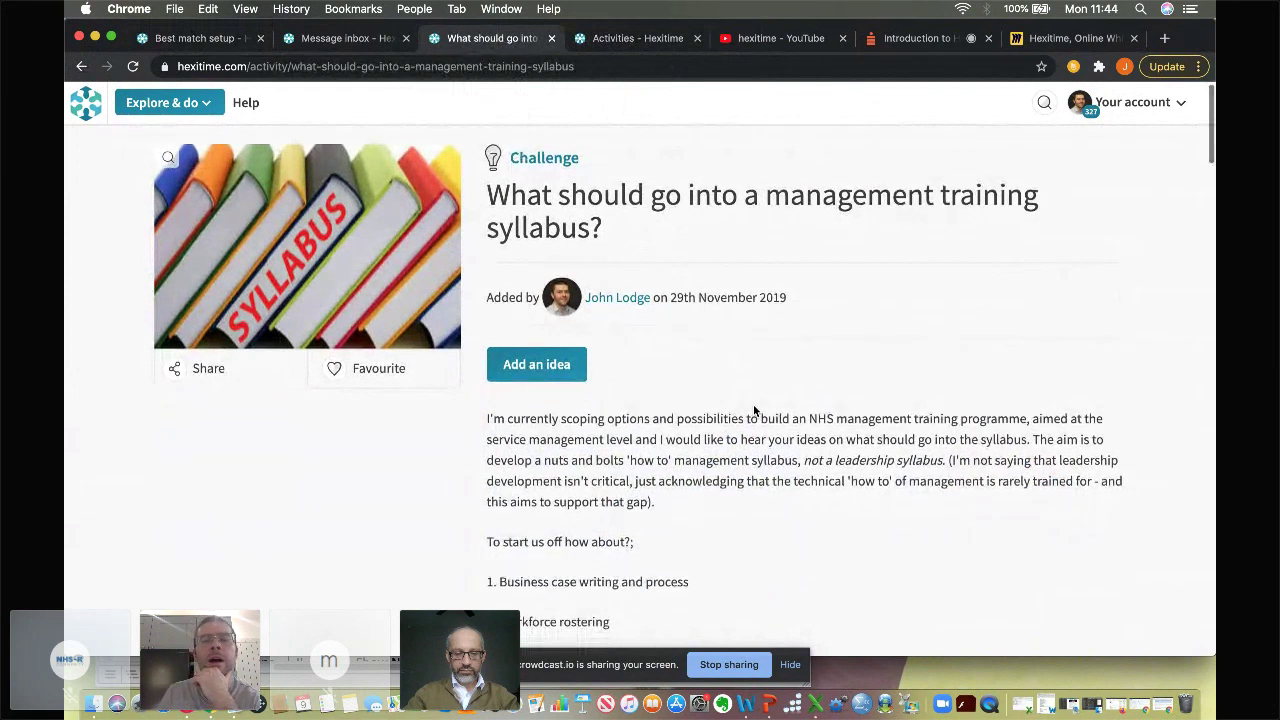
scroll(754, 409, up, 1)
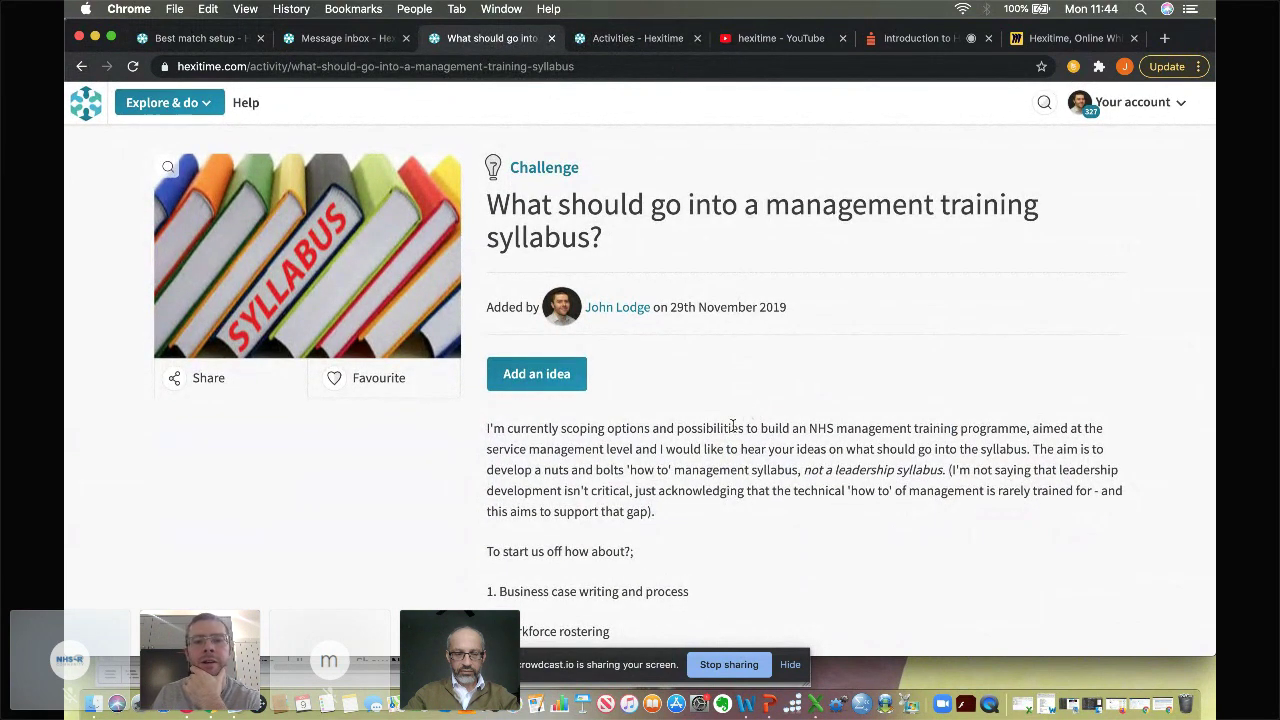
scroll(725, 440, down, 1)
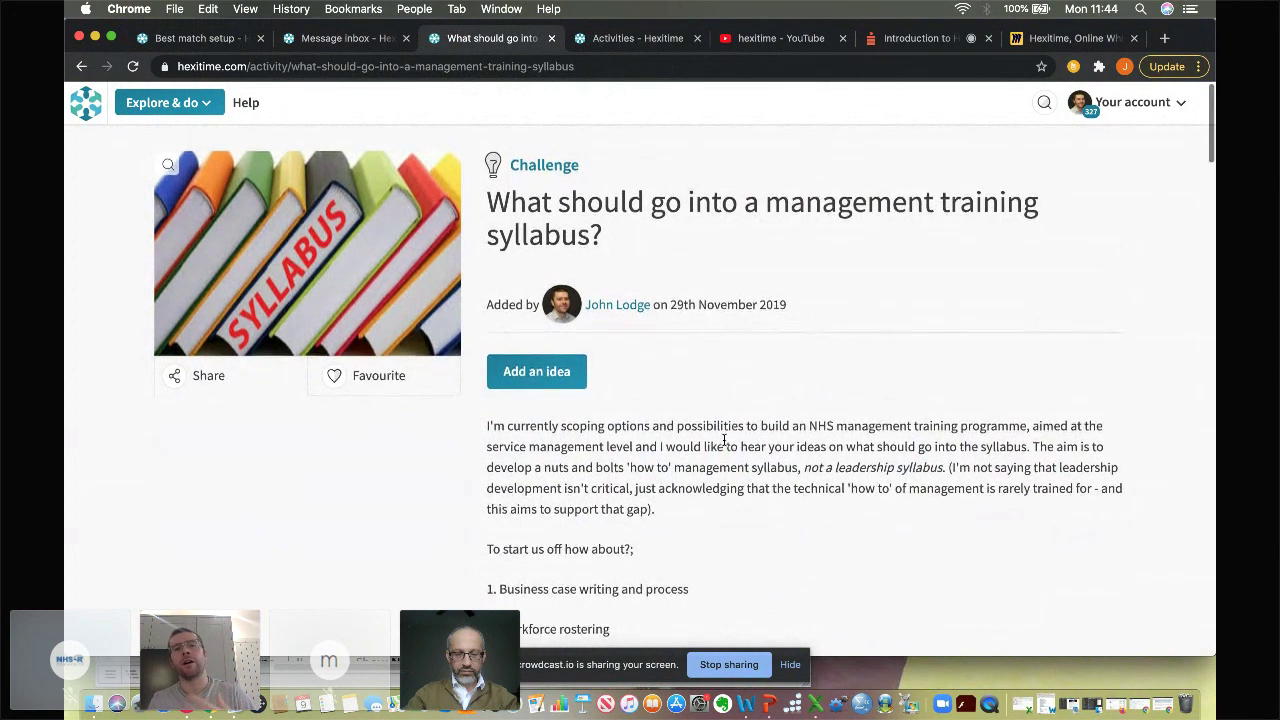
scroll(724, 440, down, 2)
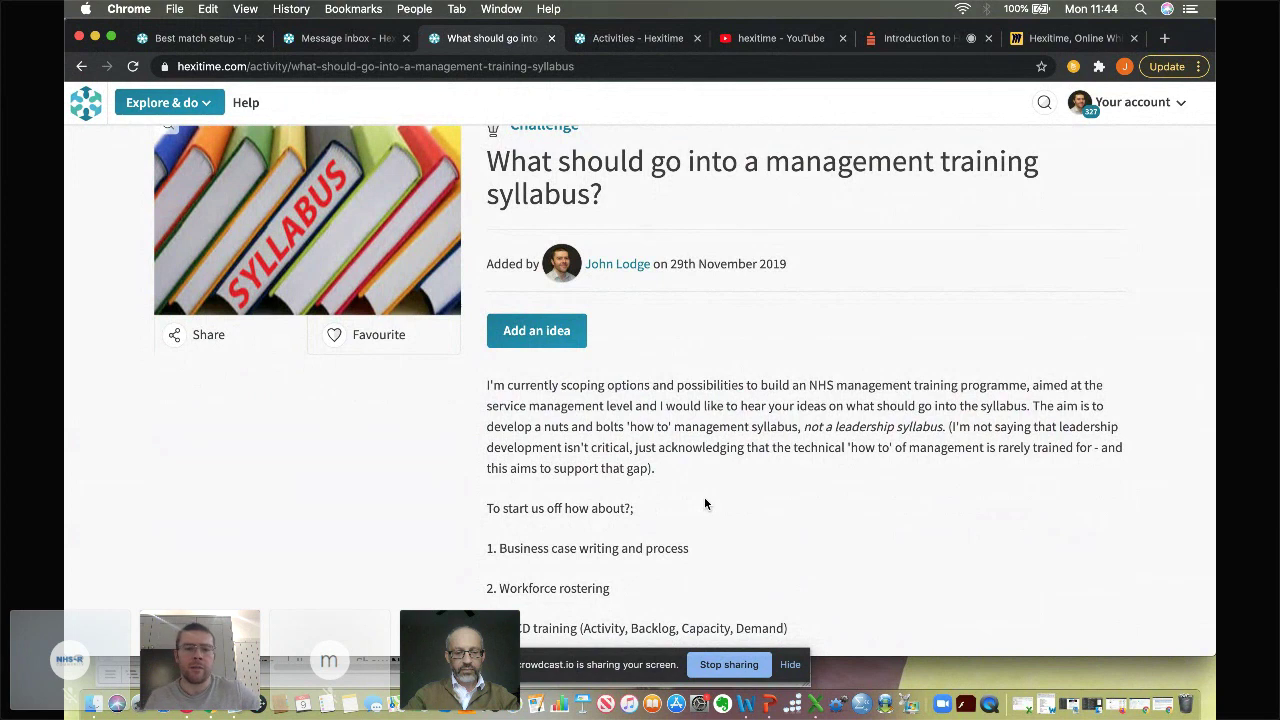
scroll(705, 500, down, 5)
scroll(705, 503, down, 4)
Scroll down the ideas list and show the one reply under Idea #3.
scroll(704, 503, down, 15)
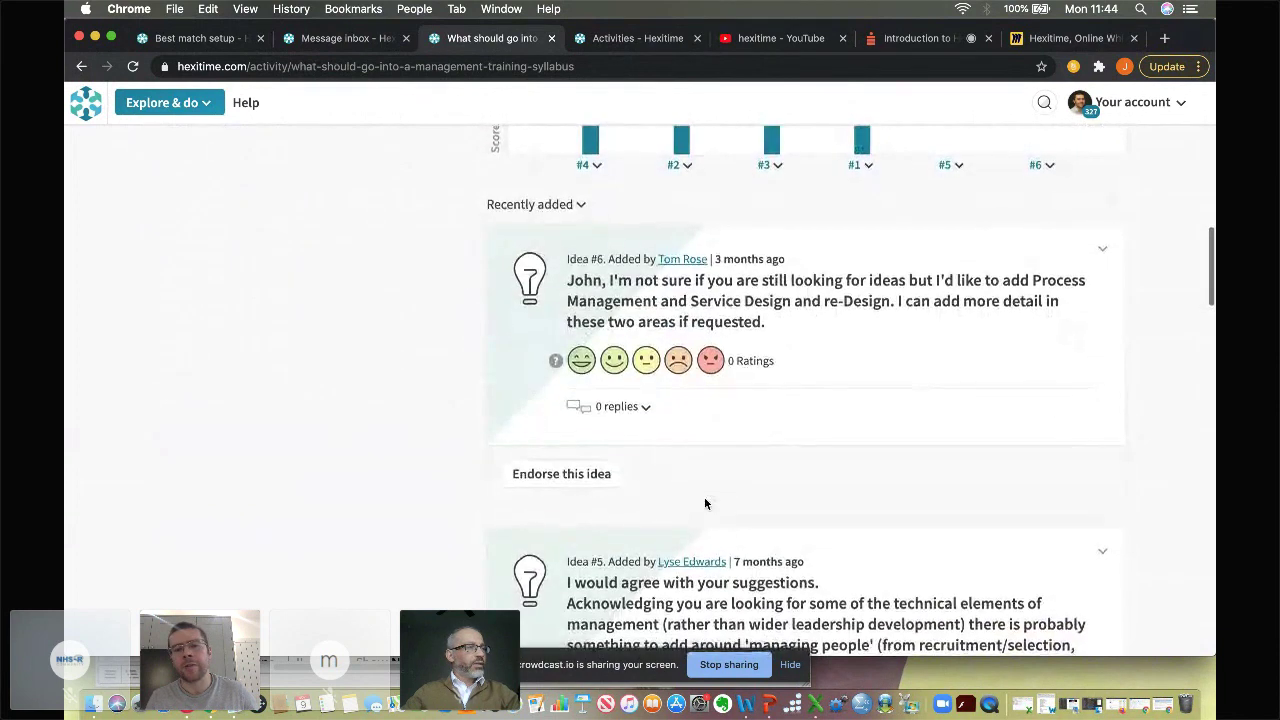
scroll(756, 390, down, 5)
scroll(760, 471, up, 4)
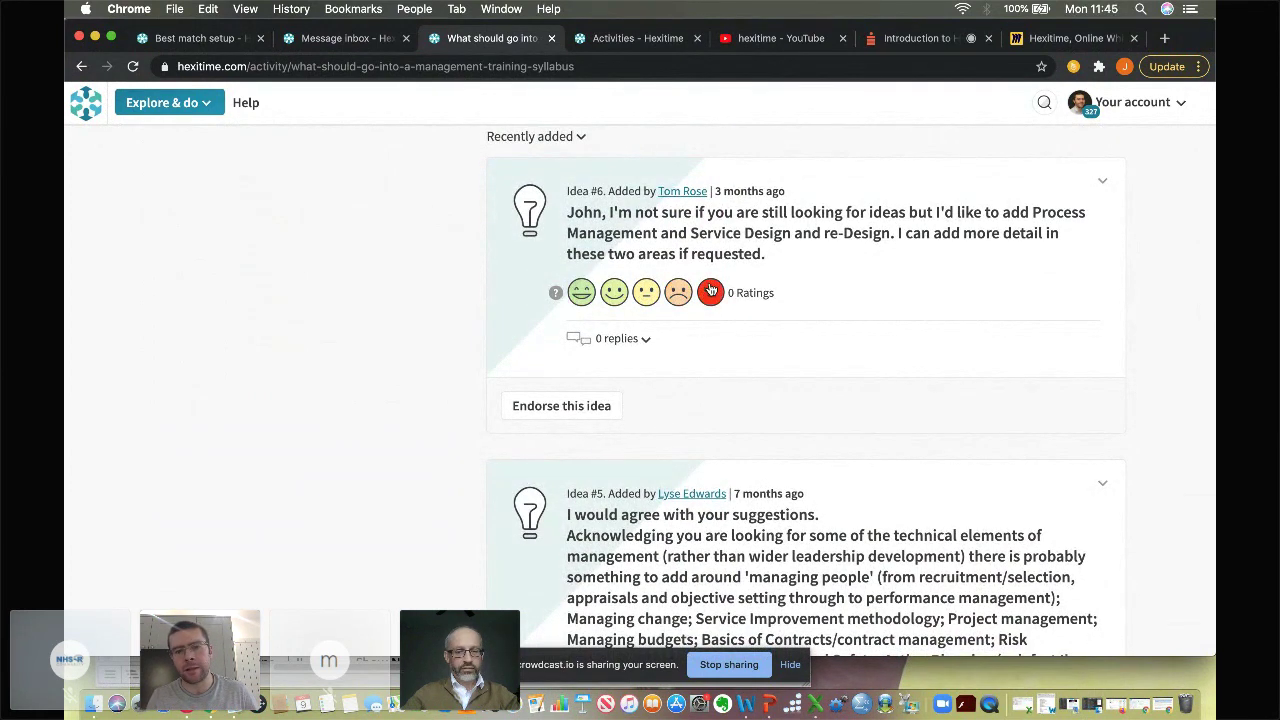
scroll(715, 470, down, 5)
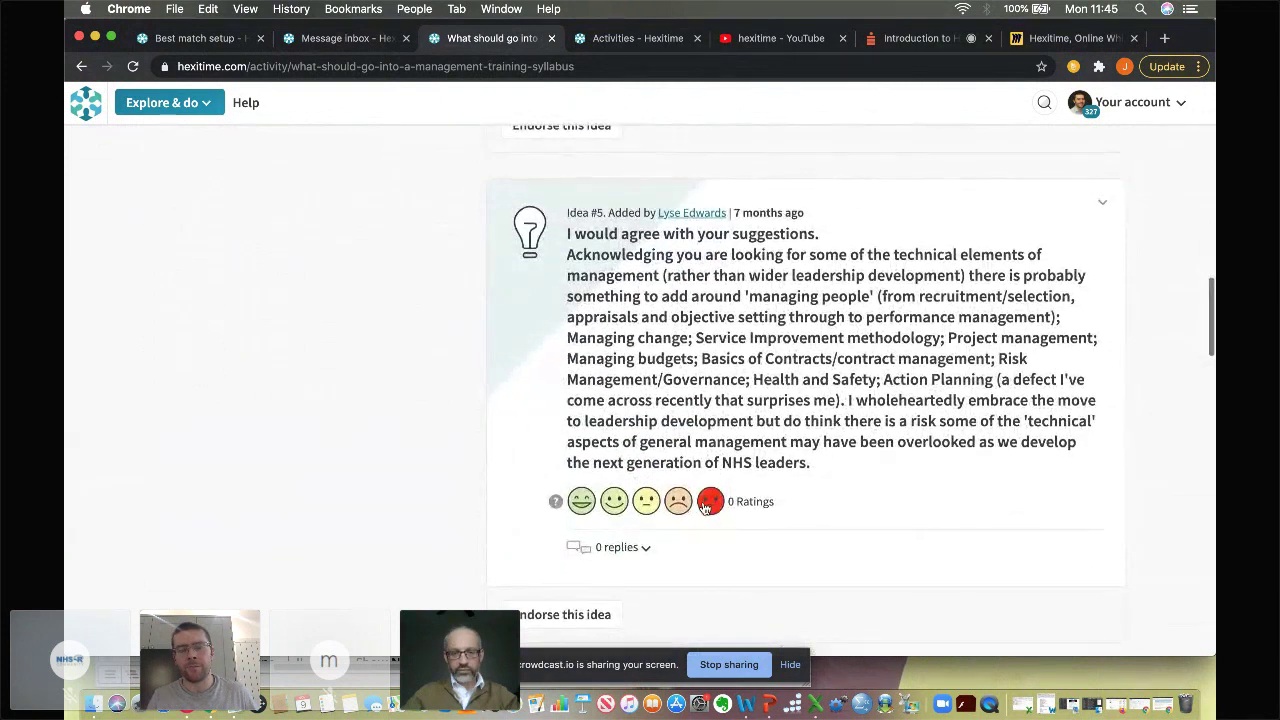
scroll(708, 500, down, 8)
scroll(703, 505, down, 8)
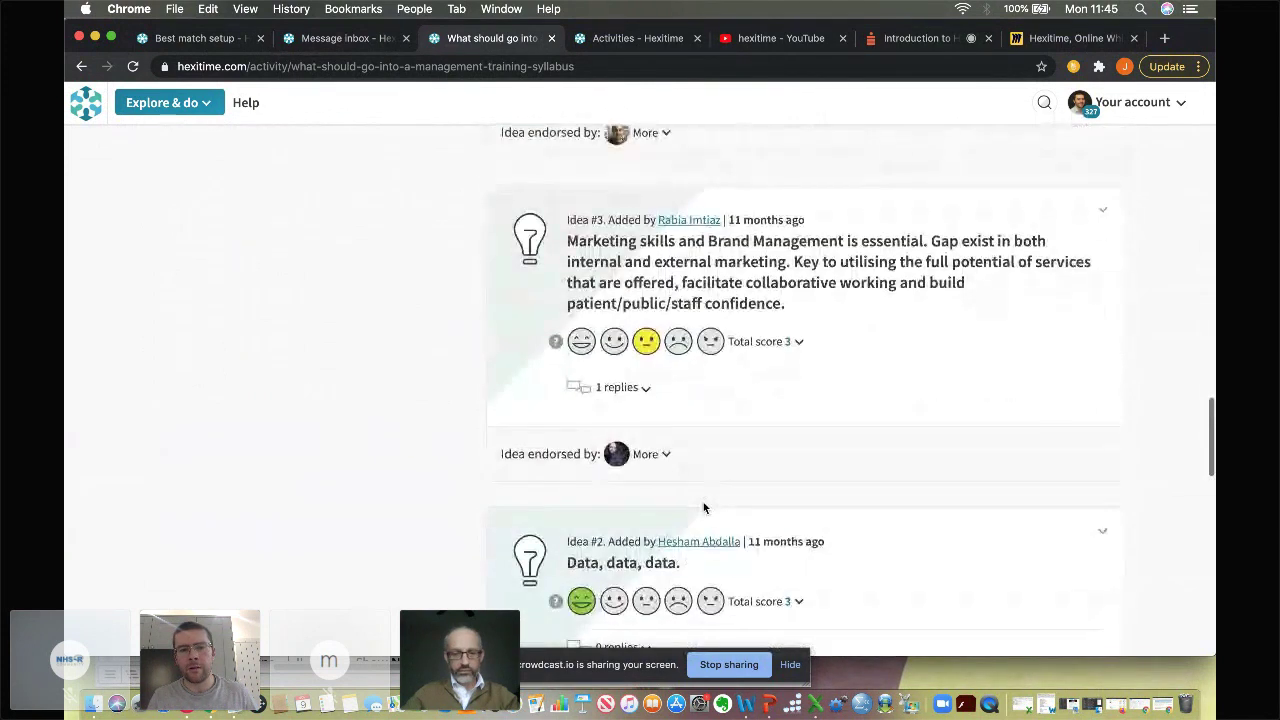
click(646, 392)
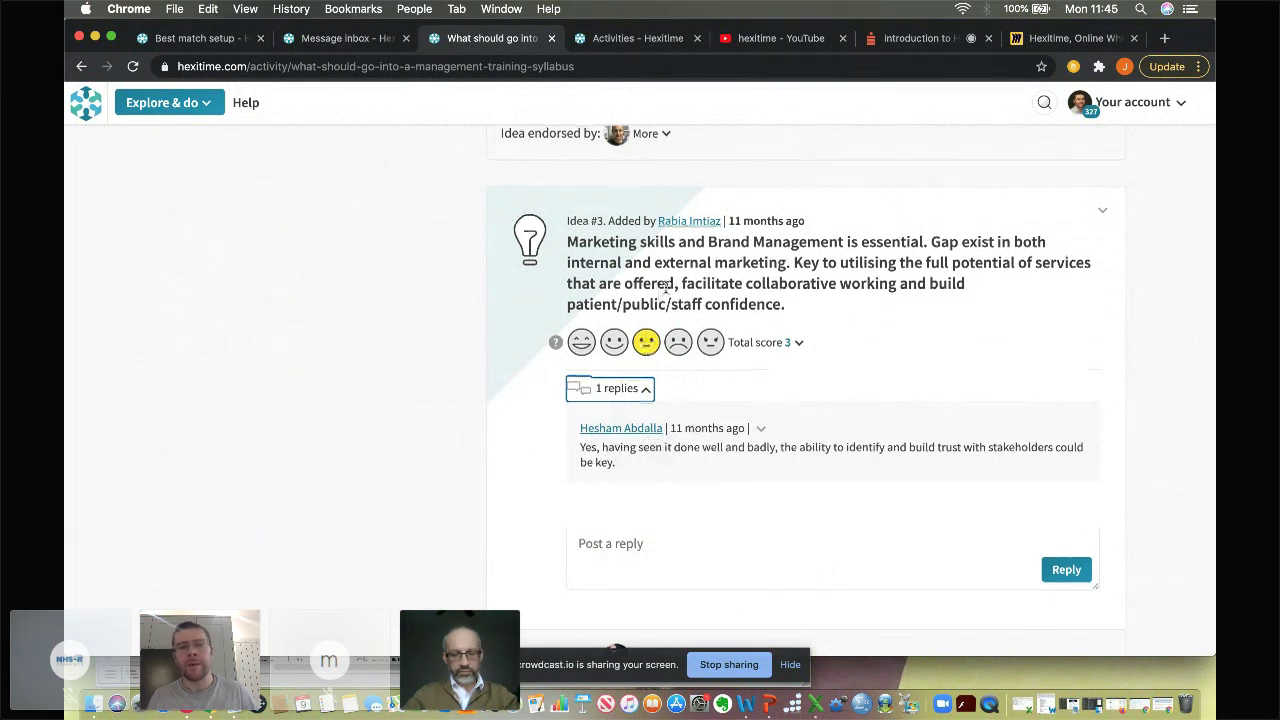
Scroll through the ideas and back up to the challenge title.
scroll(659, 290, up, 2)
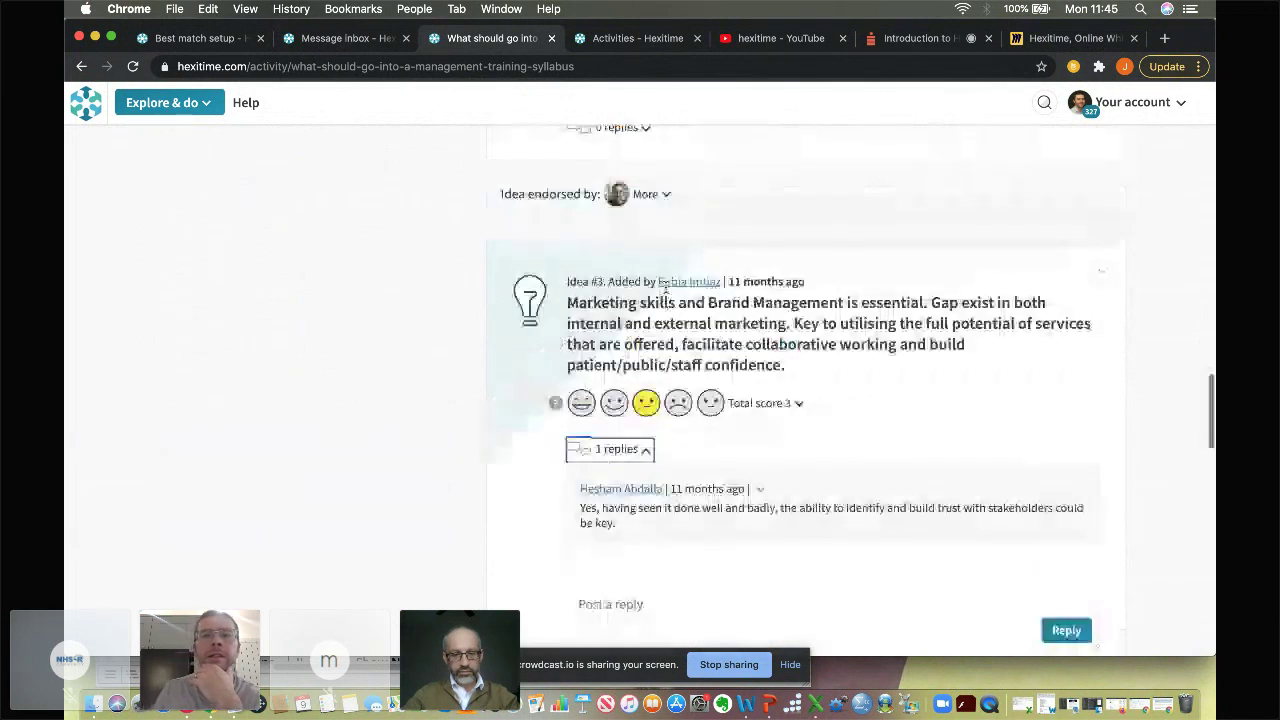
scroll(664, 285, up, 10)
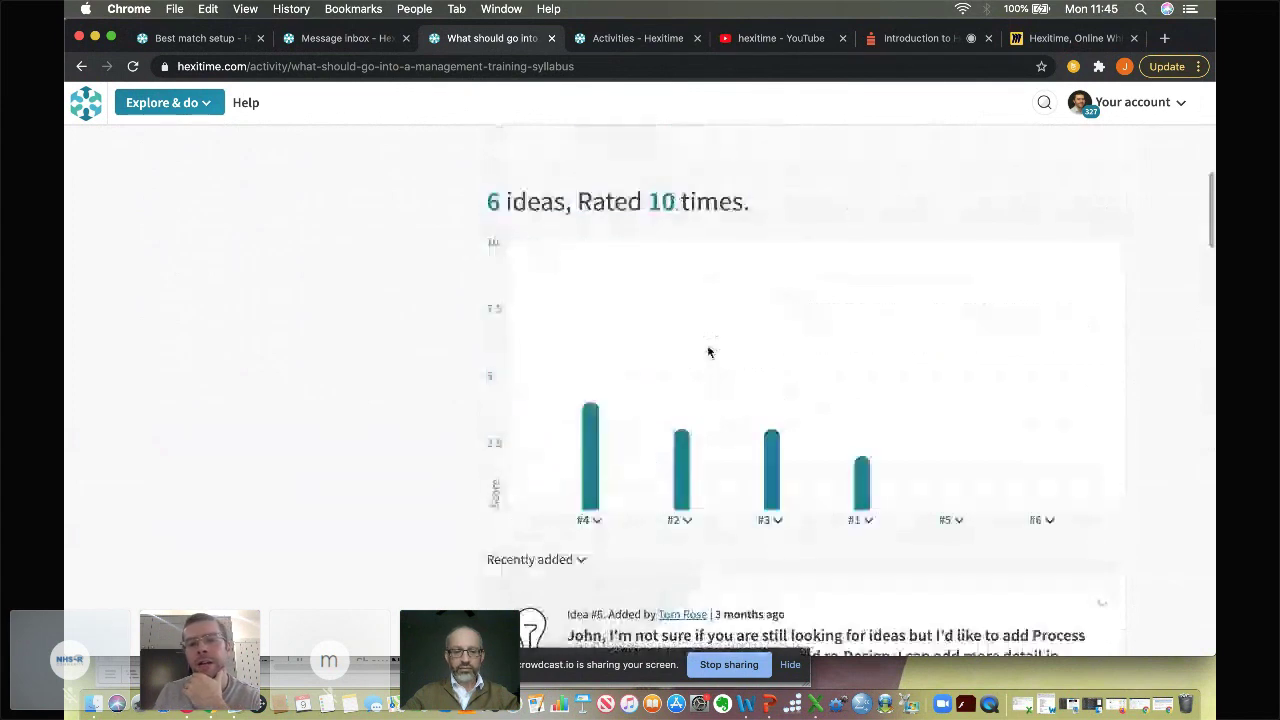
scroll(707, 344, up, 3)
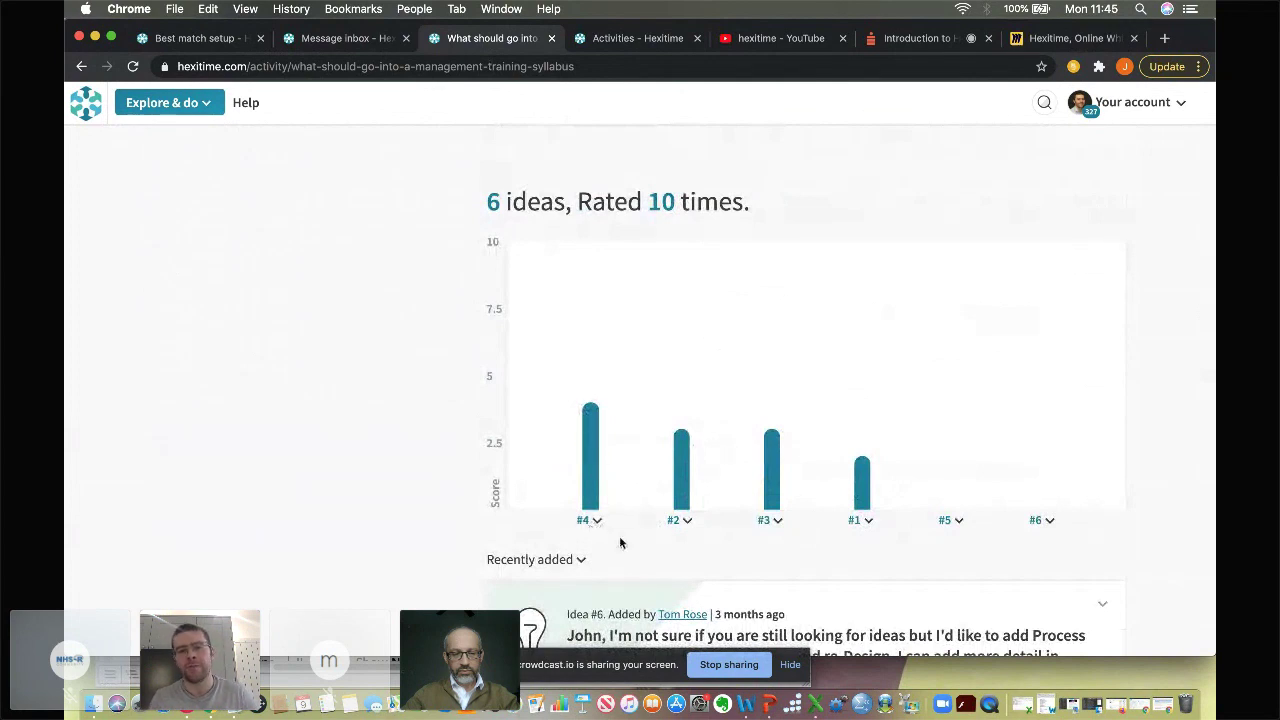
scroll(620, 542, down, 2)
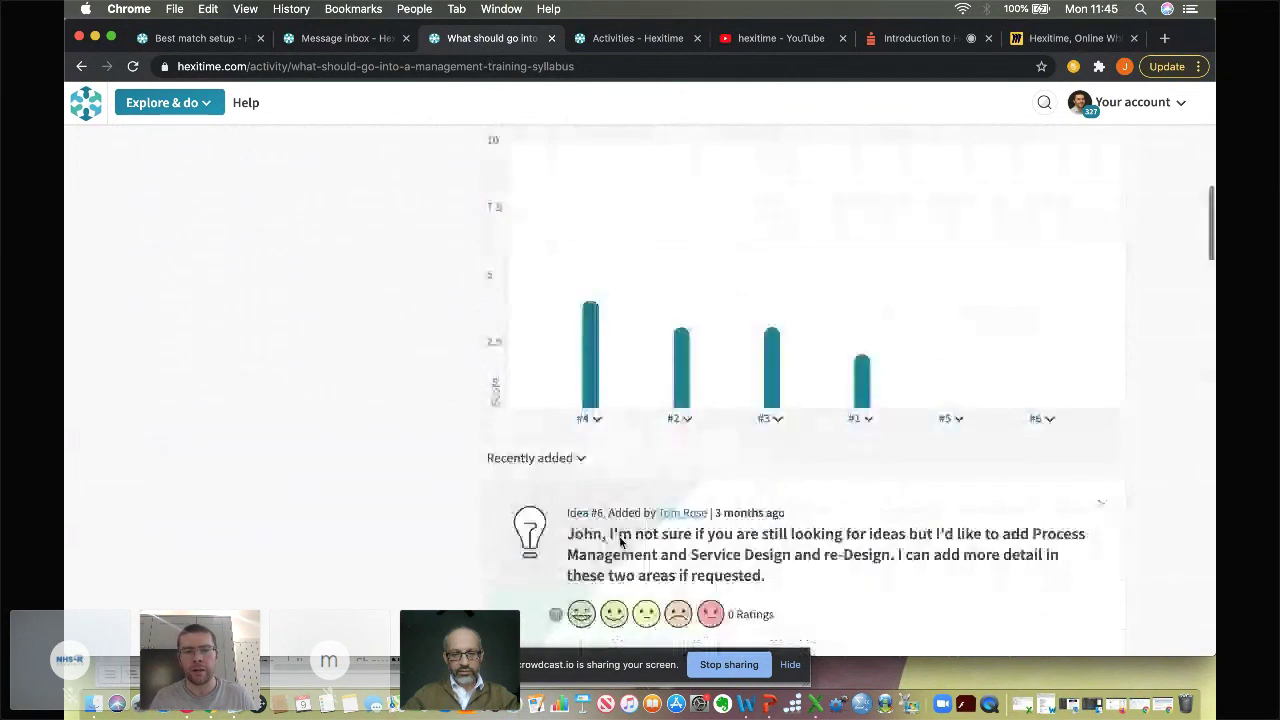
scroll(620, 542, down, 5)
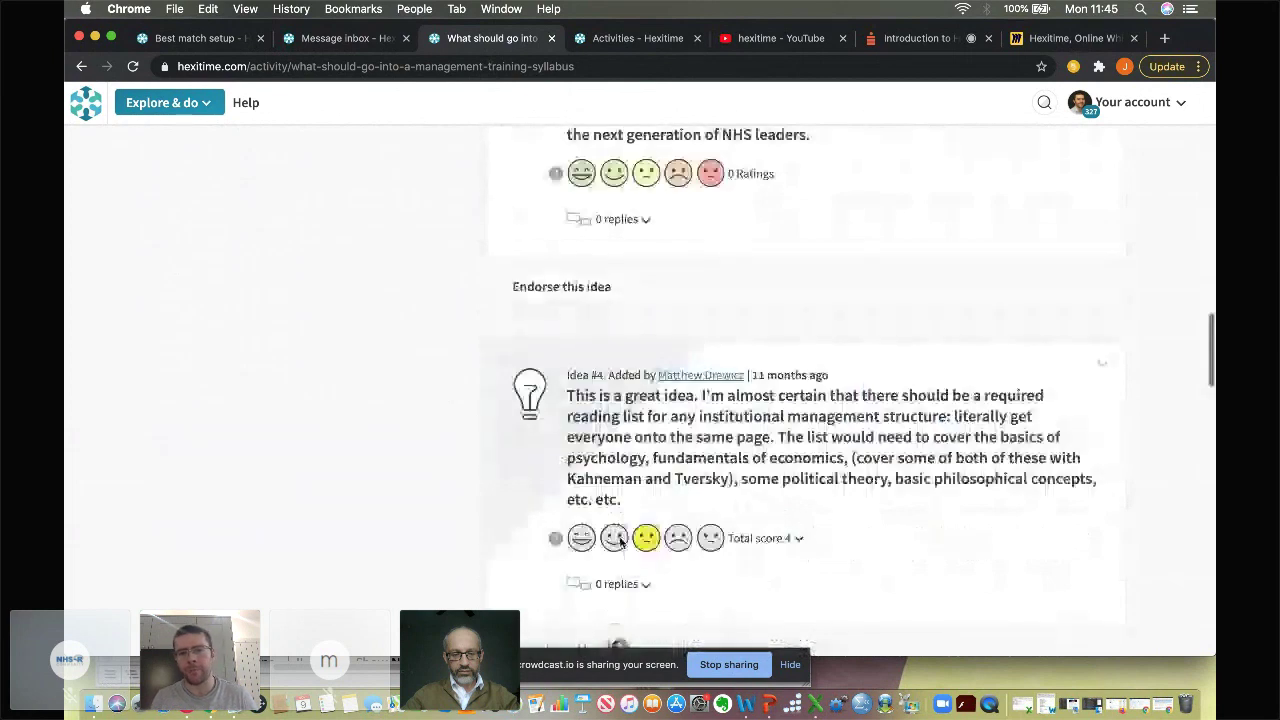
scroll(832, 446, down, 1)
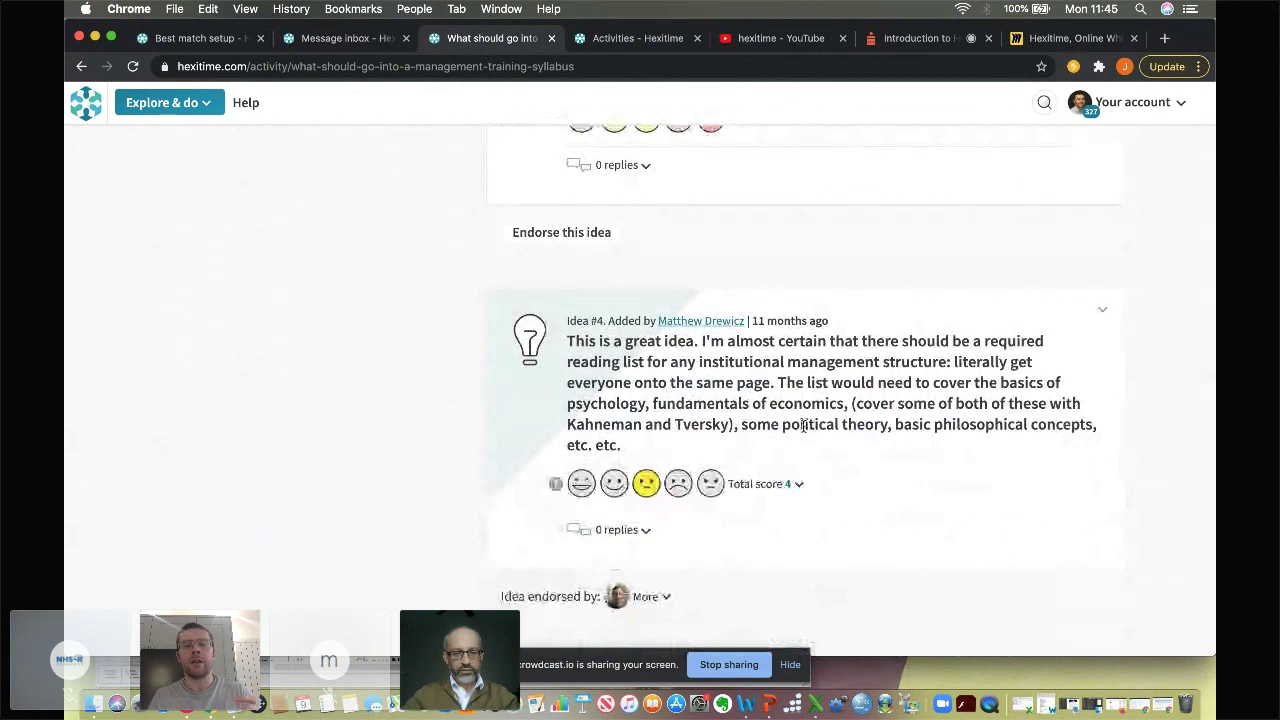
scroll(803, 425, up, 2)
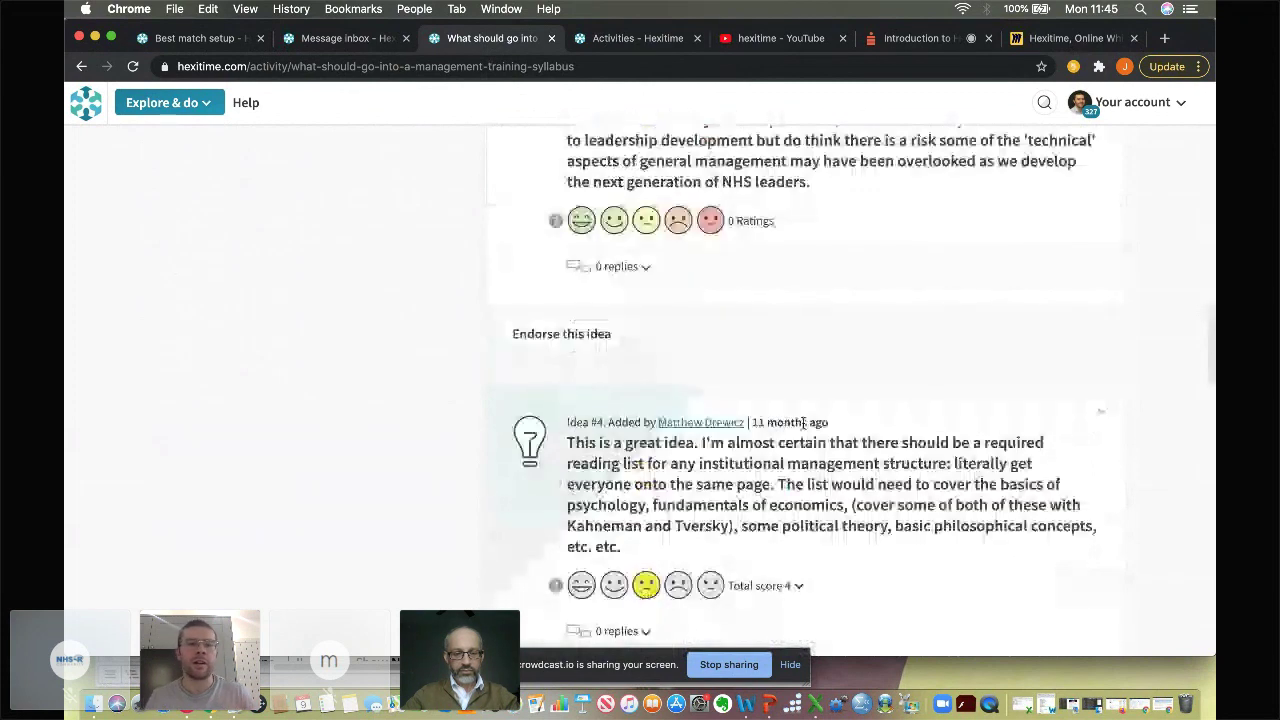
scroll(803, 425, up, 10)
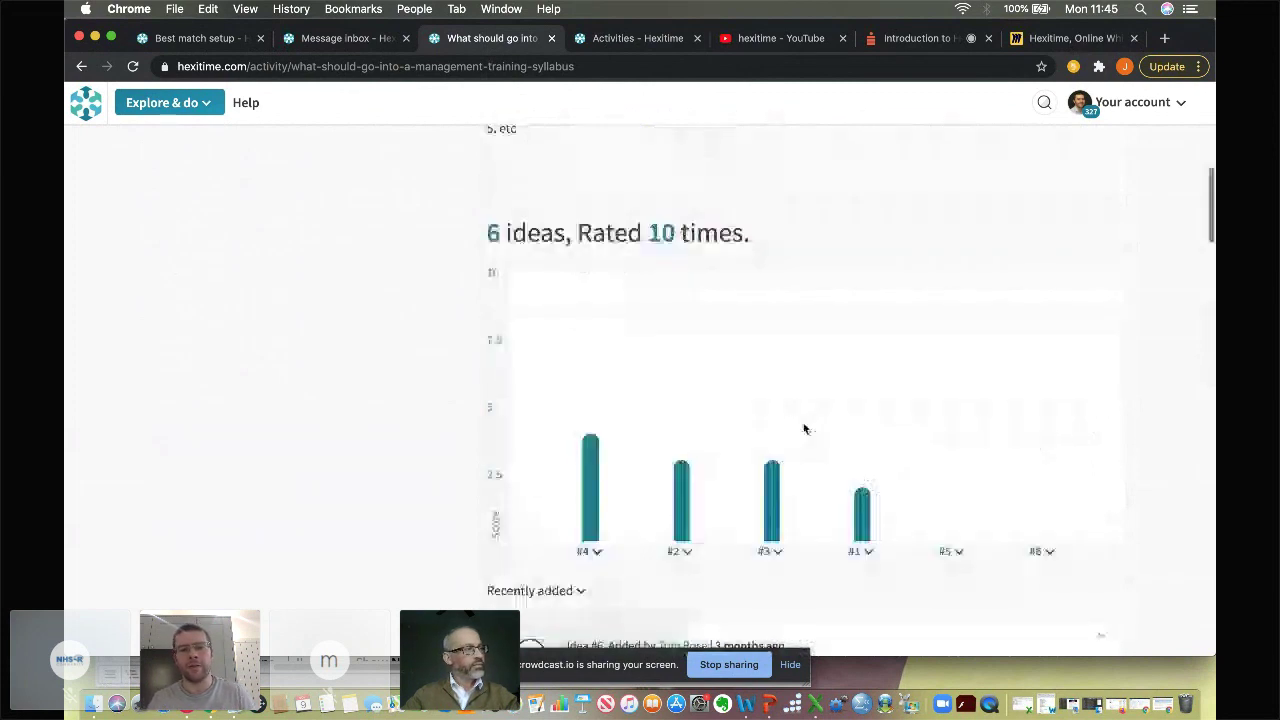
scroll(805, 429, up, 2)
scroll(804, 429, up, 10)
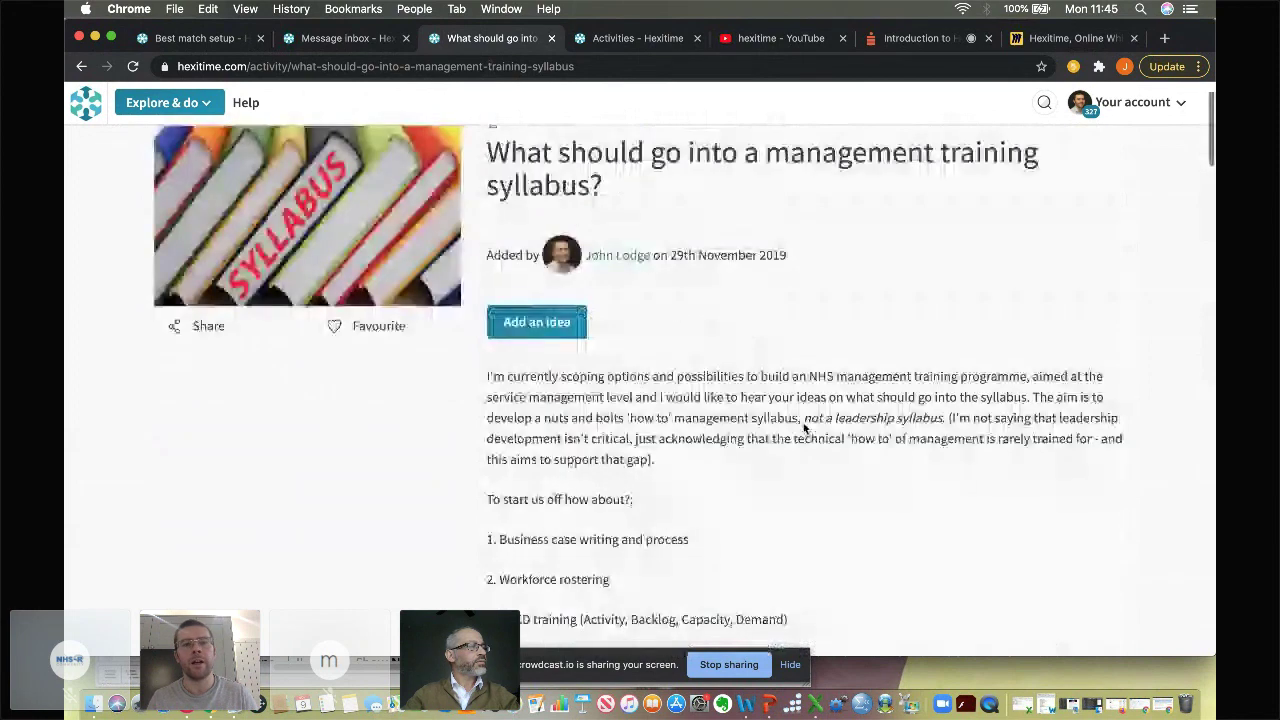
scroll(808, 428, up, 1)
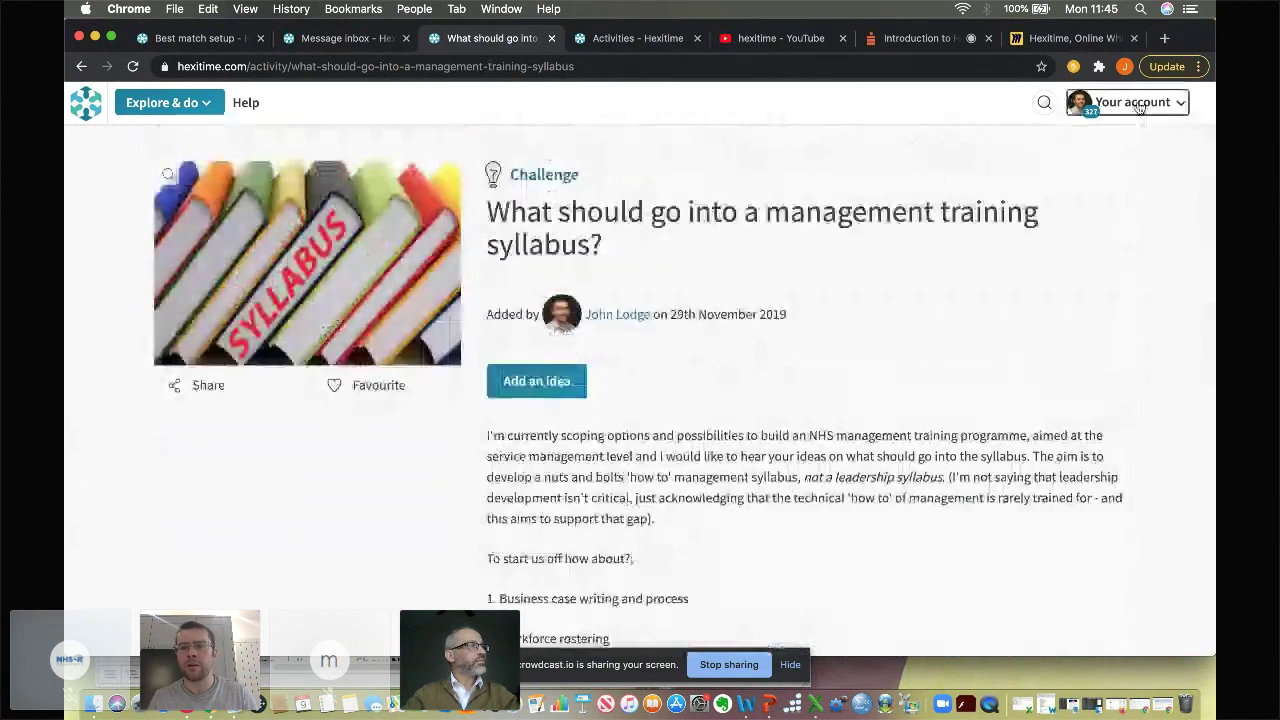
Bring up the account options, then switch back to the first browser tab with the Add an offer form.
click(1134, 103)
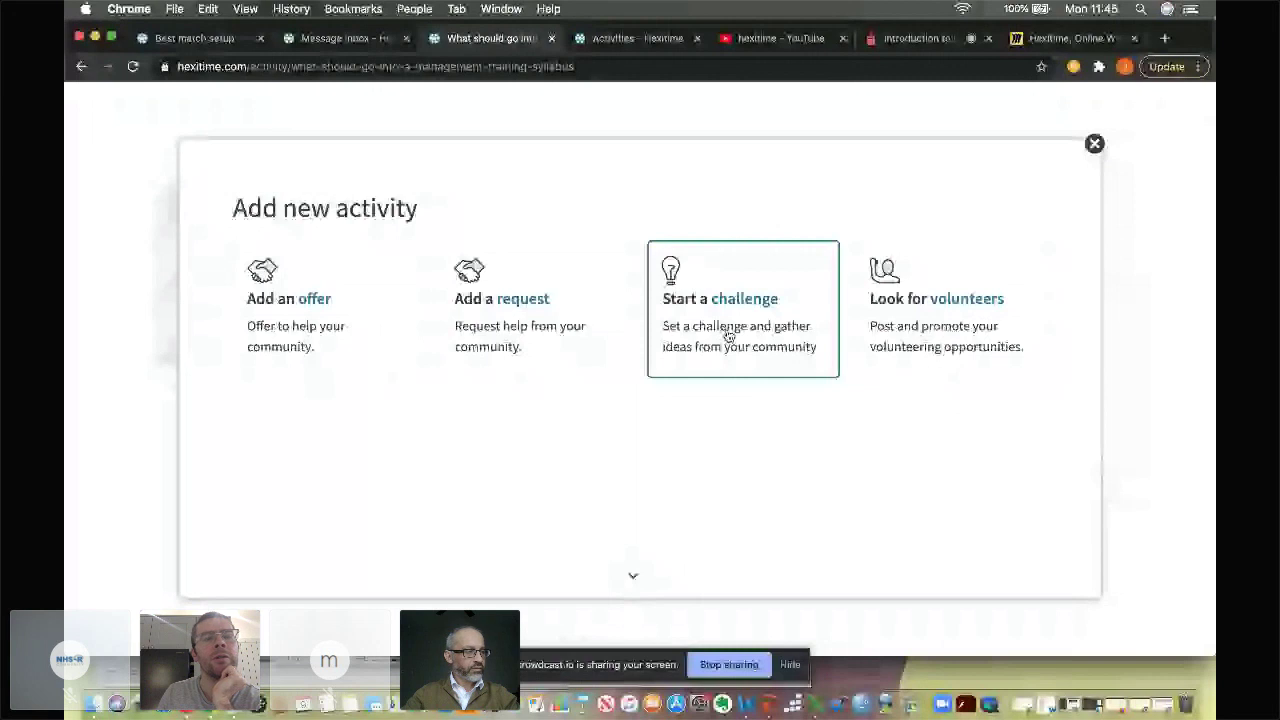
key(super+1)
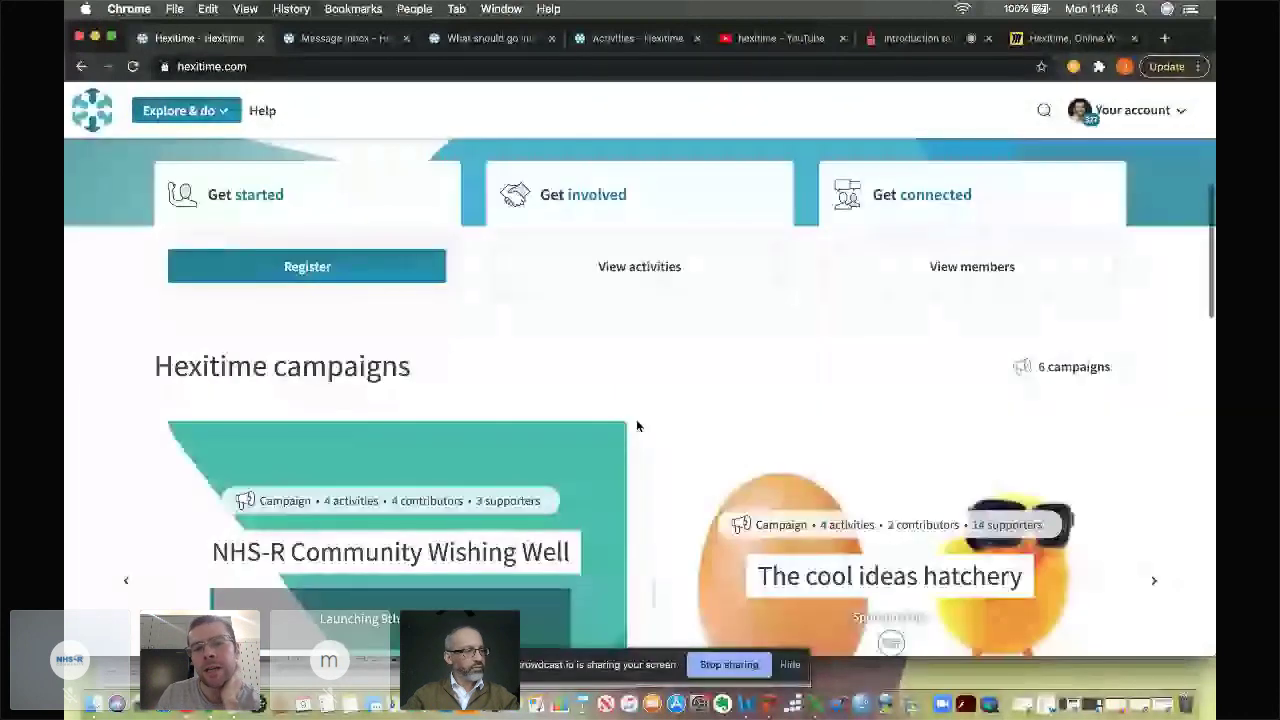
Open the NHS-R Community Wishing Well campaign and scroll through its About text and activity cards.
scroll(645, 425, down, 4)
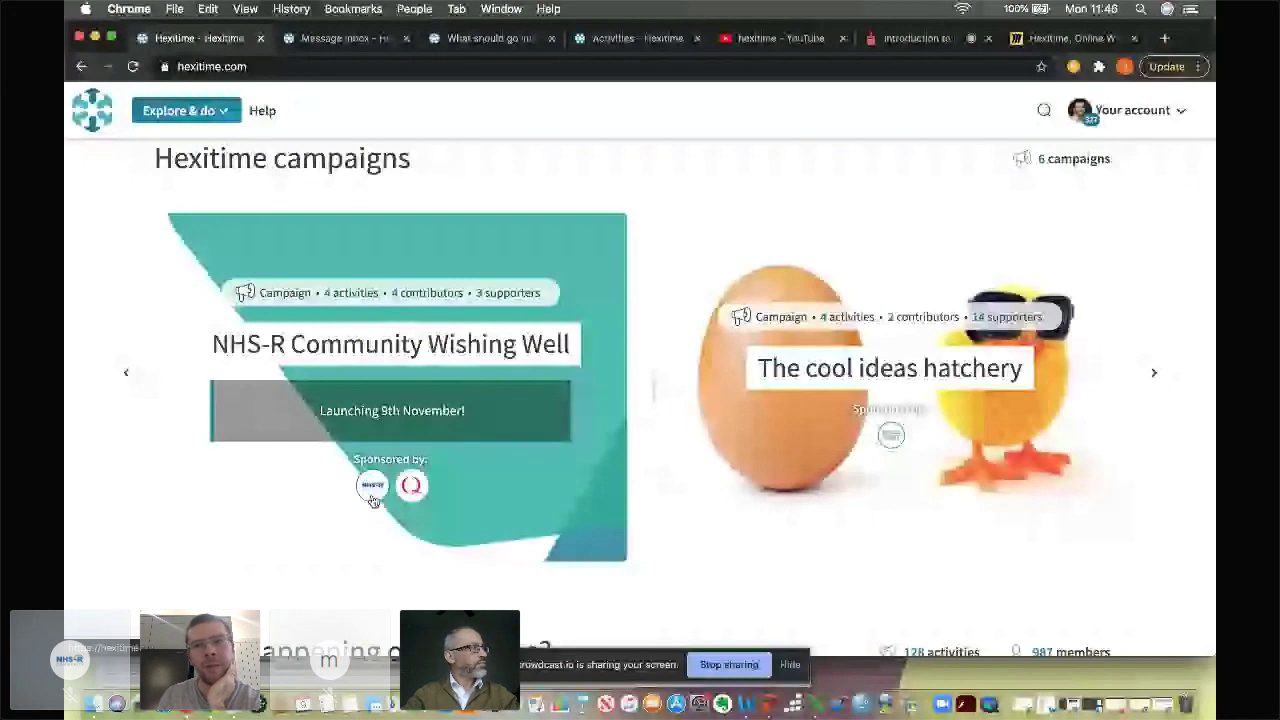
click(485, 468)
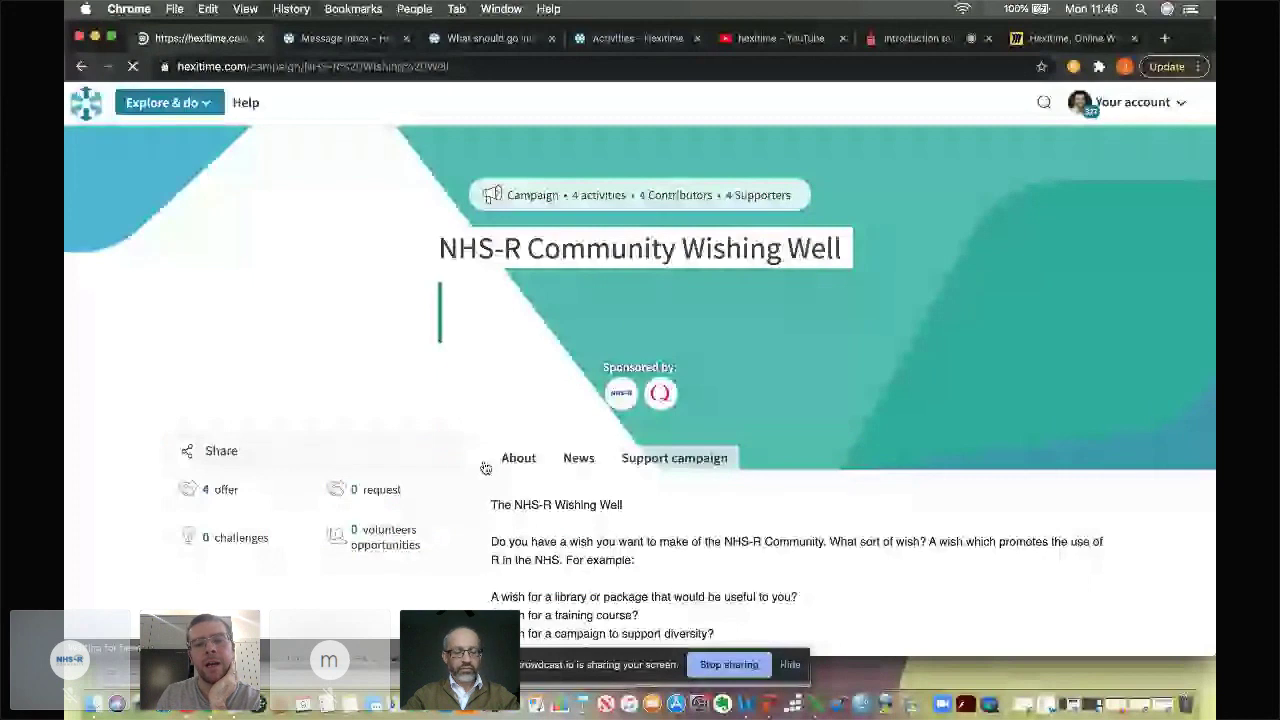
scroll(717, 521, down, 2)
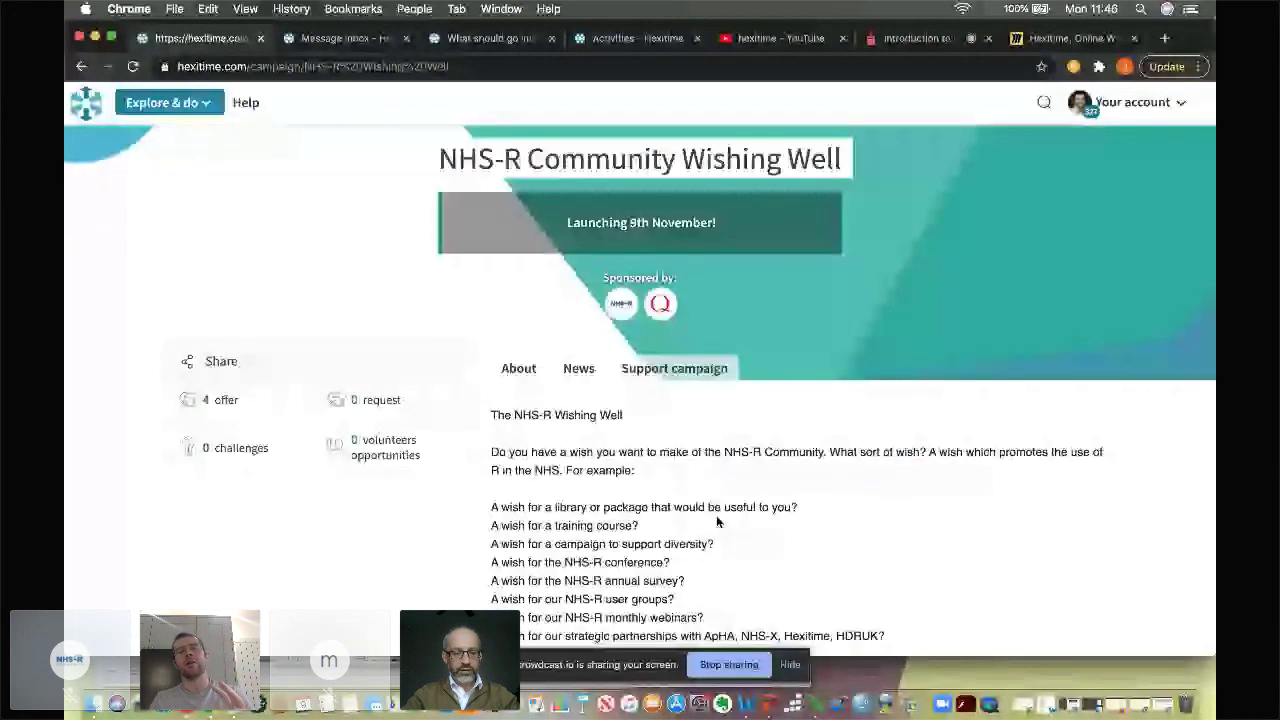
scroll(717, 521, down, 1)
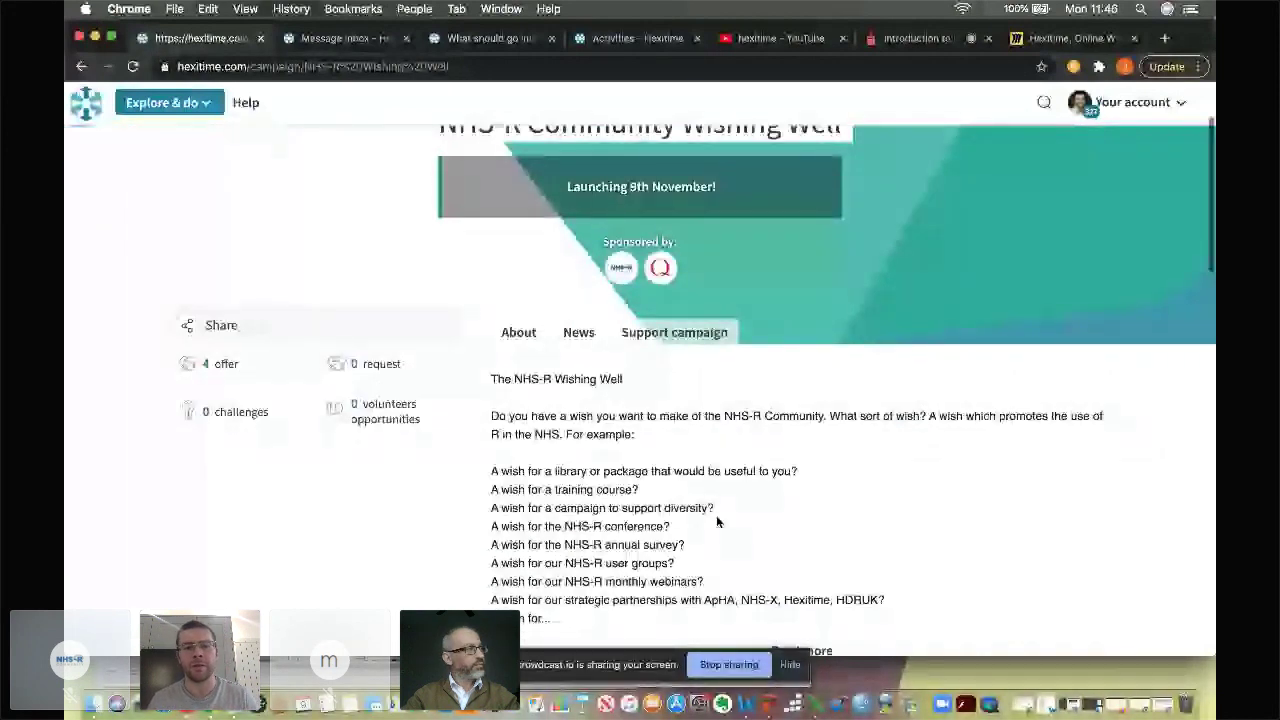
scroll(716, 520, down, 1)
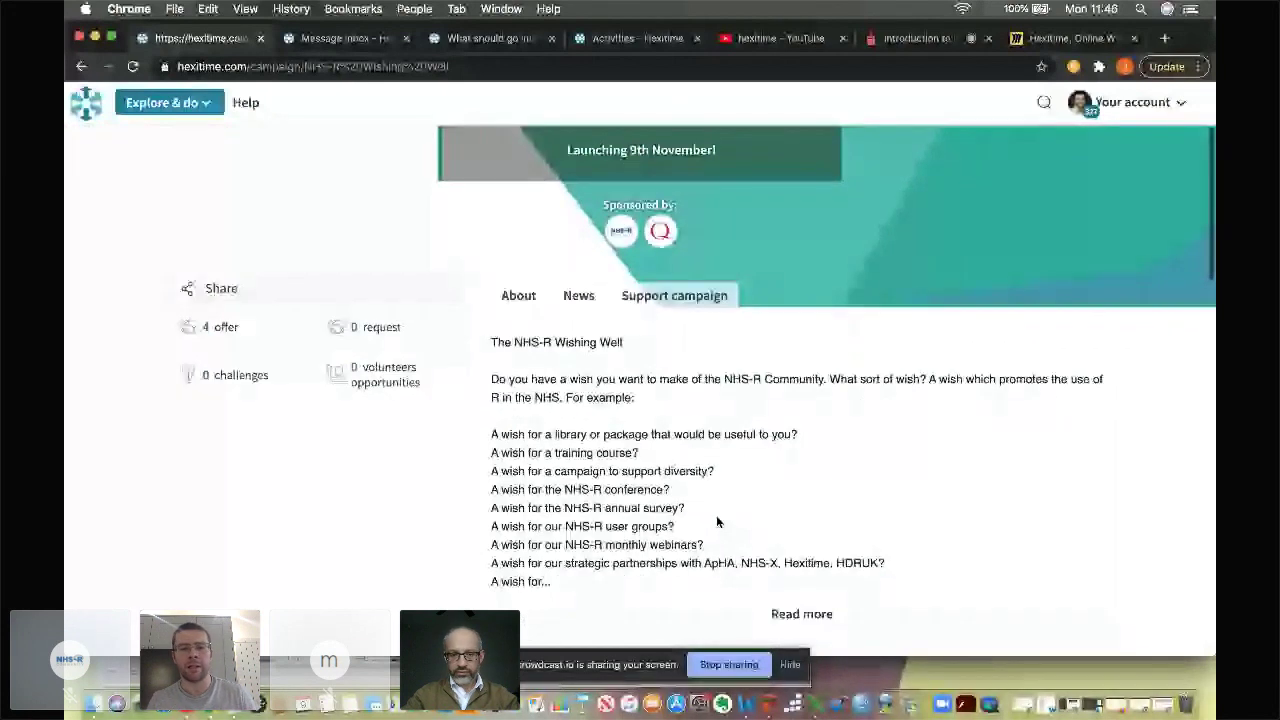
scroll(717, 521, down, 5)
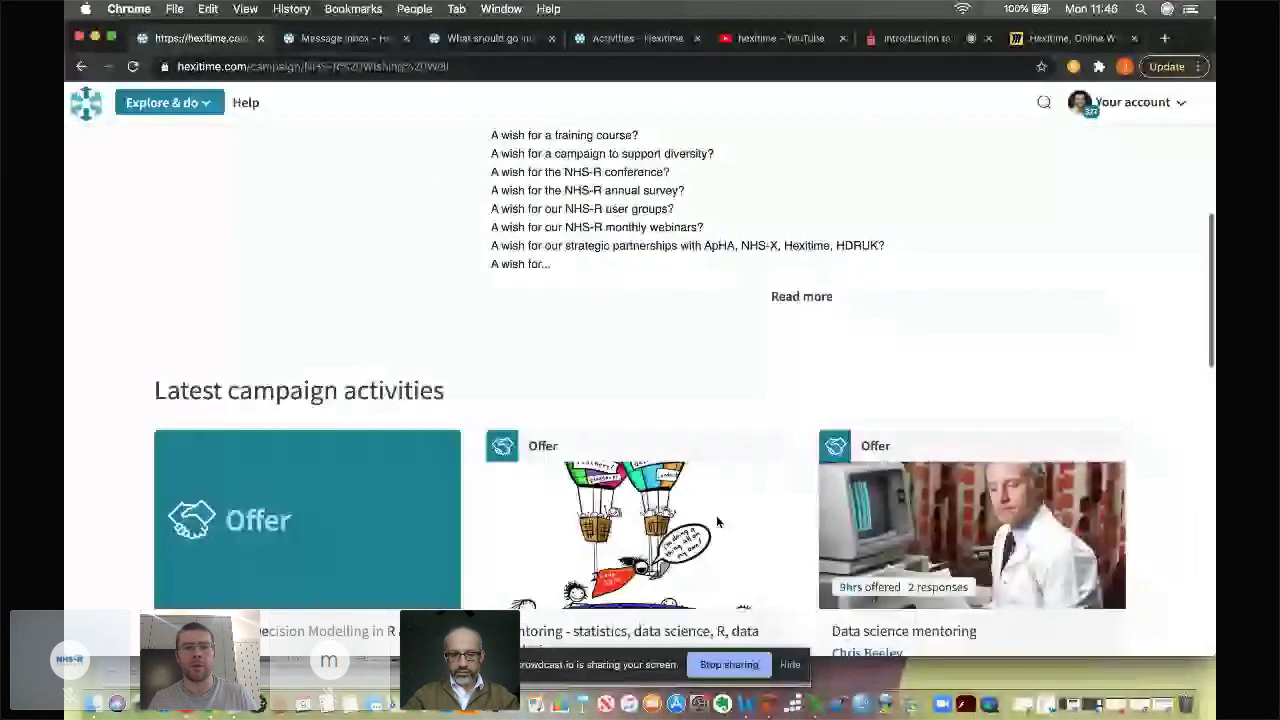
scroll(716, 520, down, 2)
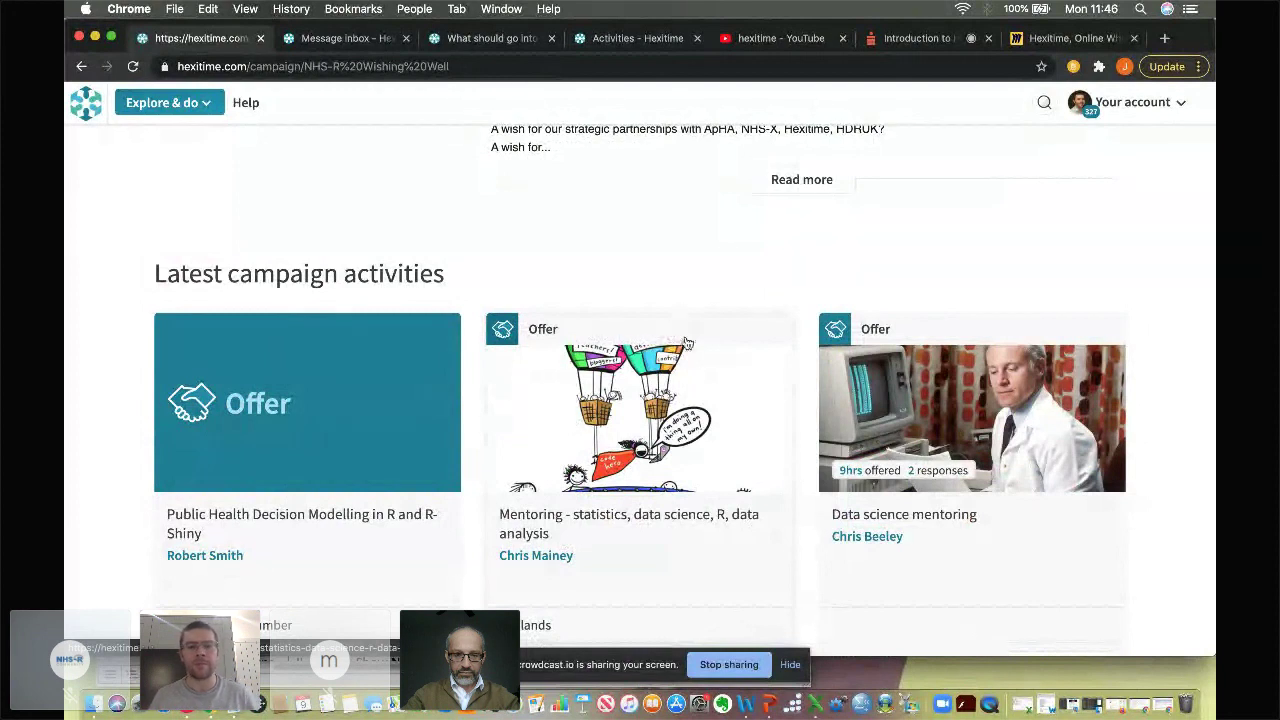
scroll(686, 355, down, 3)
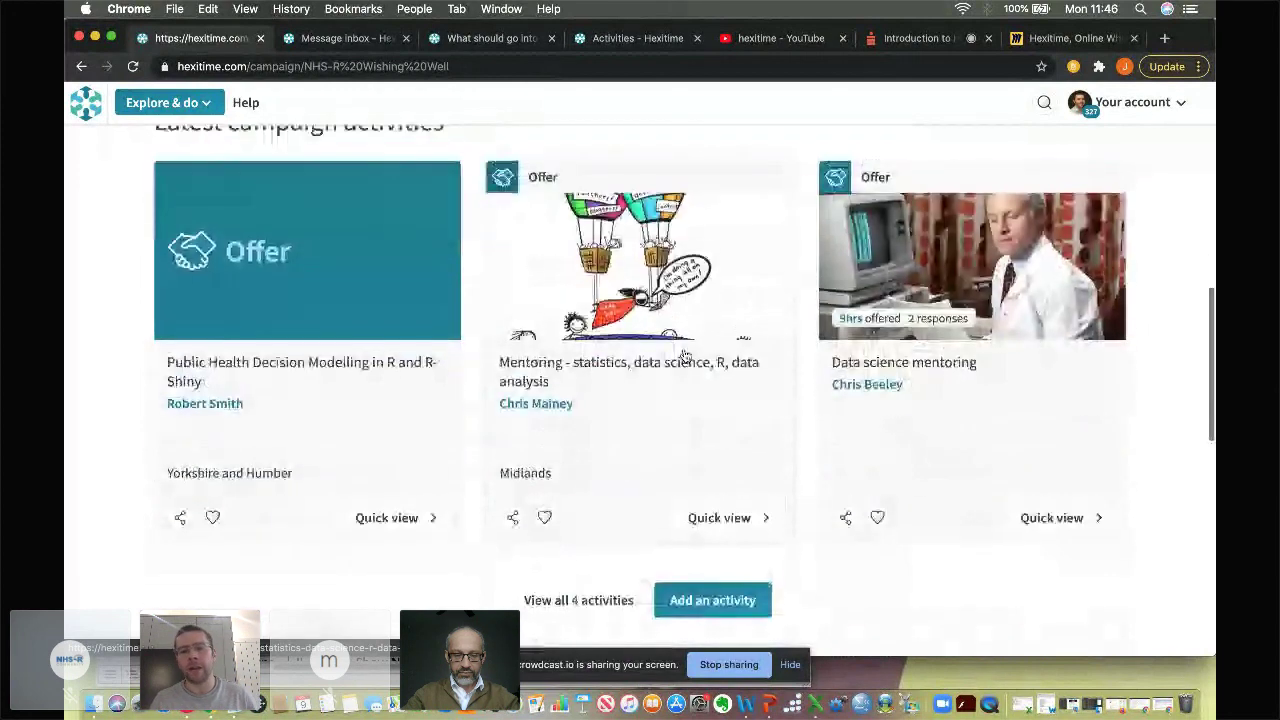
scroll(686, 355, up, 5)
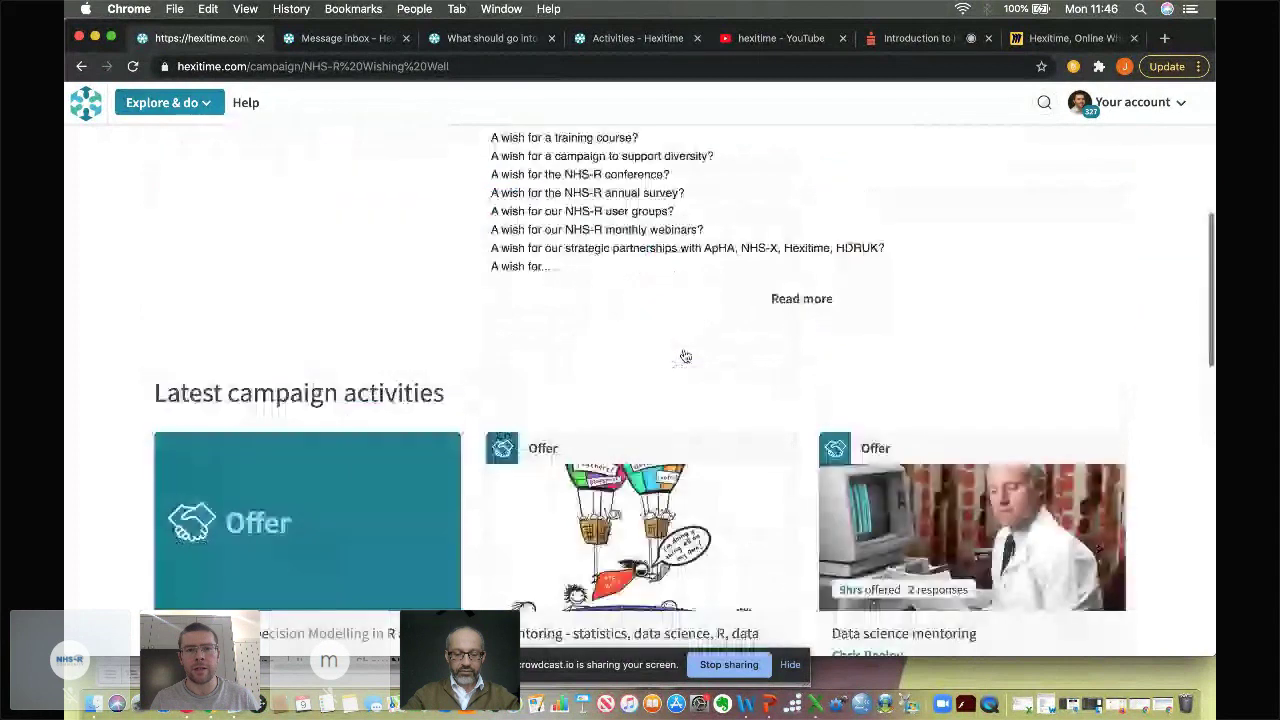
scroll(686, 355, up, 4)
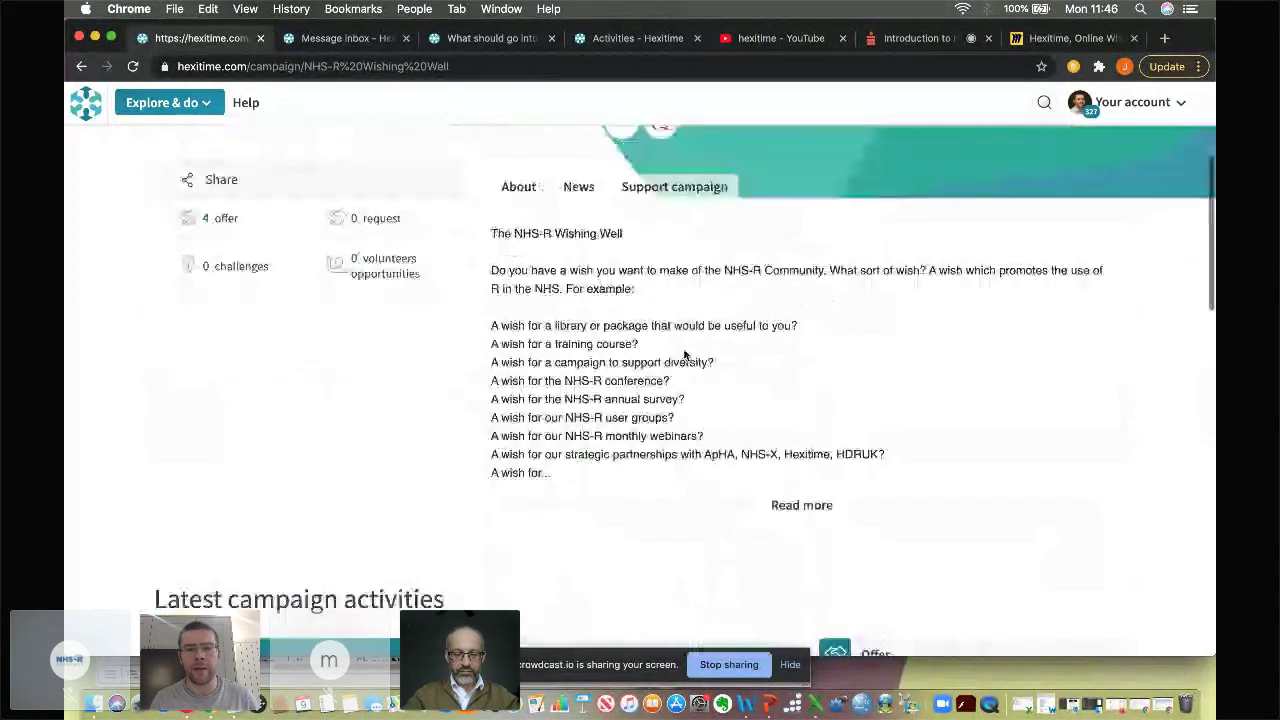
Expand the Wishing Well description with Read more and scroll through the wish instructions.
click(812, 505)
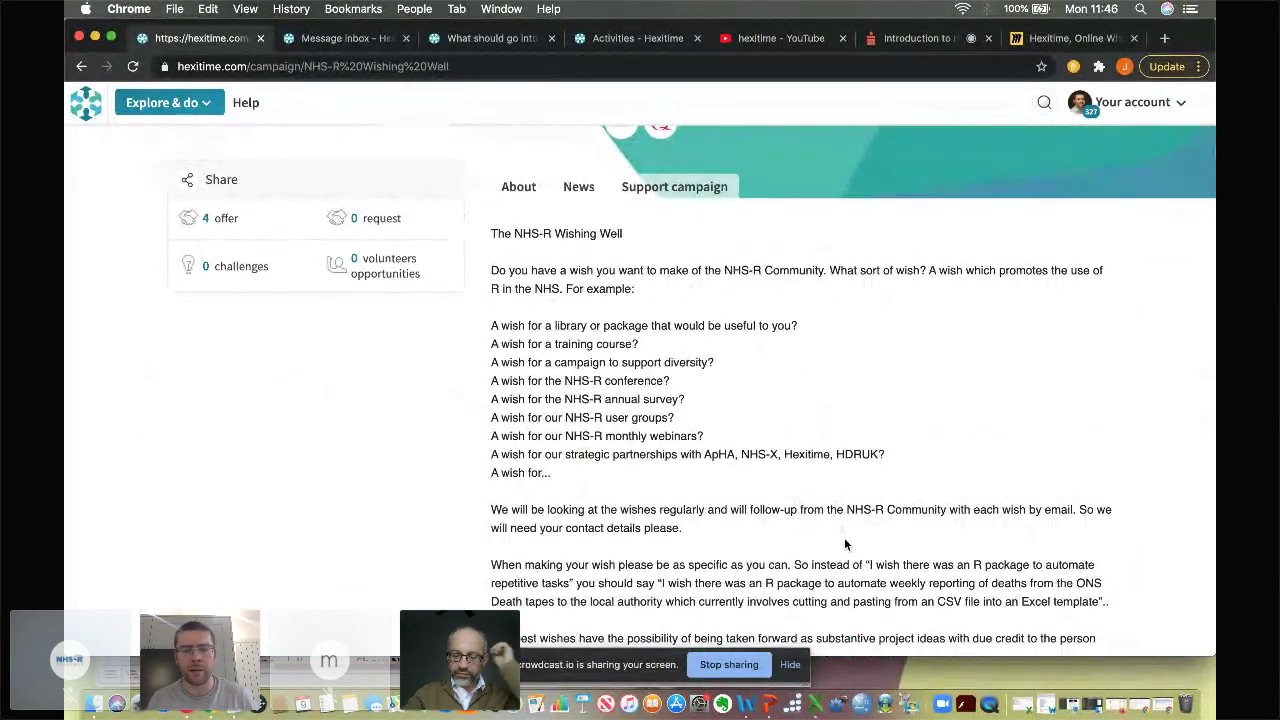
scroll(845, 544, down, 1)
scroll(845, 544, down, 3)
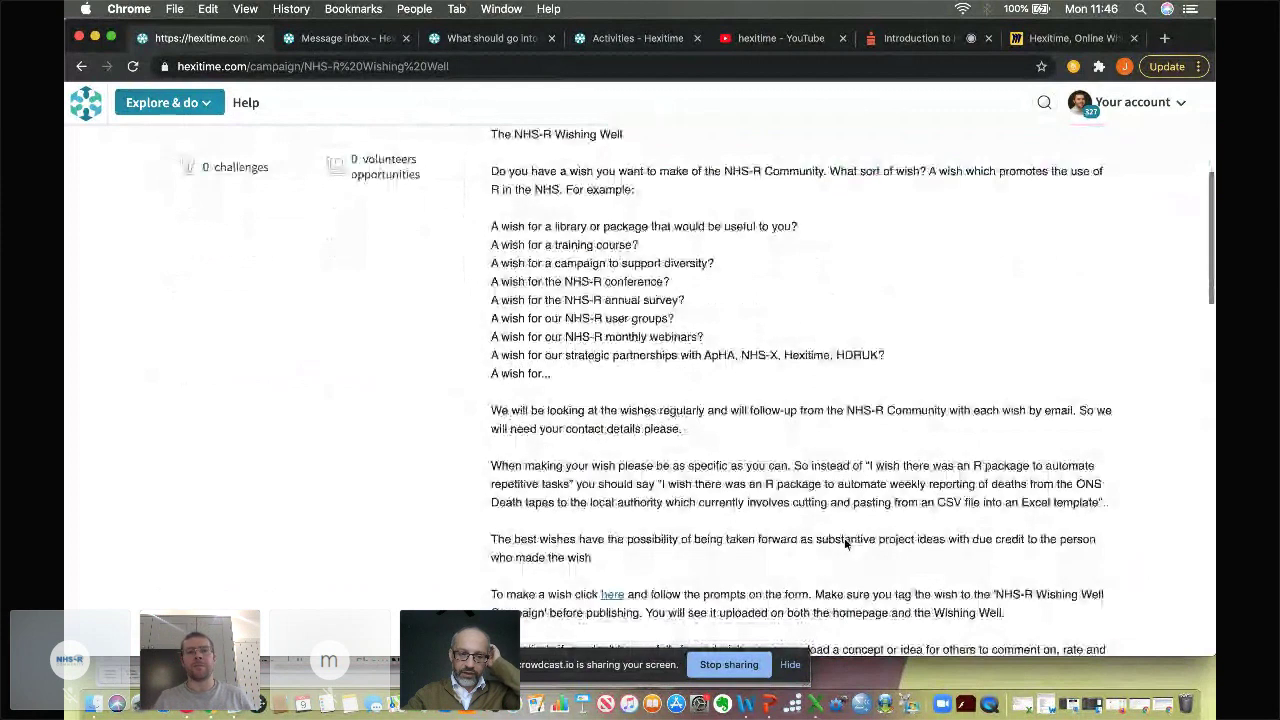
scroll(845, 544, up, 2)
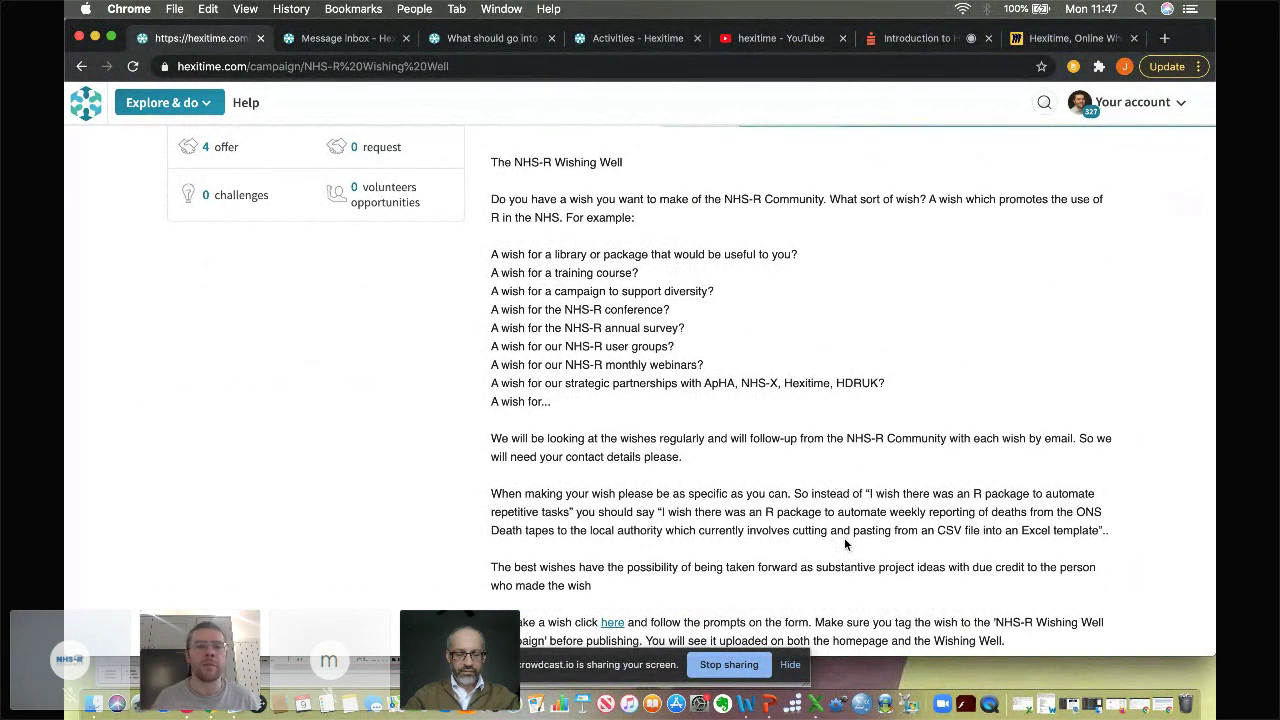
scroll(844, 540, down, 3)
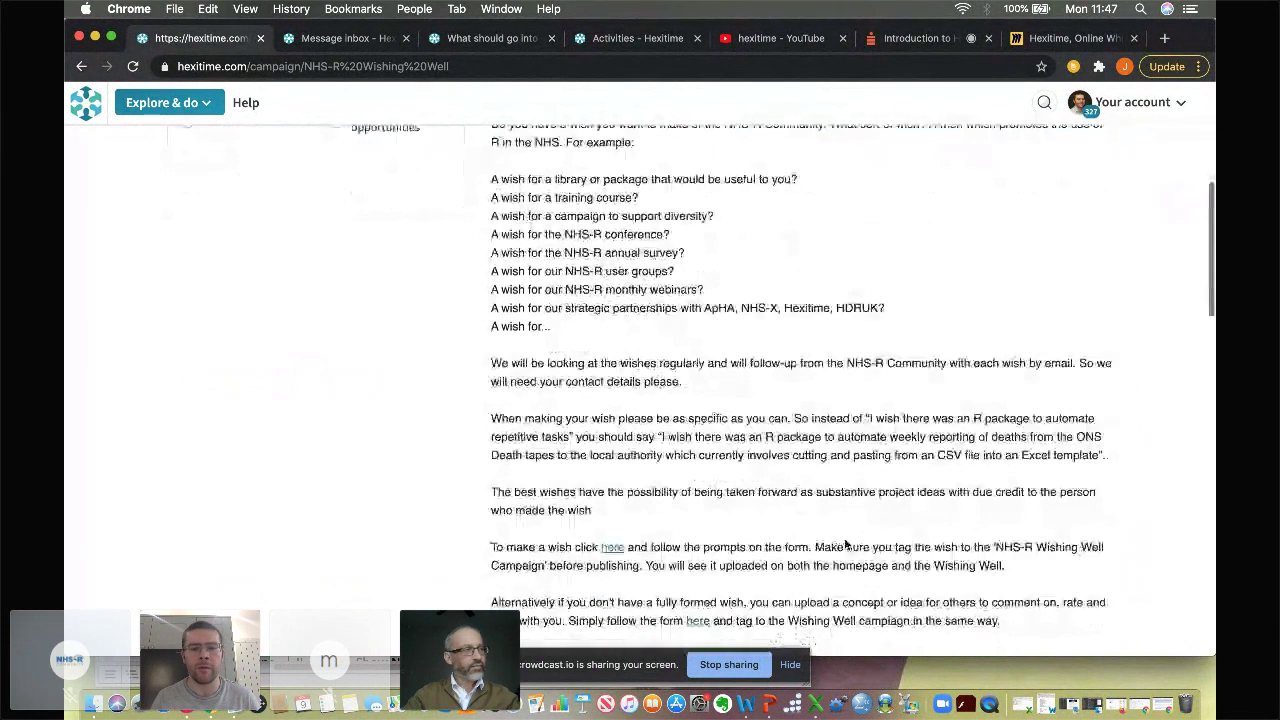
Open and close the Your account menu, then scroll further down the description.
click(1110, 102)
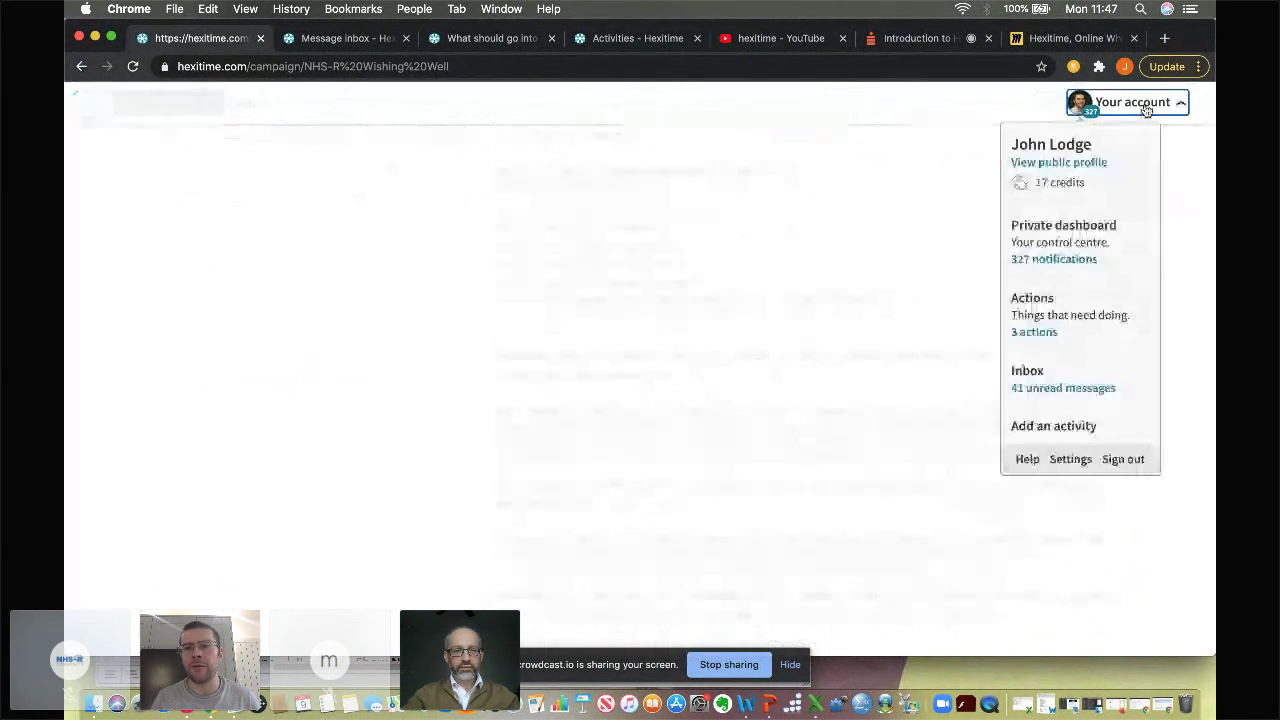
click(947, 484)
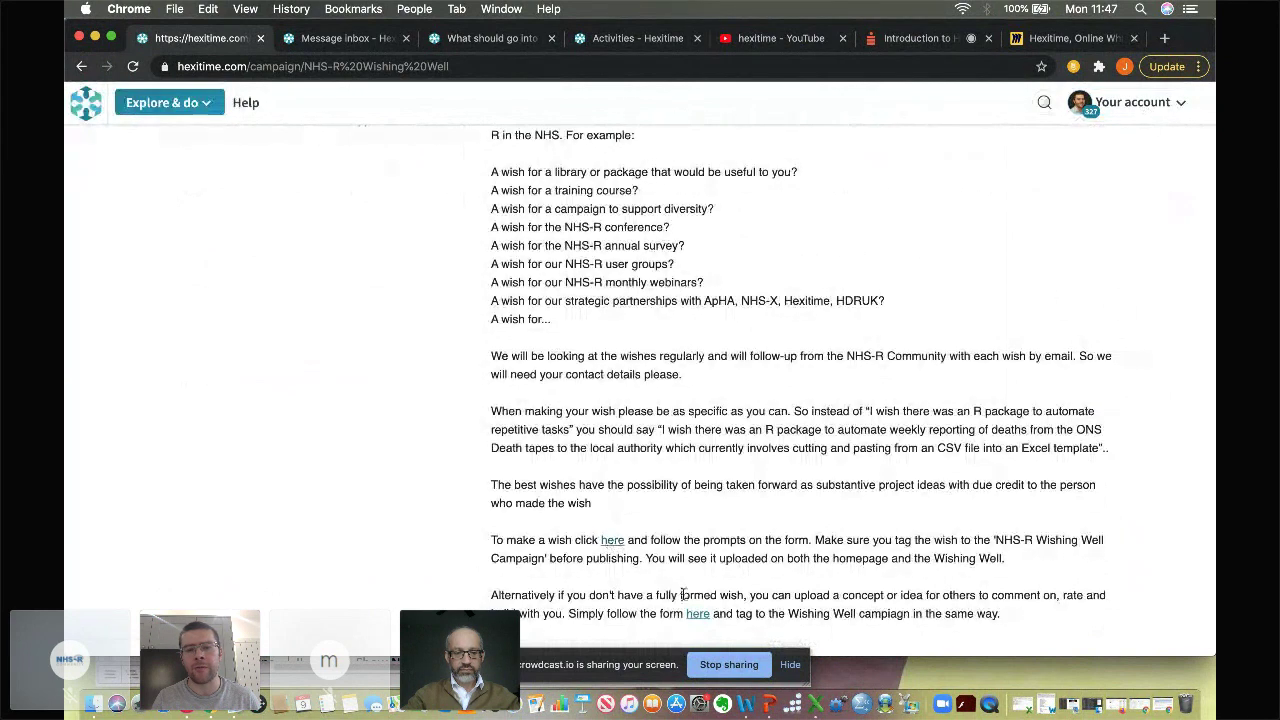
scroll(640, 520, down, 2)
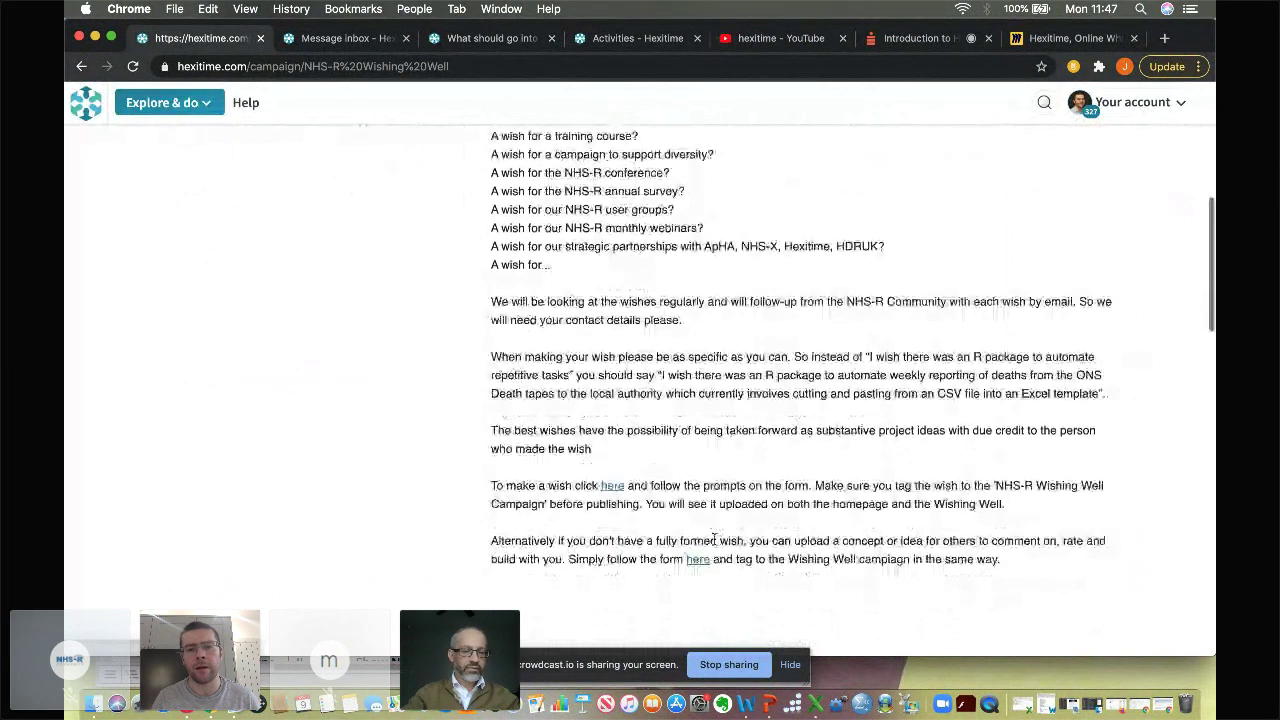
Follow the 'To make a wish click here' link to the Add a request form and scroll it.
click(613, 468)
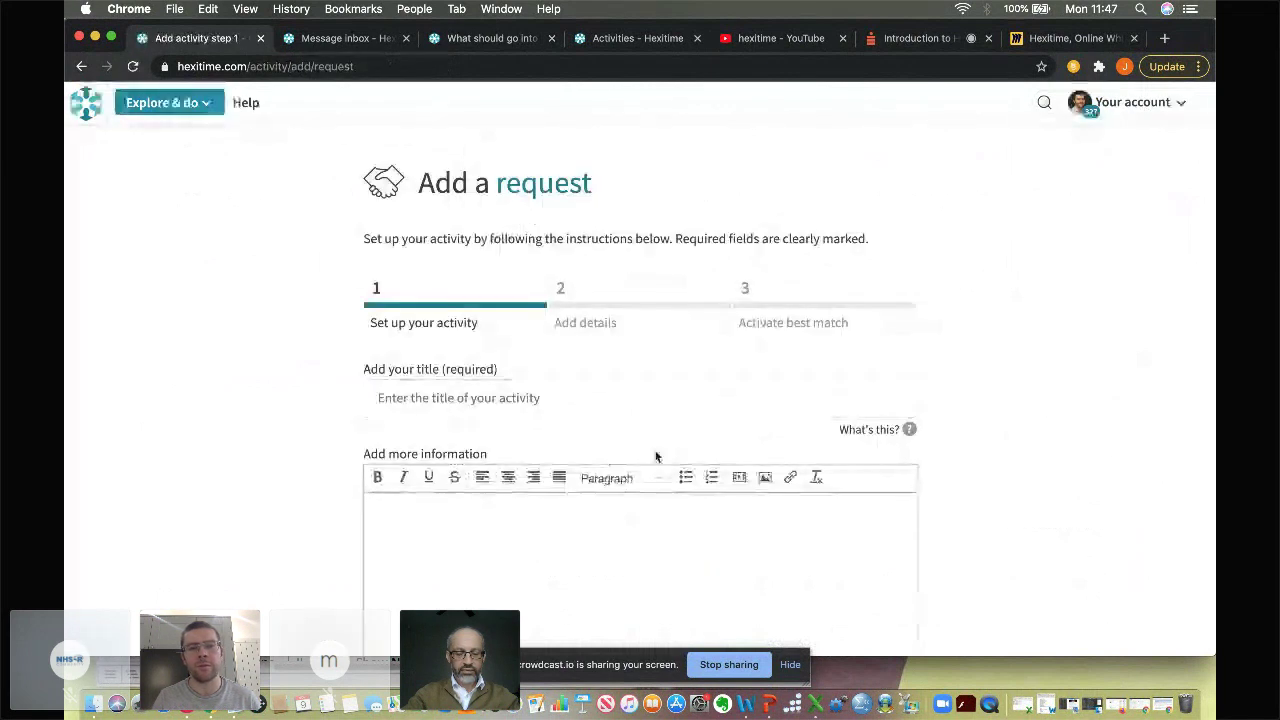
scroll(660, 465, down, 3)
scroll(669, 476, down, 3)
scroll(669, 476, up, 5)
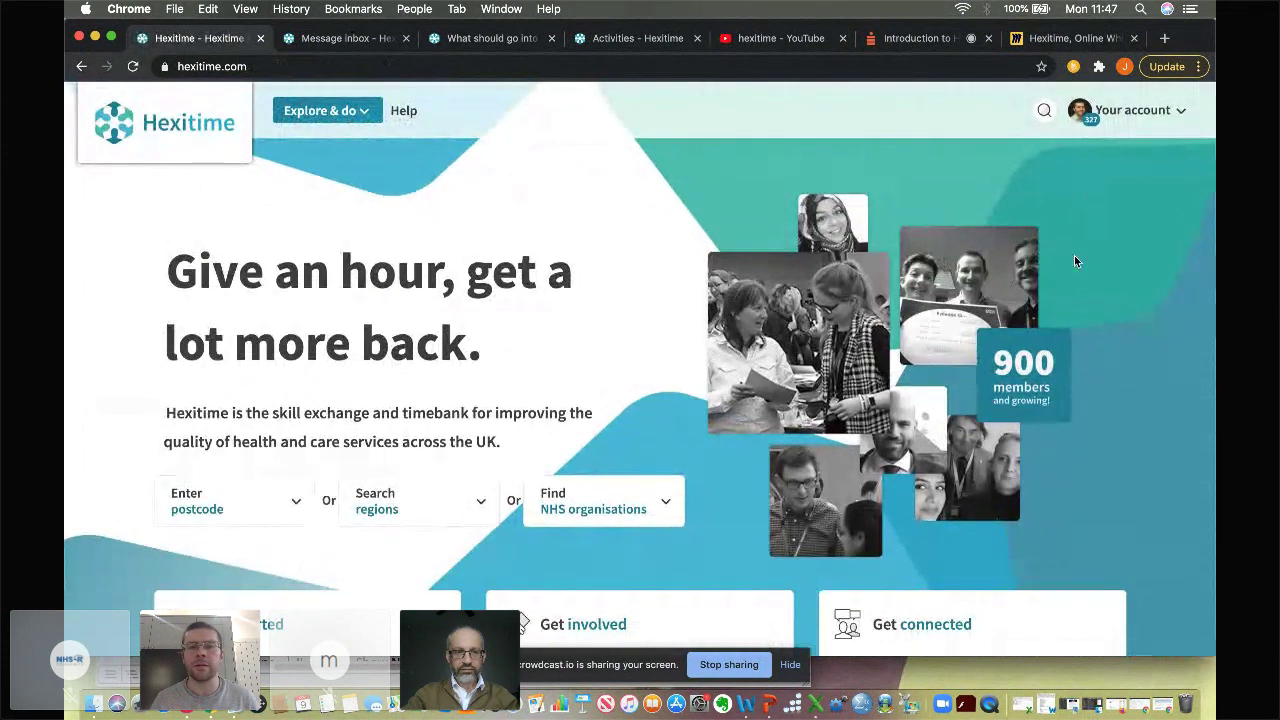
Go to the Private dashboard from Your account and expand Profile in the sidebar.
click(1153, 112)
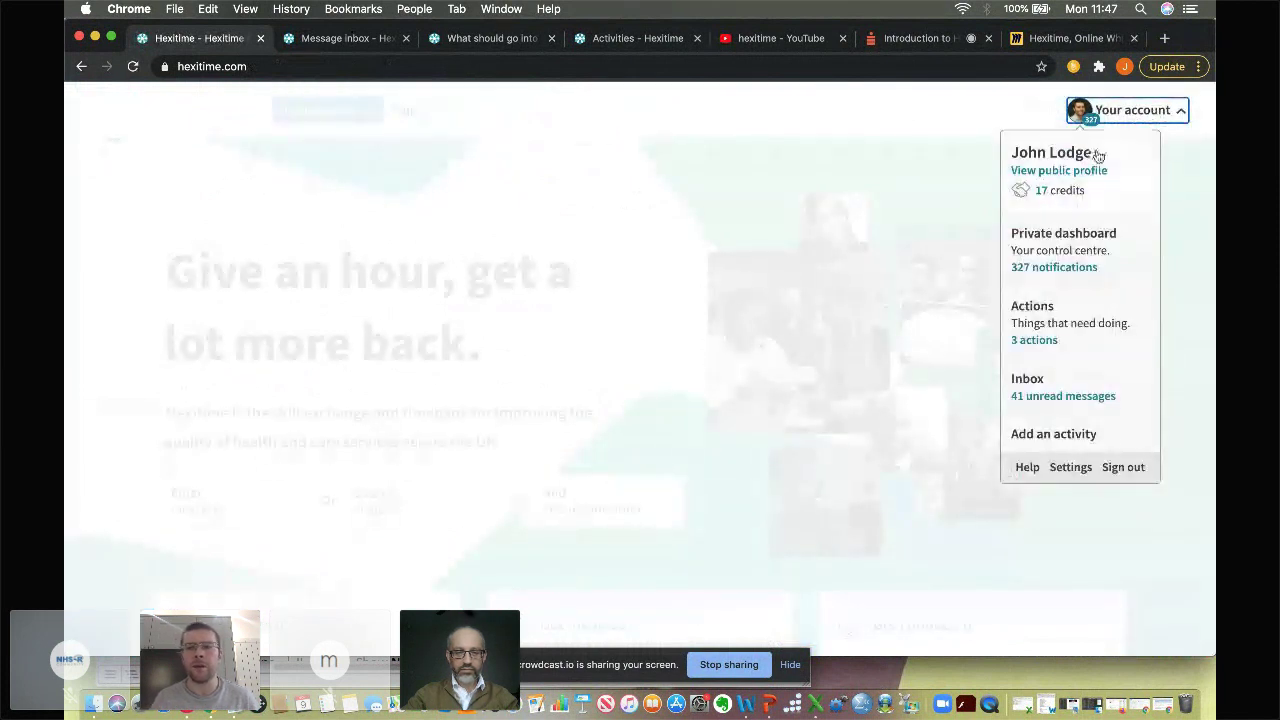
click(1065, 258)
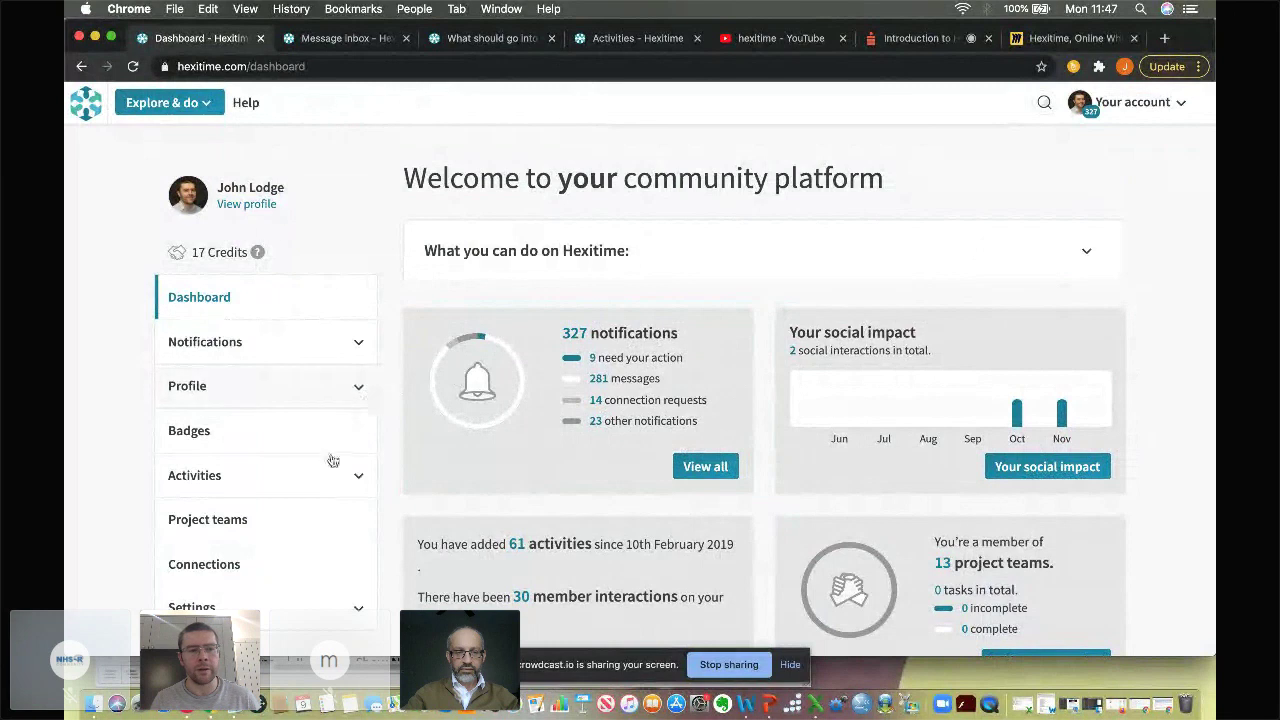
click(323, 388)
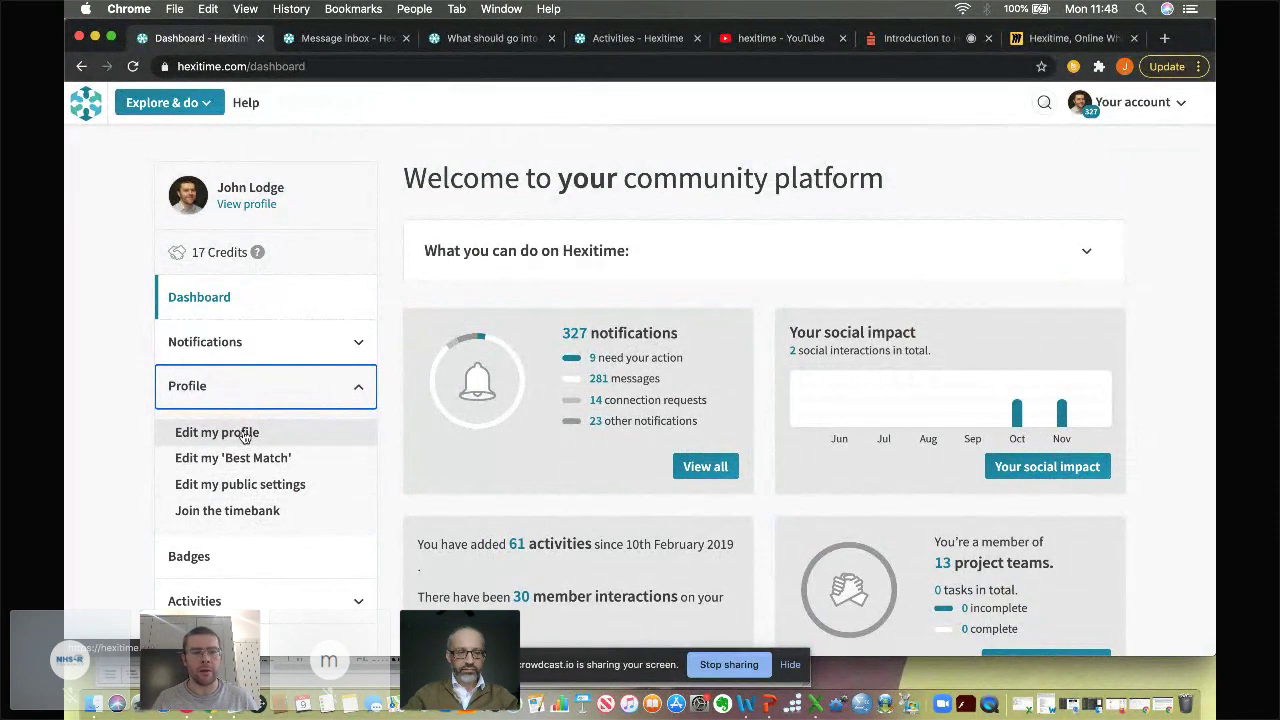
Open Edit my profile and scroll past the profile and cover images to the YouTube video field.
click(243, 436)
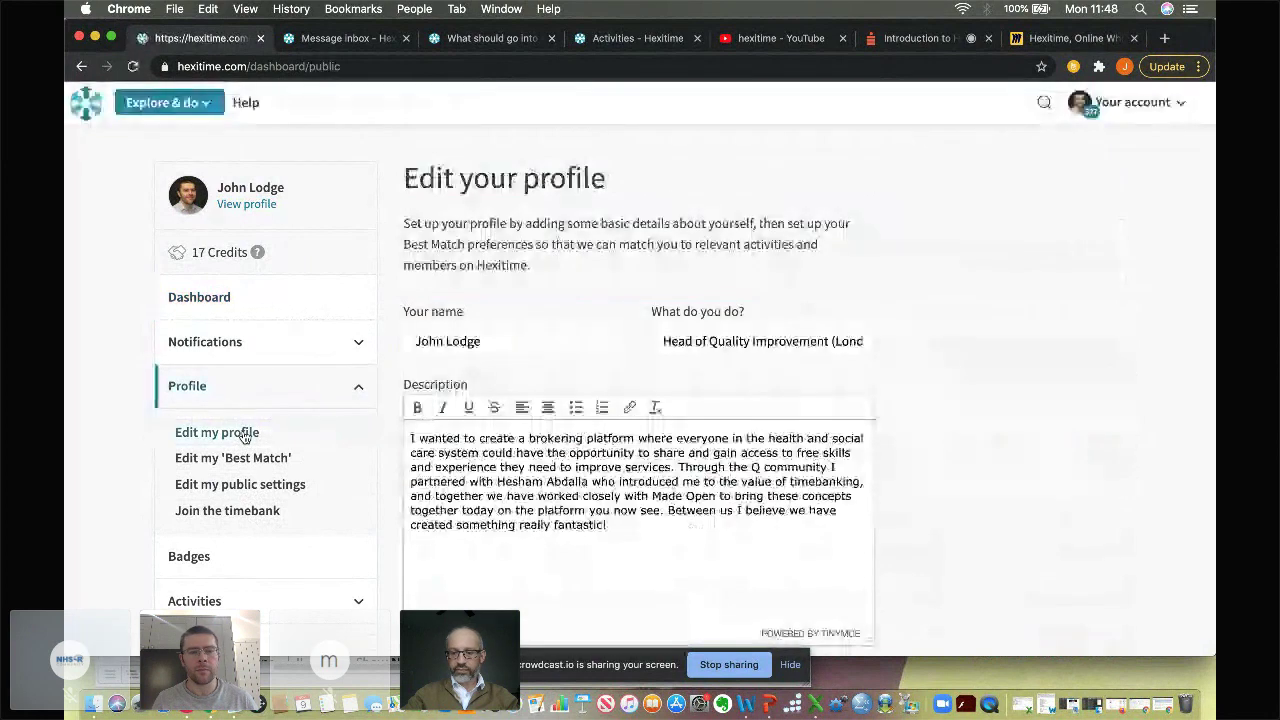
scroll(967, 453, down, 1)
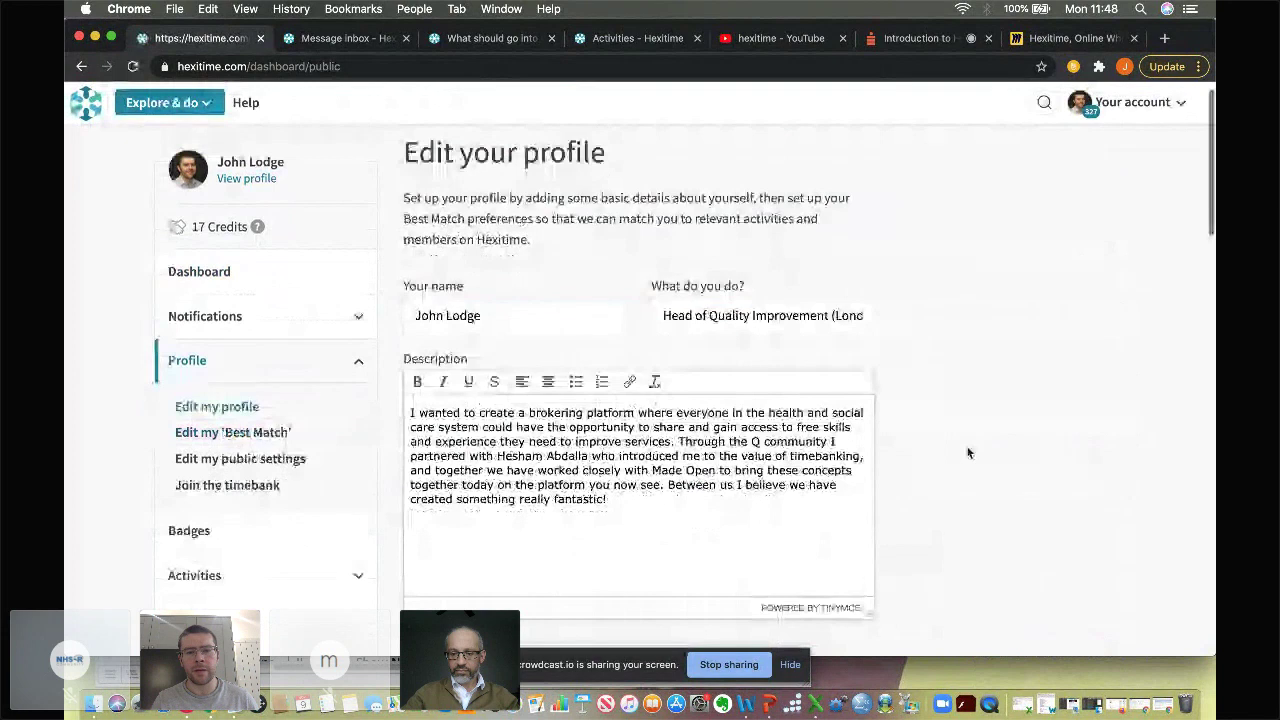
scroll(967, 453, down, 2)
scroll(967, 453, down, 6)
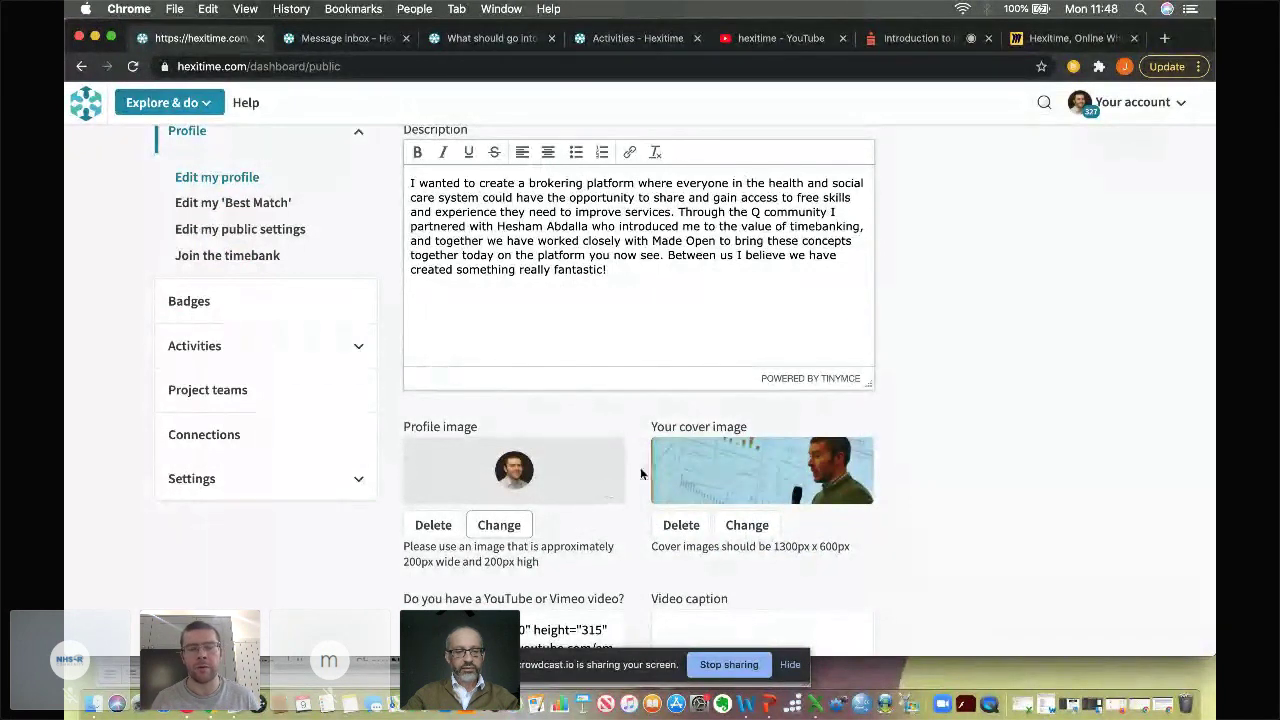
scroll(920, 477, up, 1)
scroll(920, 477, up, 2)
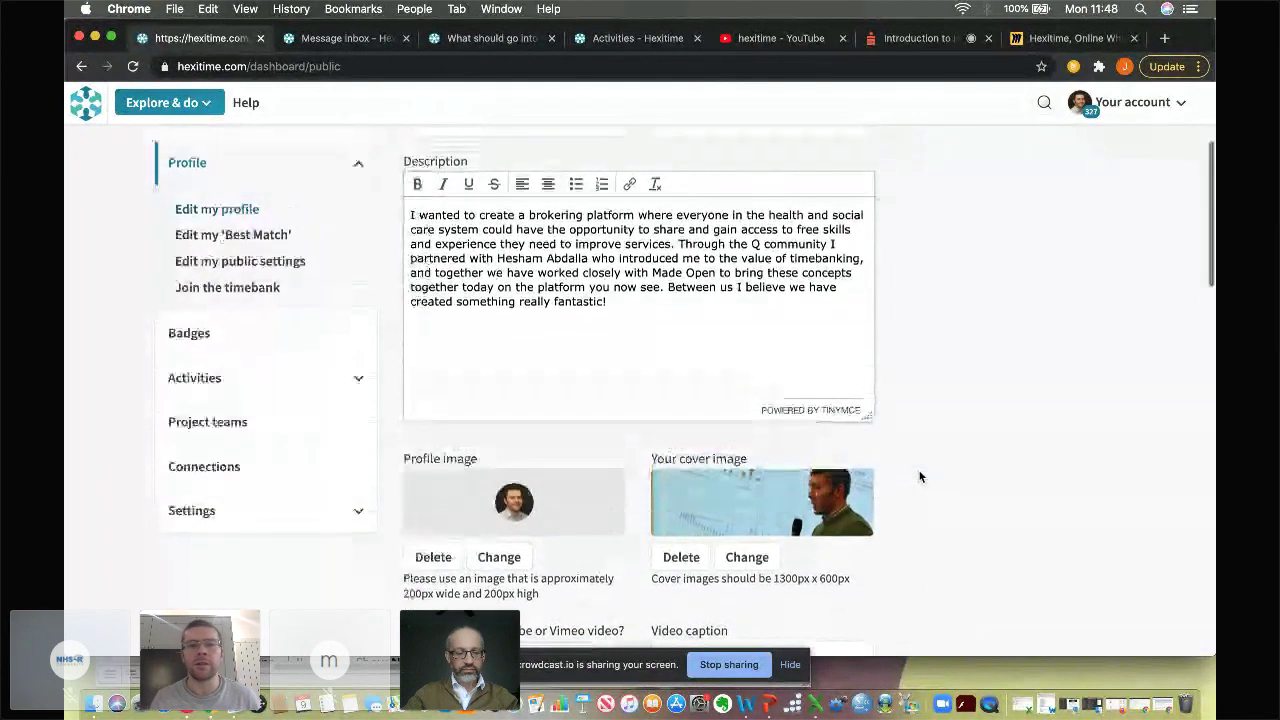
scroll(920, 477, down, 5)
scroll(910, 470, down, 3)
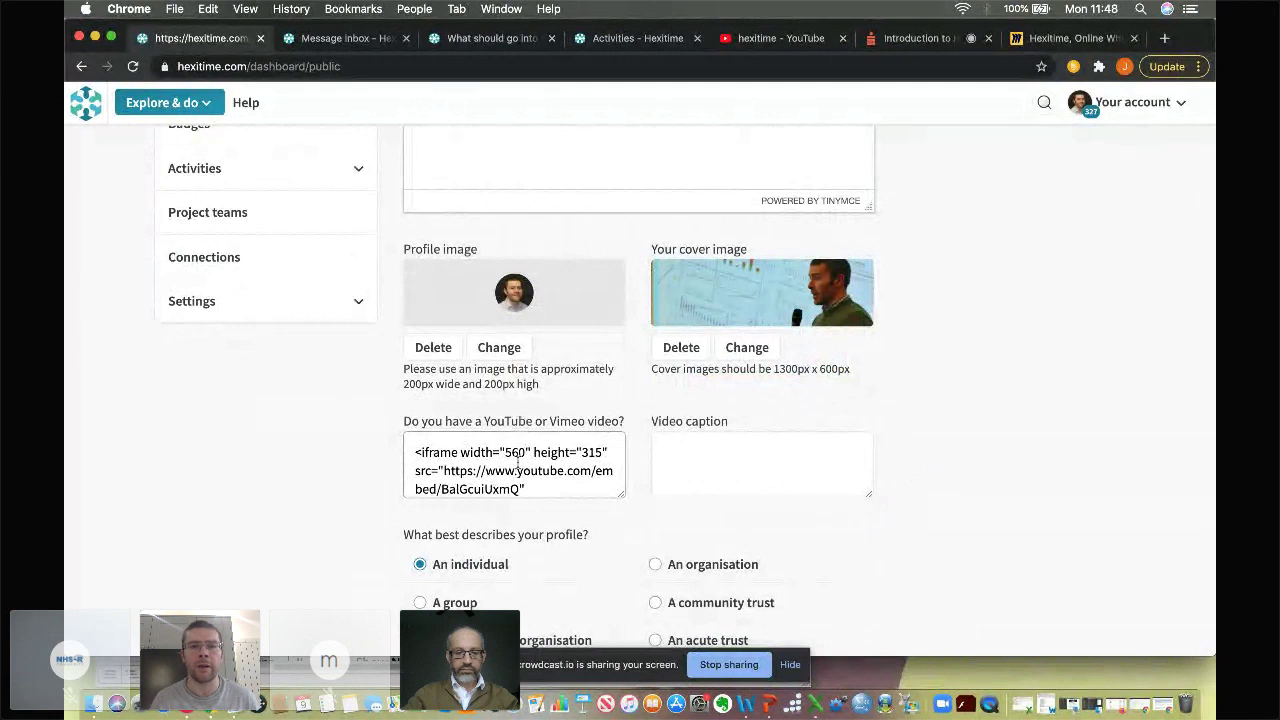
Play and pause the Hexitime Introduction video in the YouTube search results.
click(753, 38)
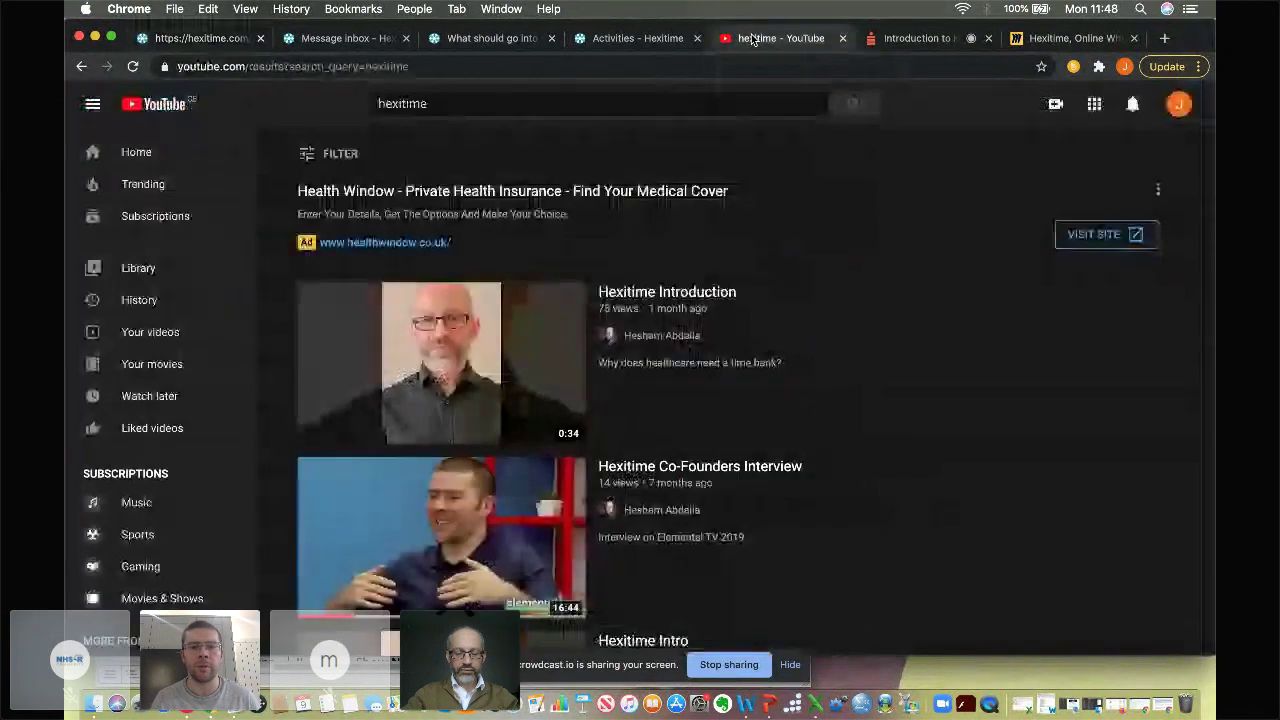
click(535, 397)
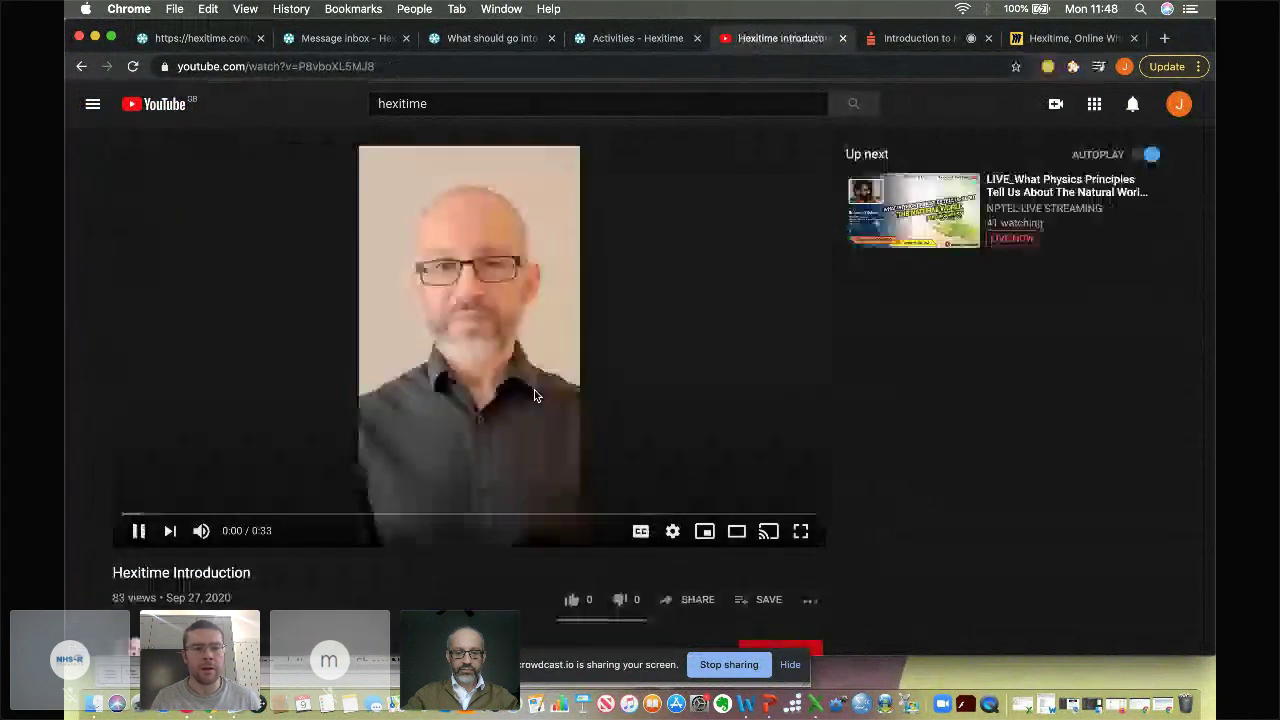
click(139, 531)
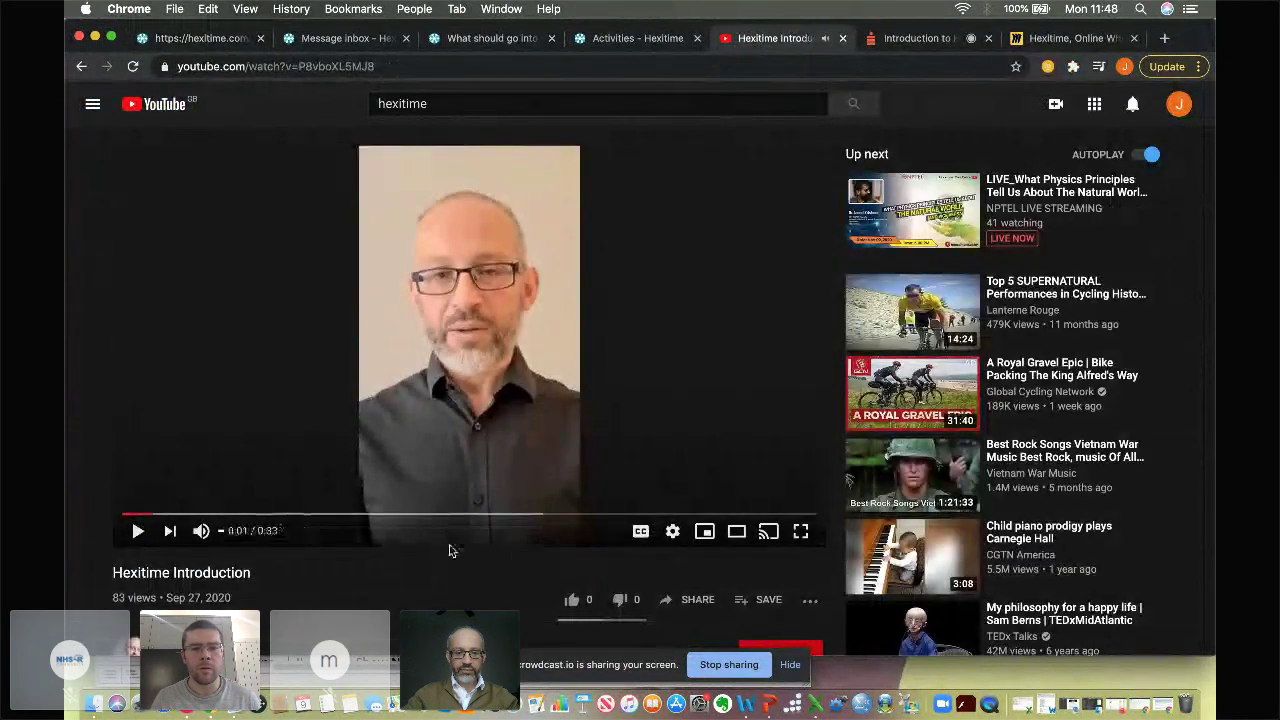
Highlight the video's iframe embed code under Share > Embed, then return to the Hexitime profile form.
click(693, 601)
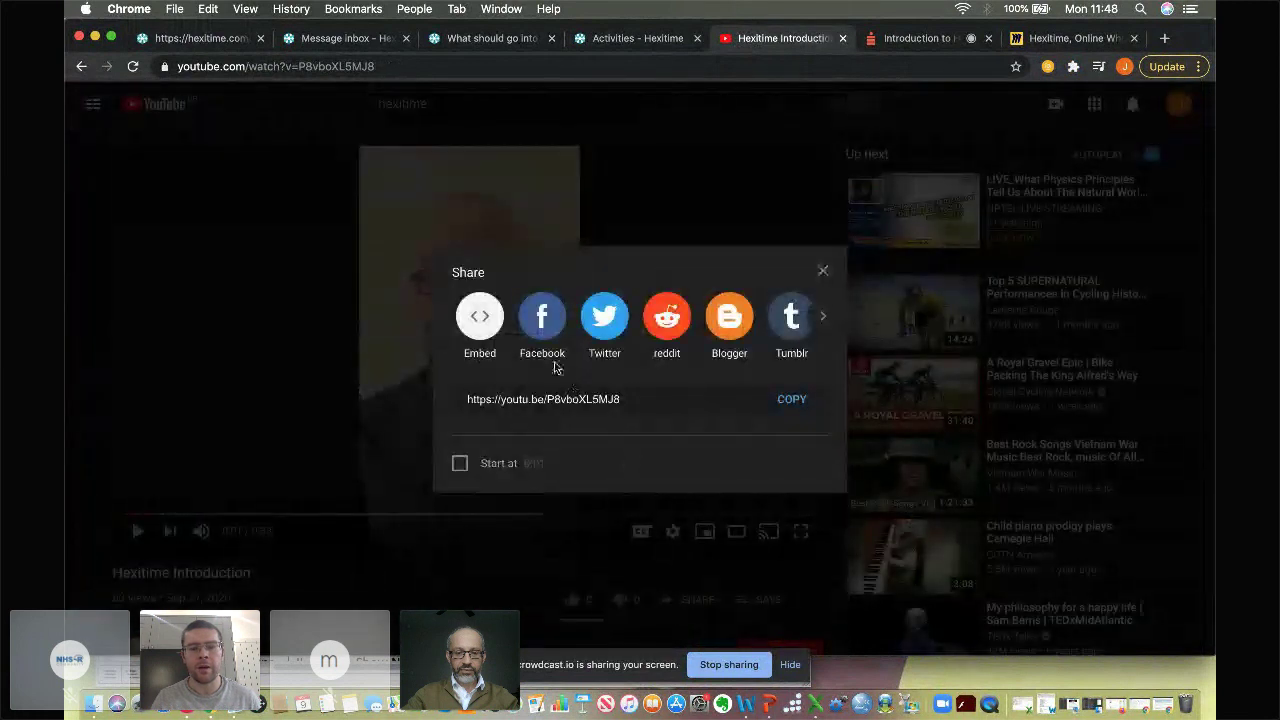
click(625, 401)
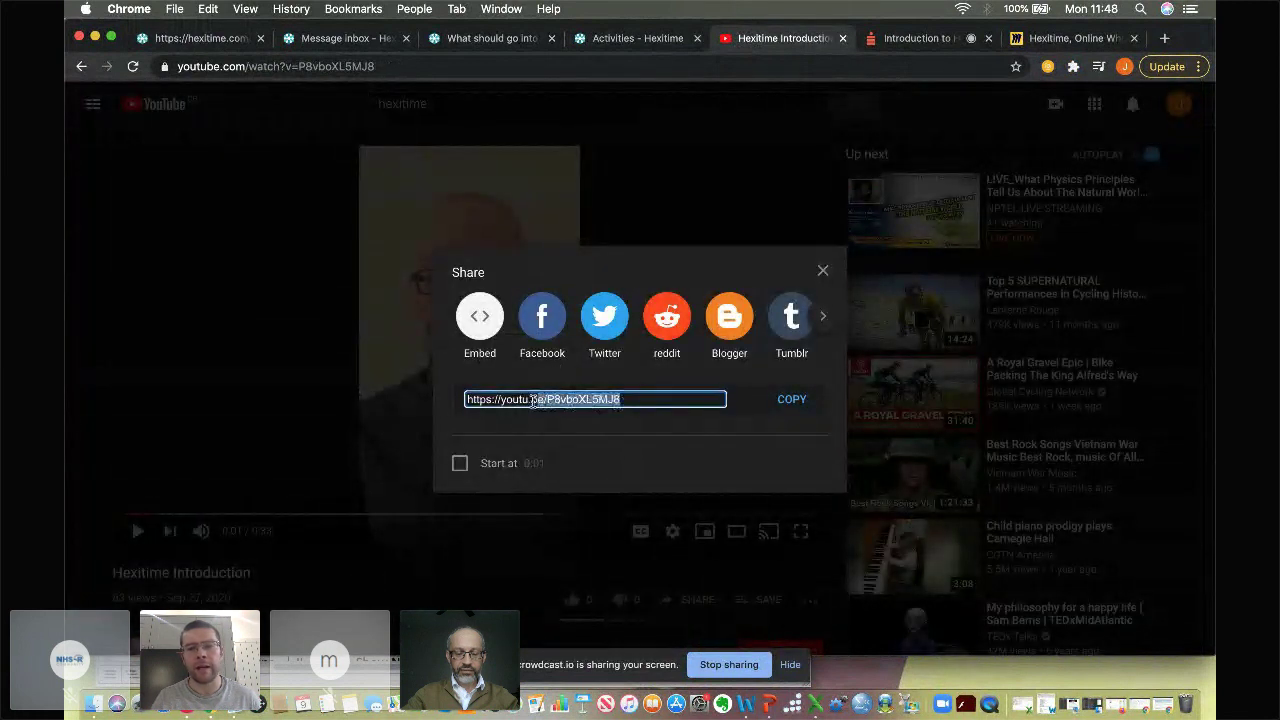
click(481, 317)
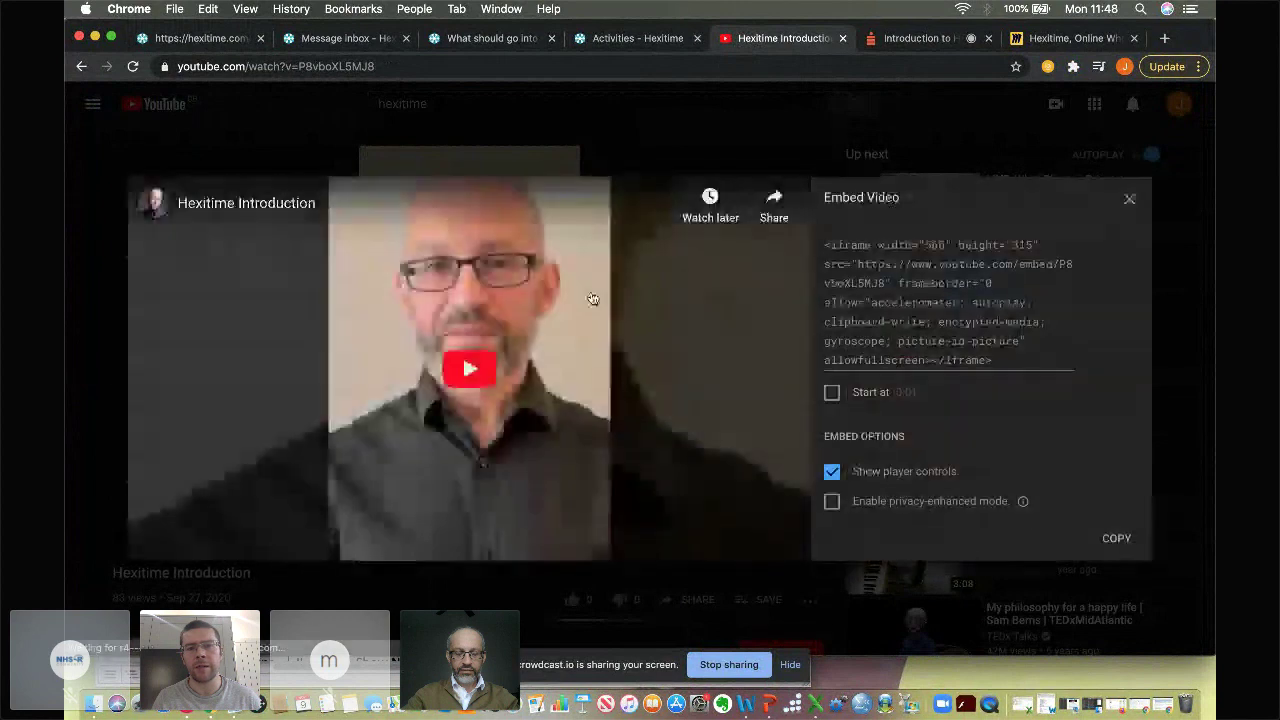
drag(825, 246, 967, 382)
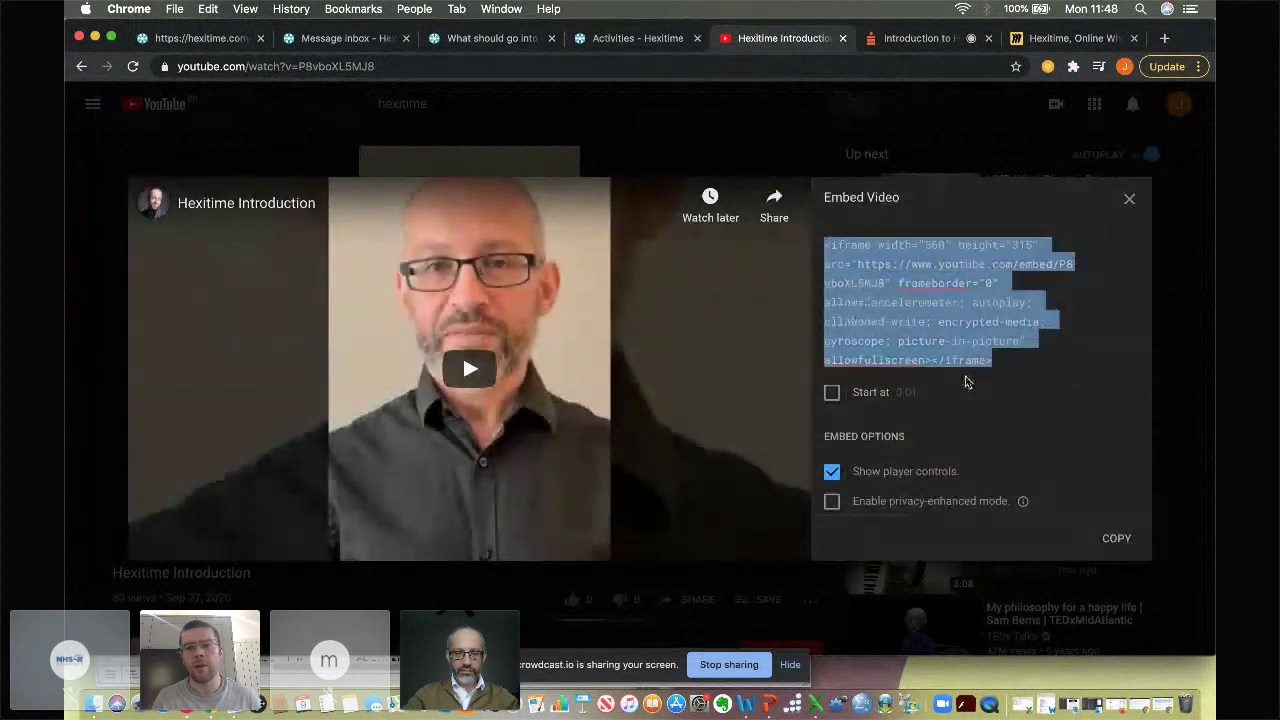
click(210, 42)
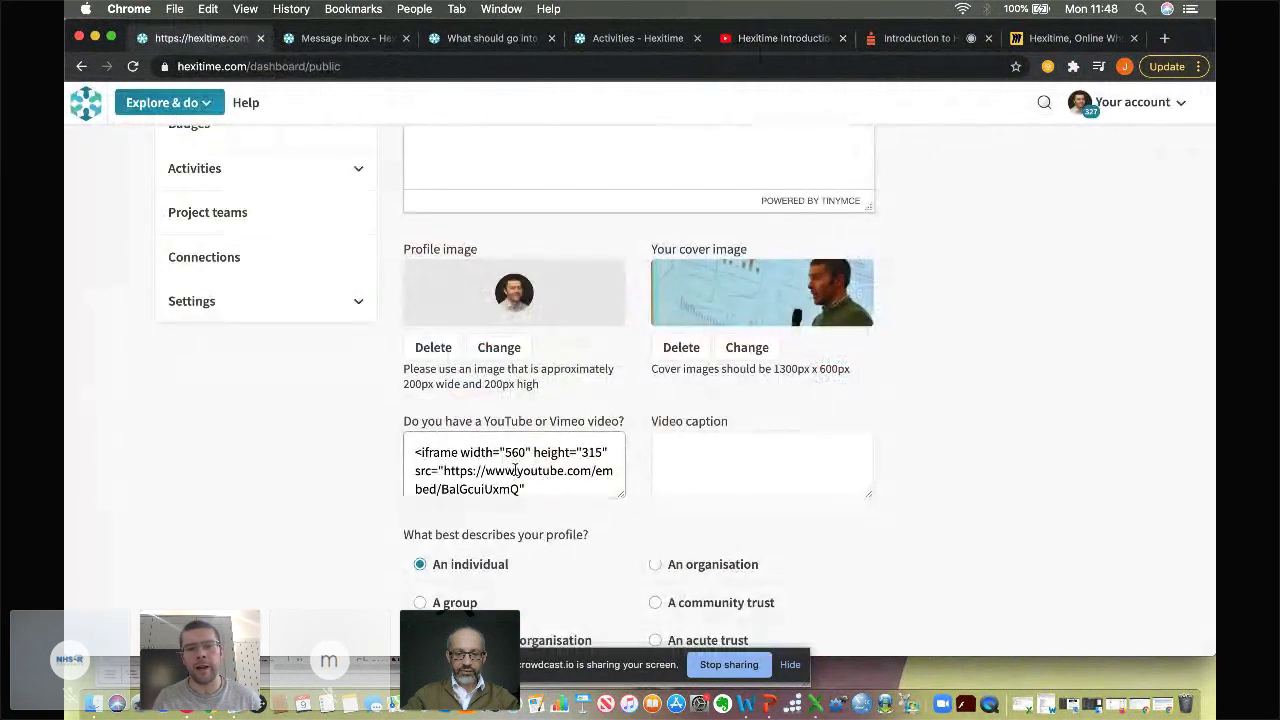
Open View profile and scroll through the badges, description and embedded 'Hexitime Profile' video.
scroll(487, 301, up, 3)
scroll(487, 301, up, 5)
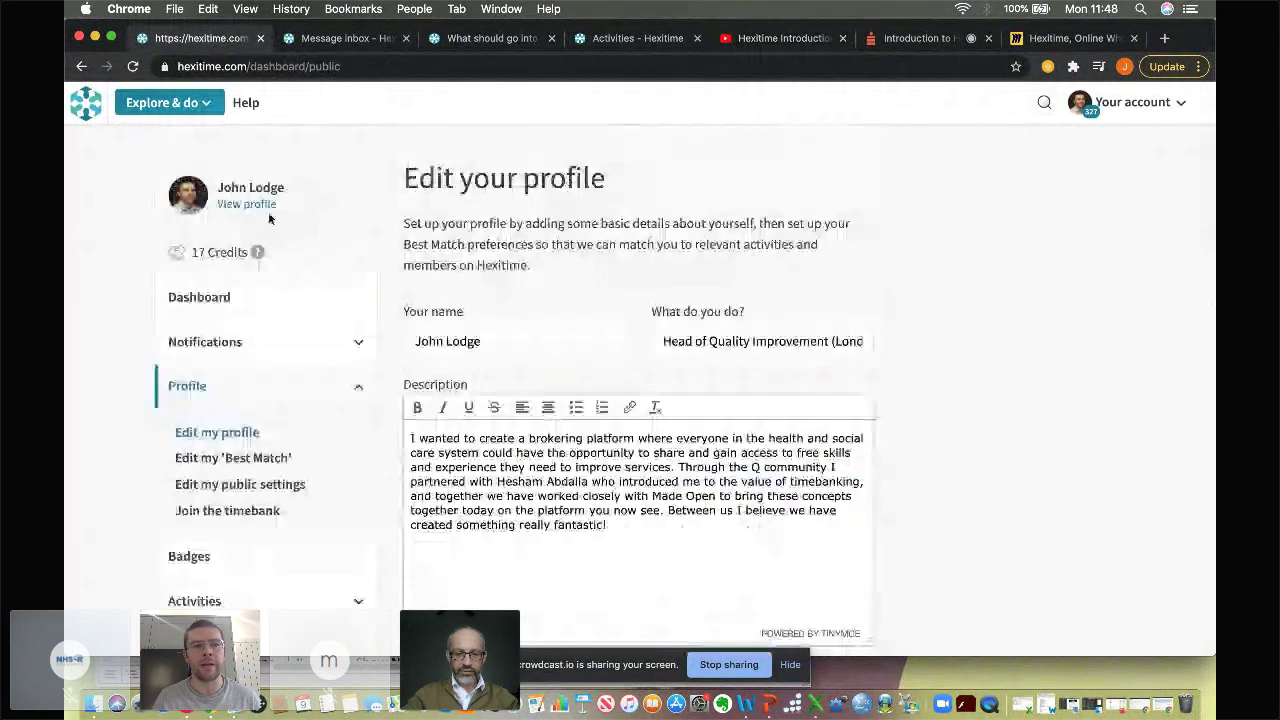
click(261, 205)
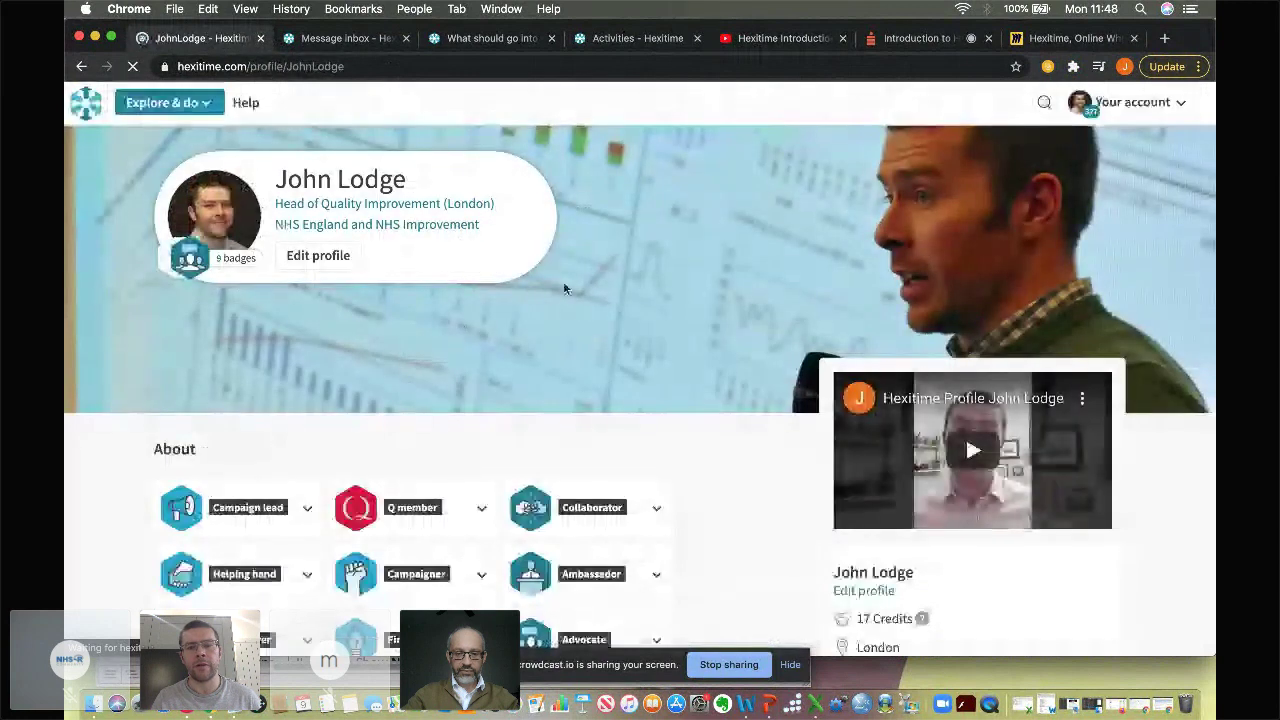
scroll(609, 373, down, 2)
scroll(609, 378, down, 1)
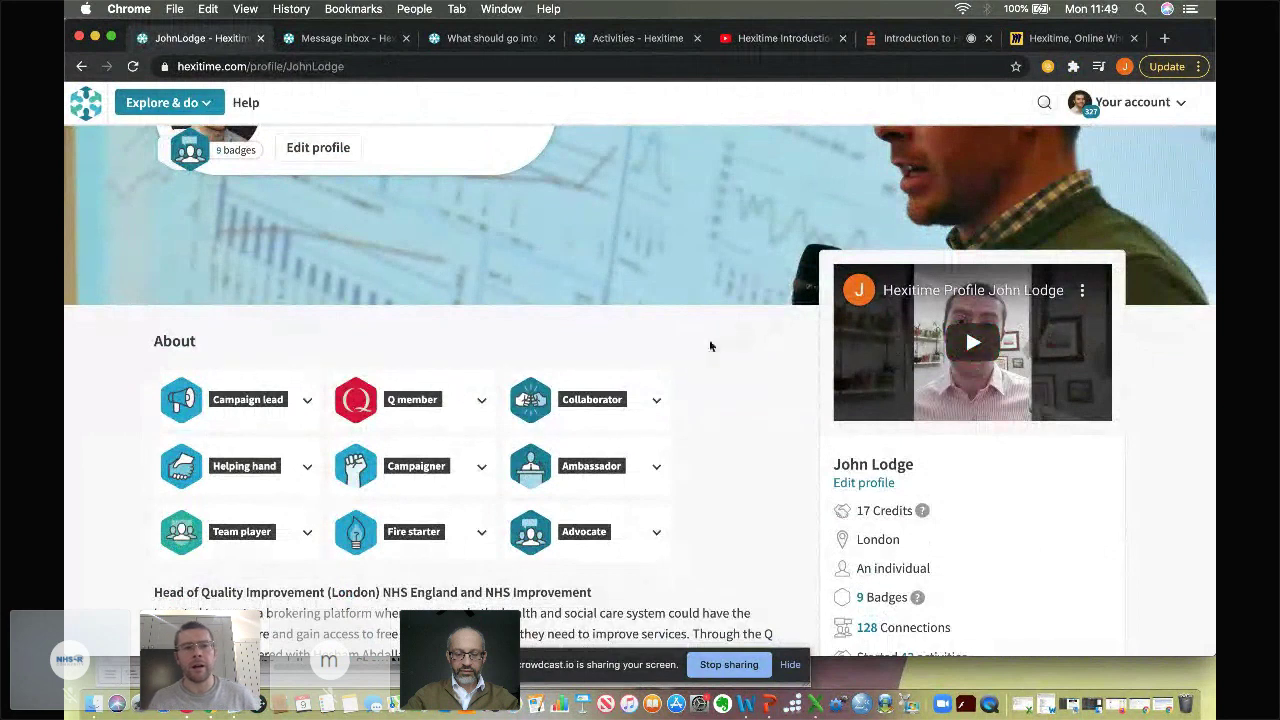
scroll(674, 374, down, 2)
scroll(674, 375, down, 2)
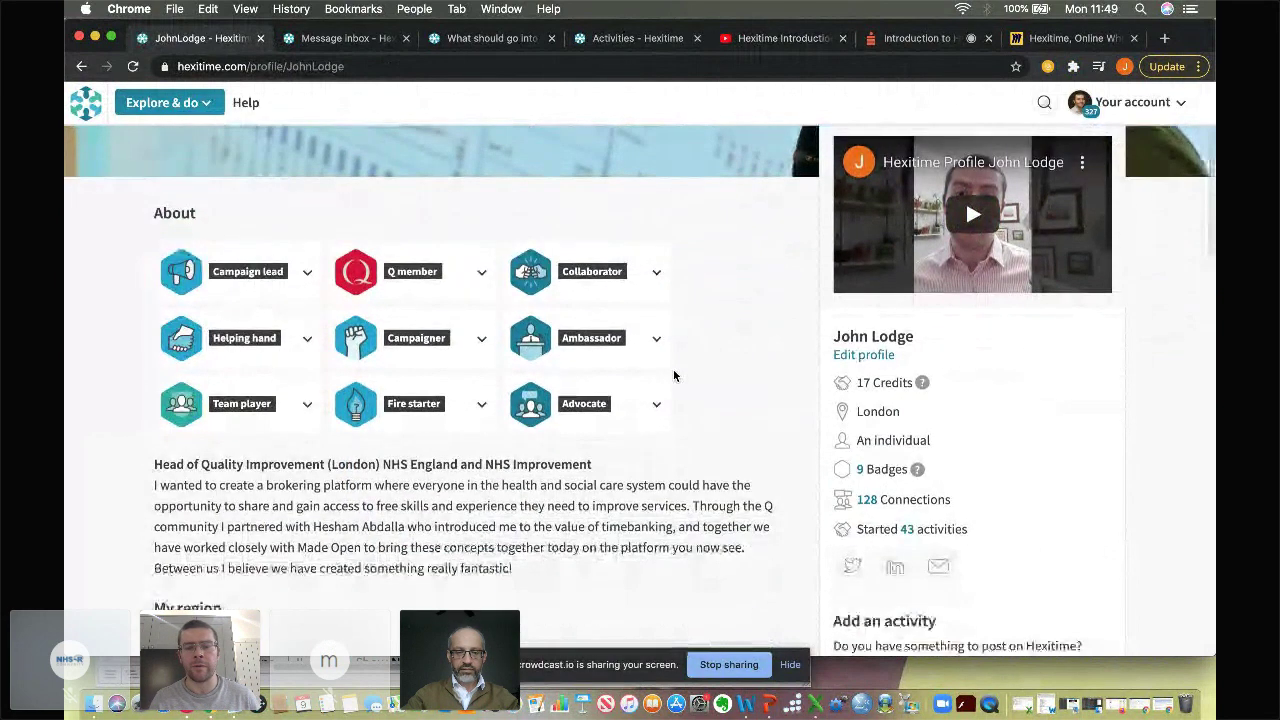
scroll(674, 375, up, 1)
scroll(674, 375, down, 1)
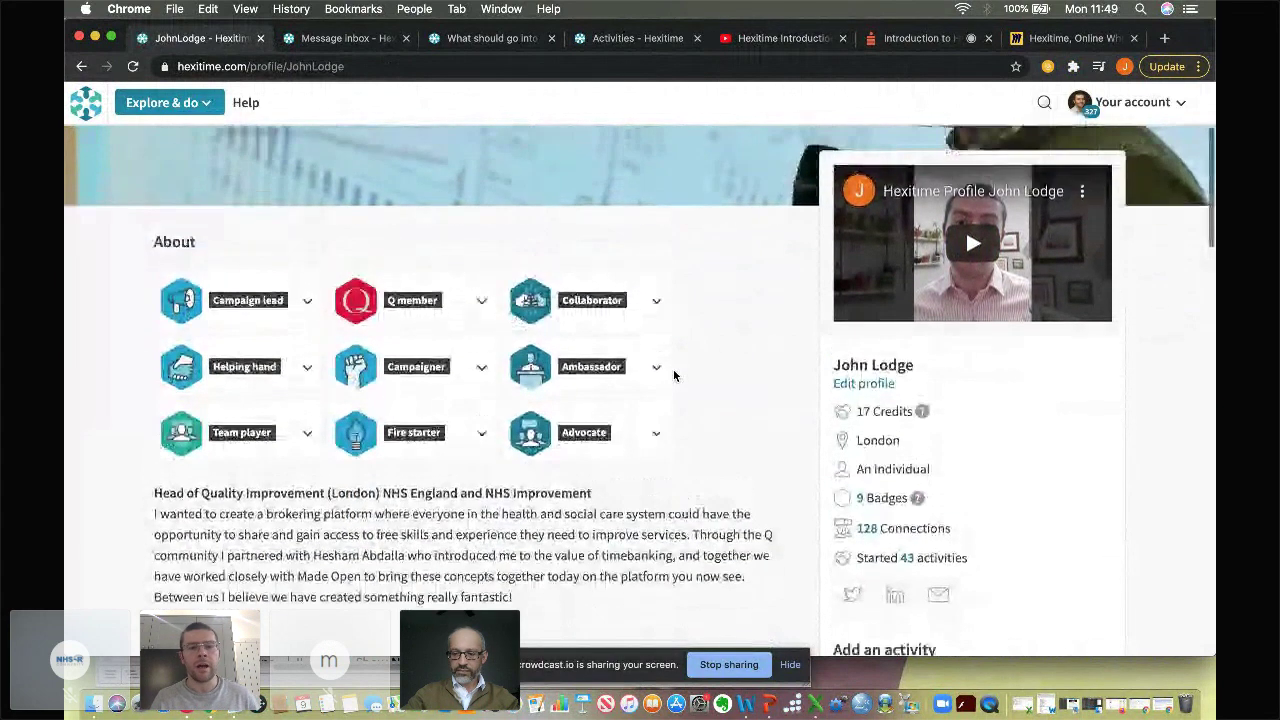
scroll(674, 375, down, 5)
scroll(673, 376, up, 10)
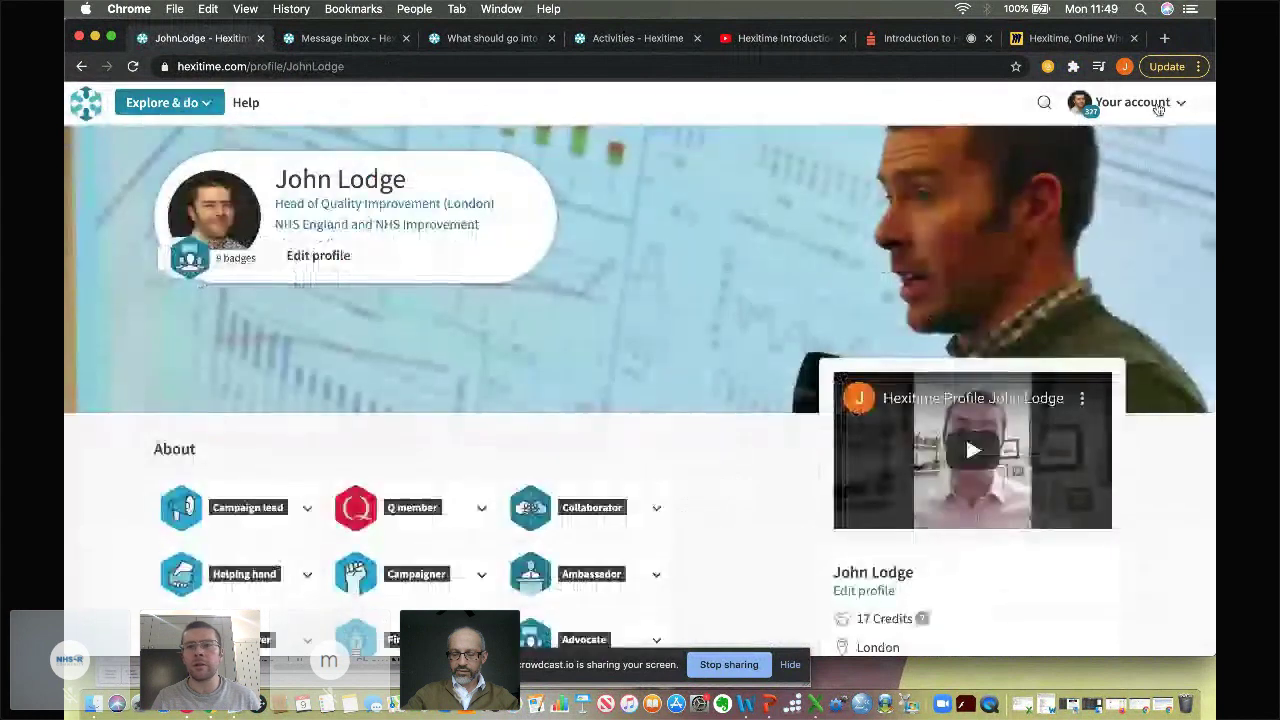
Open the Best Match preferences via Private dashboard > Profile > Edit my 'Best Match'.
click(1140, 102)
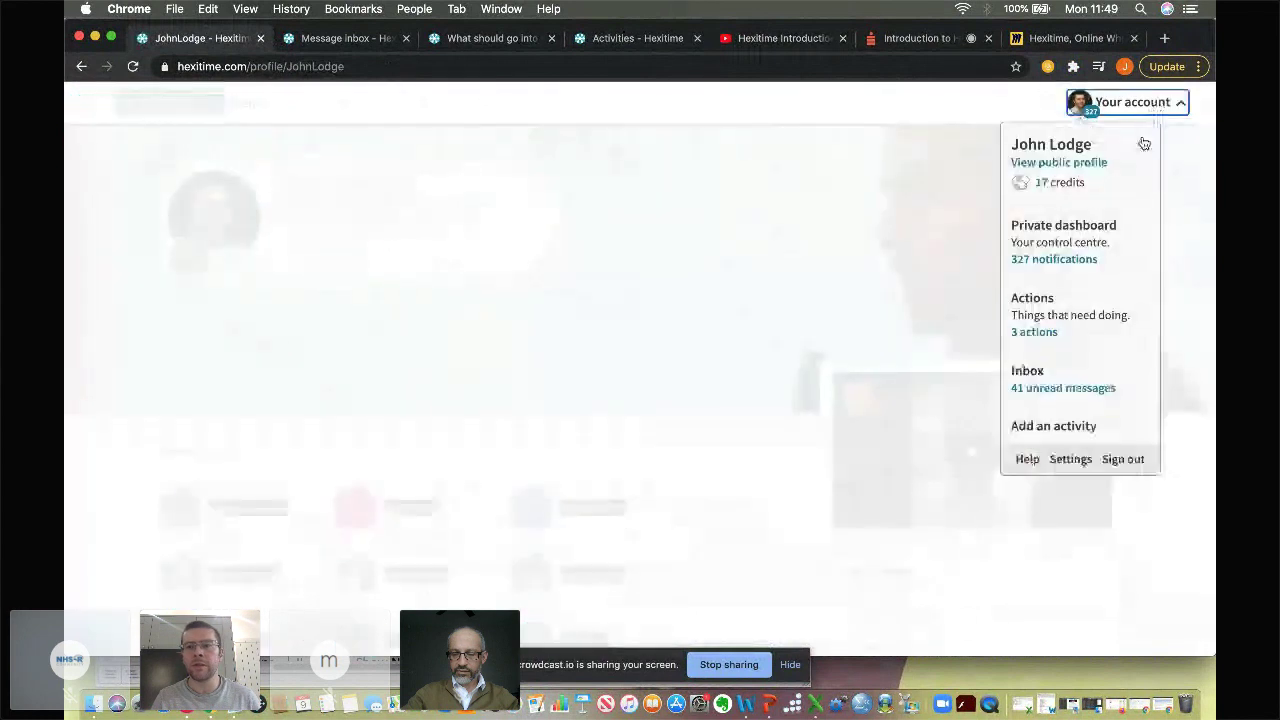
click(1069, 225)
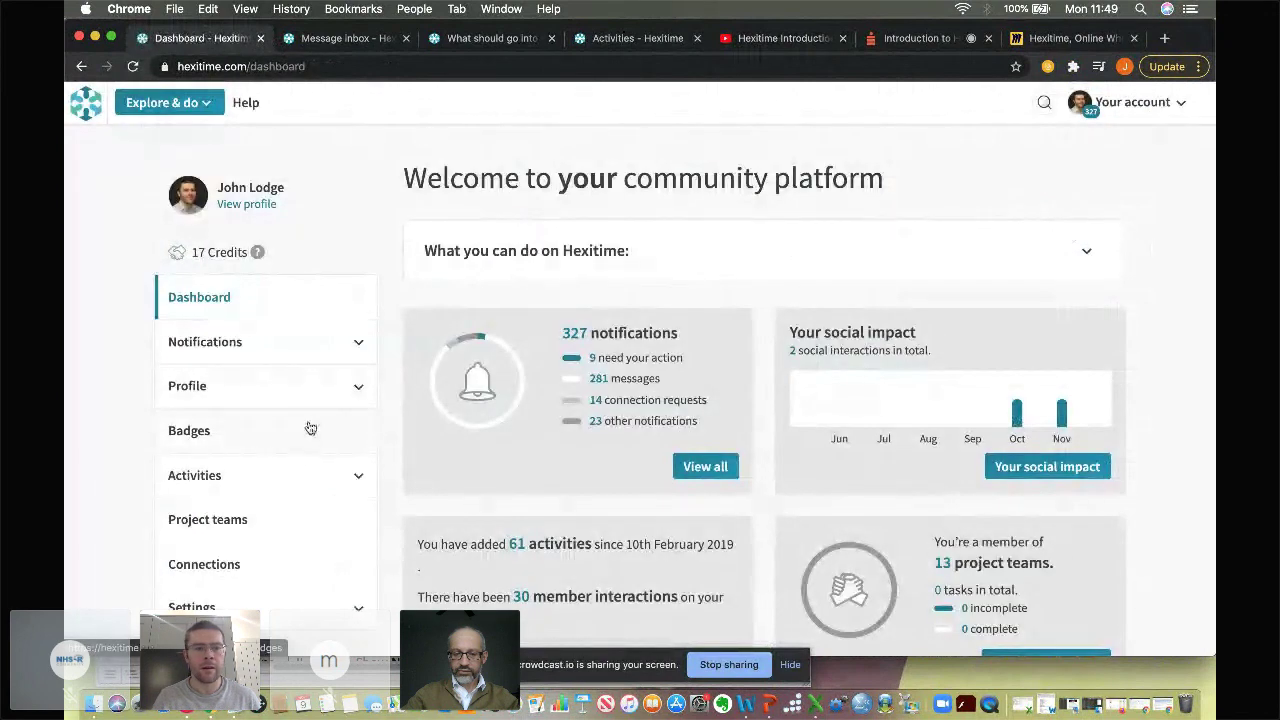
click(314, 385)
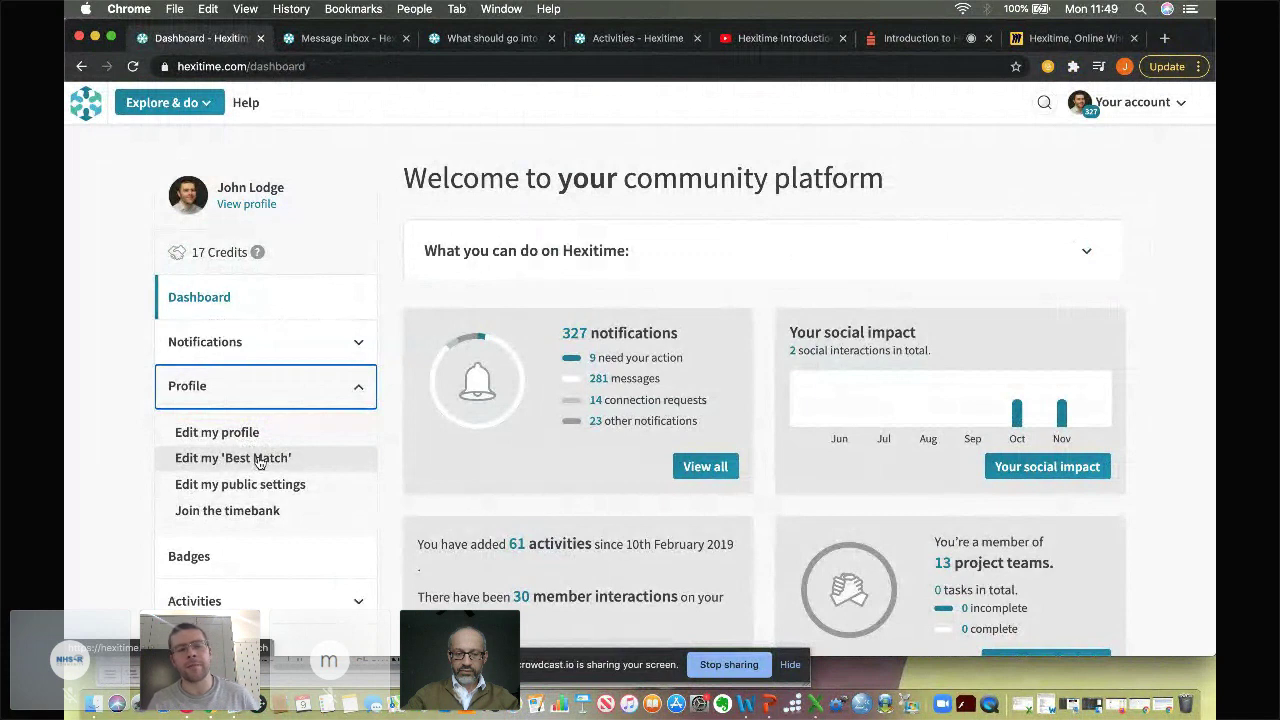
click(258, 461)
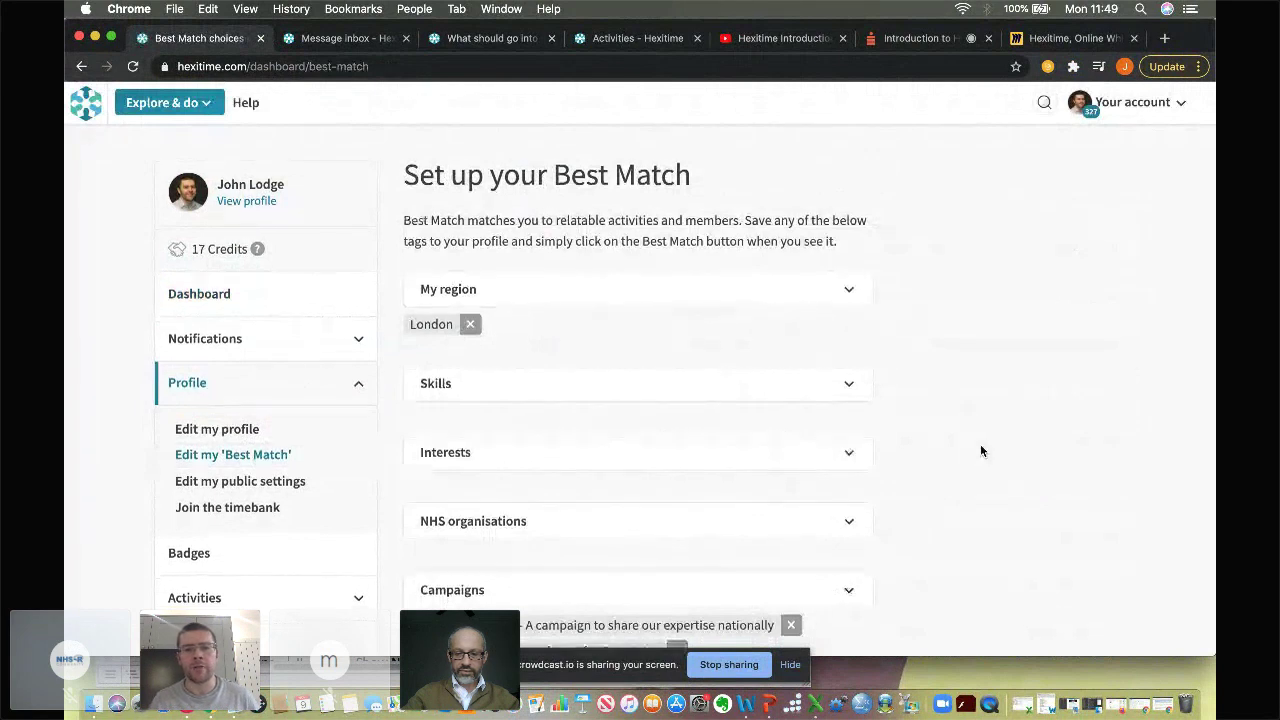
Look through the NHS organisations list and close it without changes.
scroll(980, 446, down, 2)
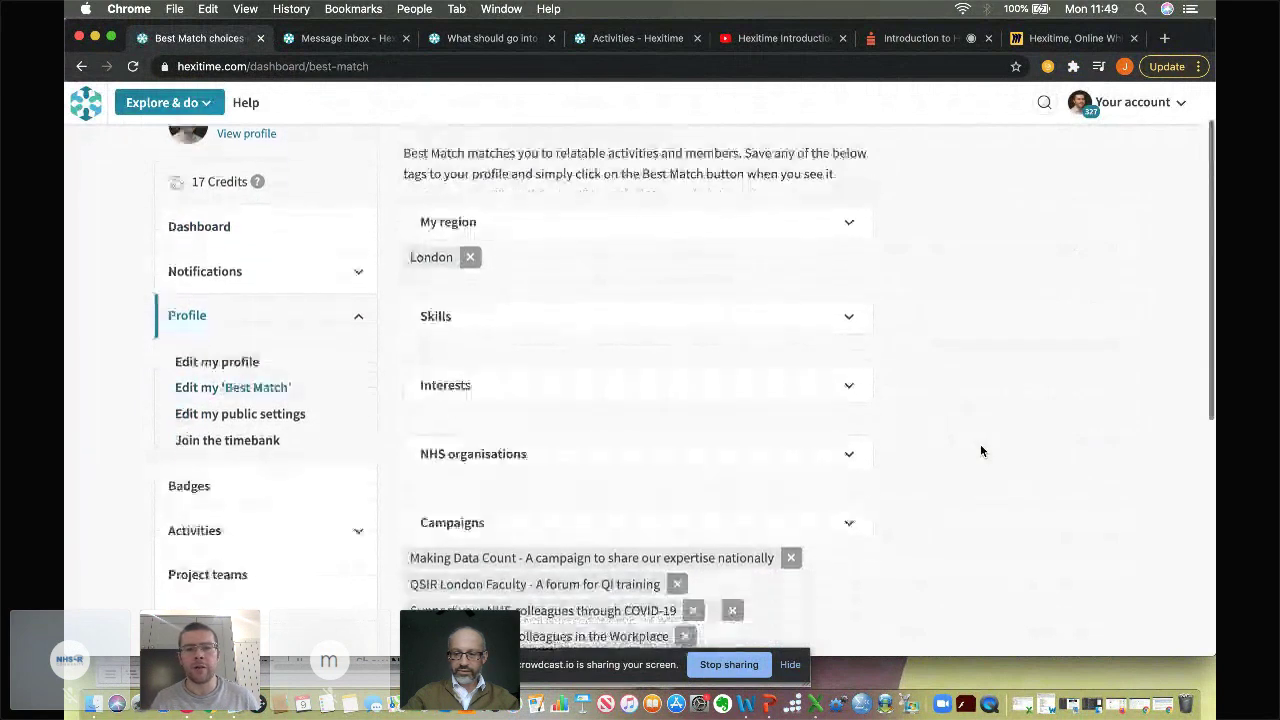
click(849, 455)
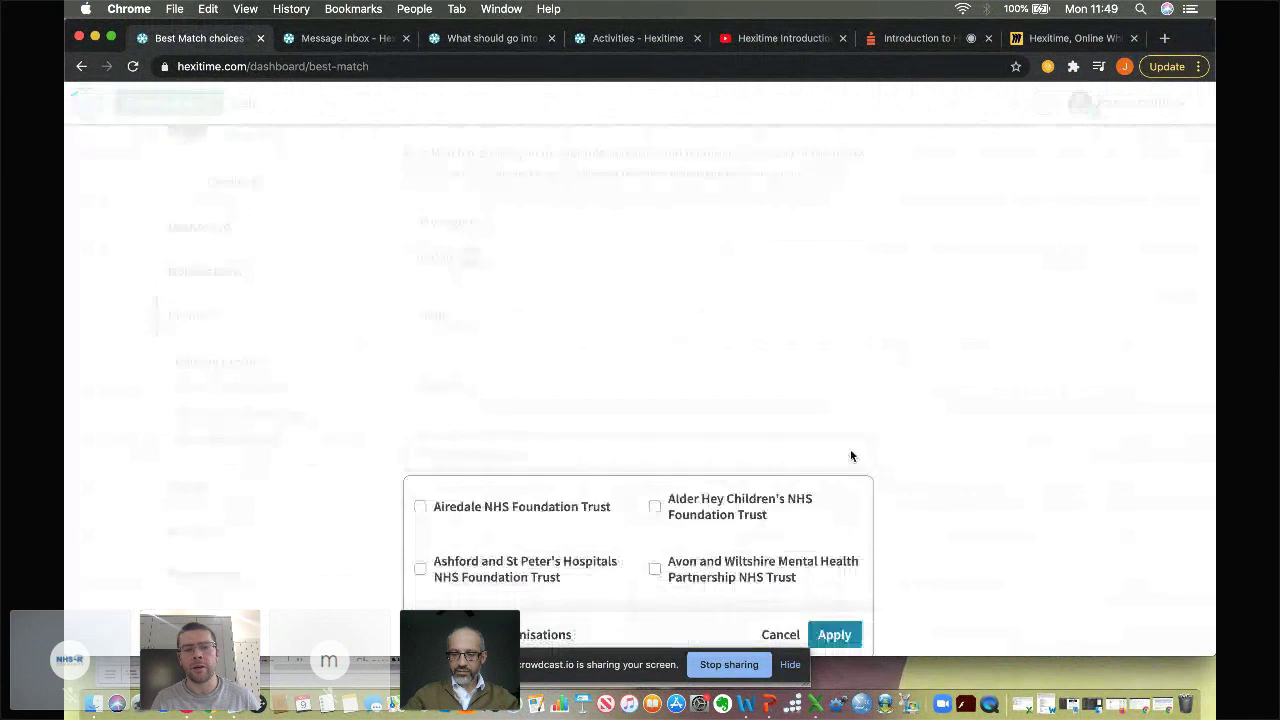
scroll(795, 551, down, 10)
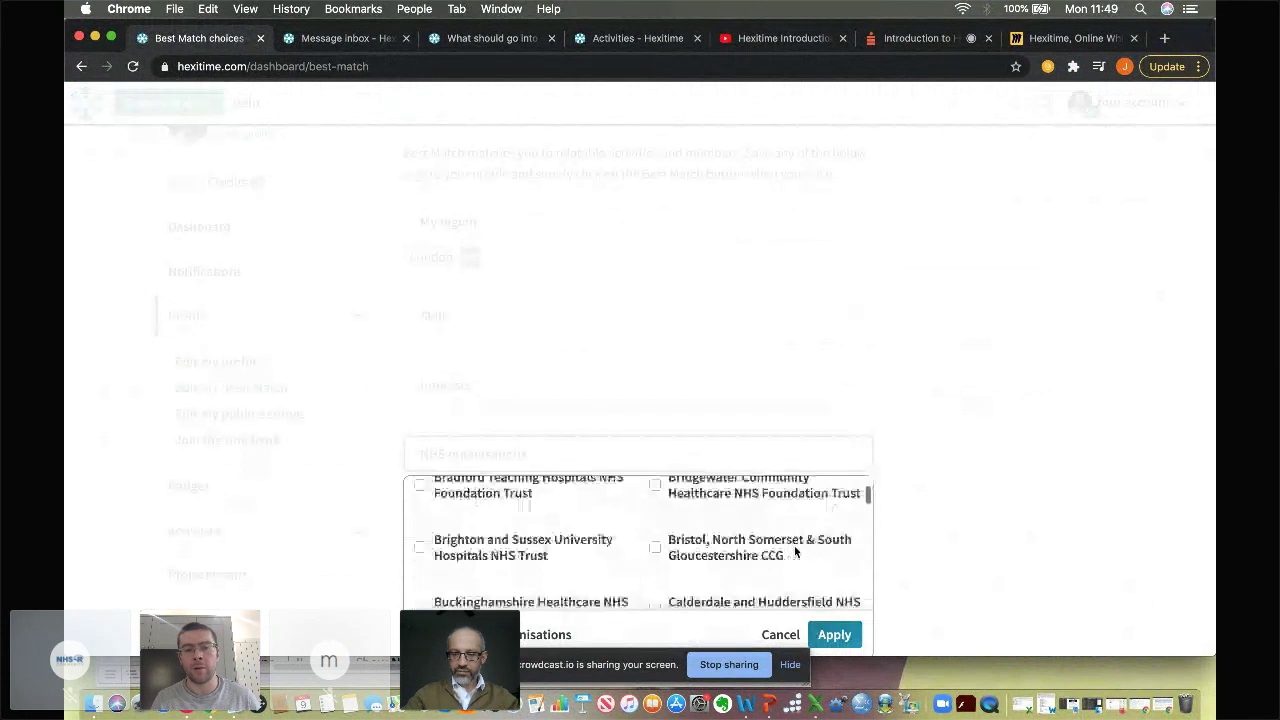
scroll(795, 551, down, 10)
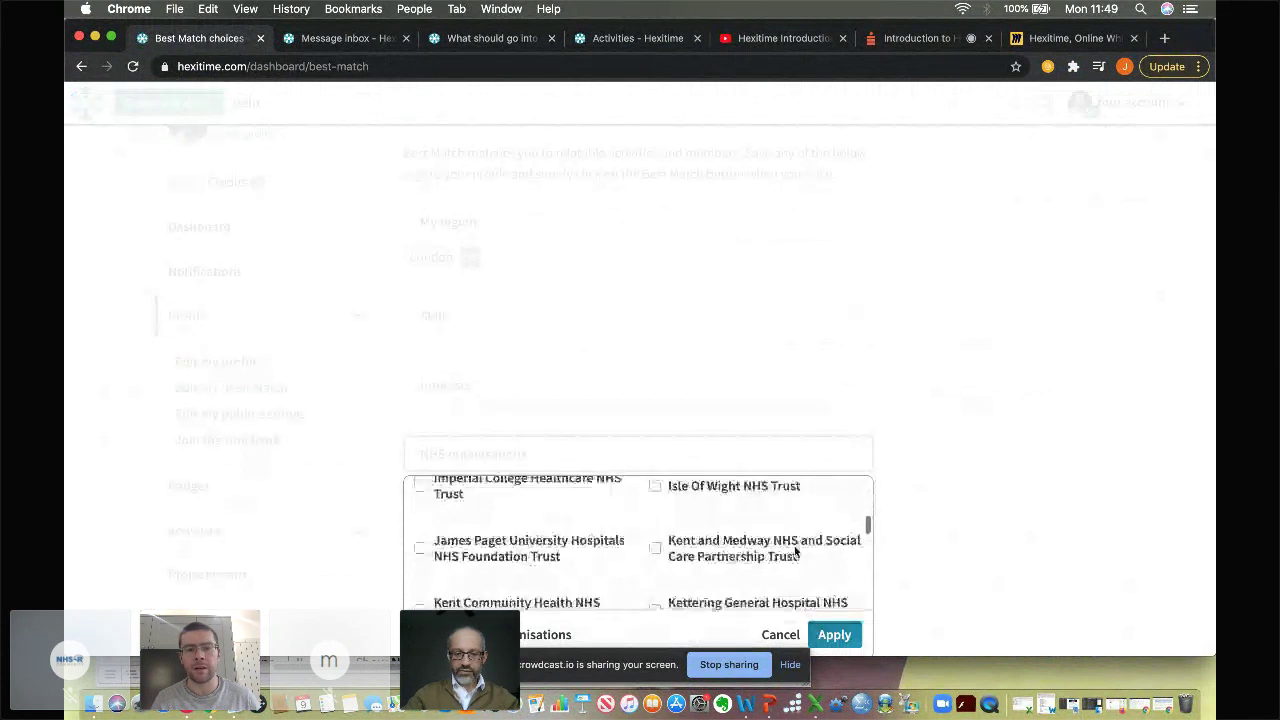
scroll(795, 551, down, 10)
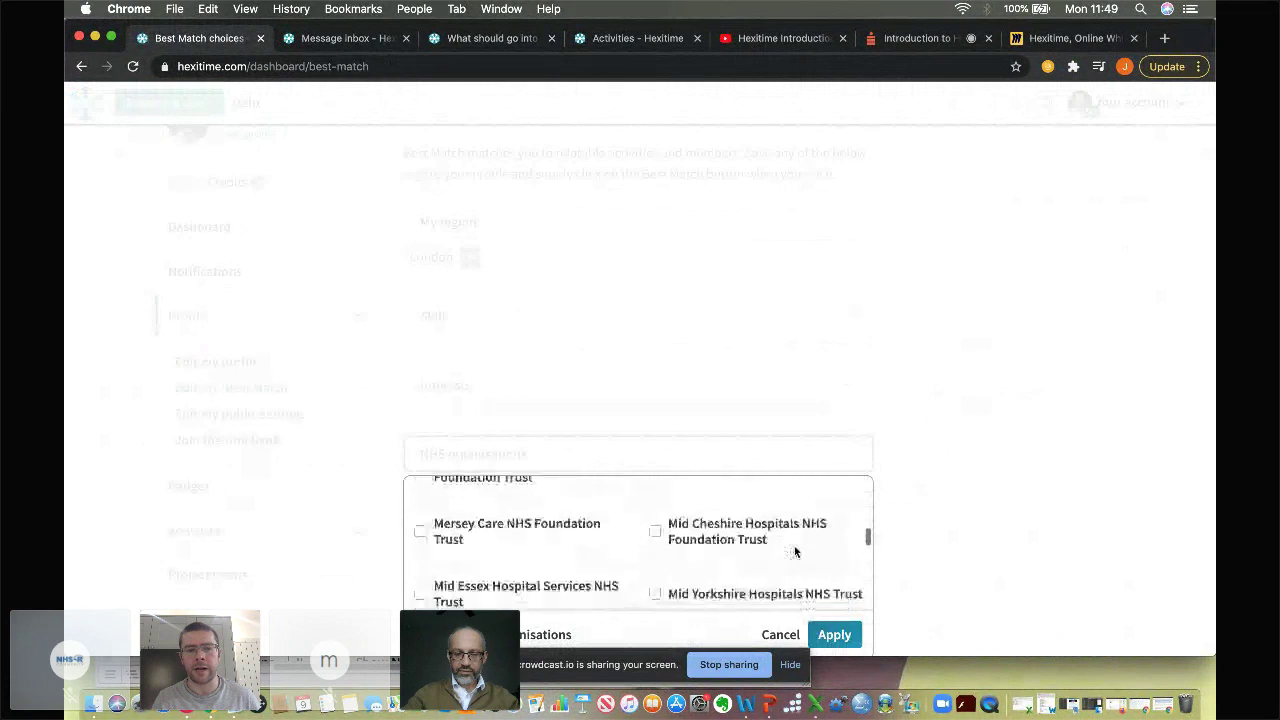
scroll(795, 551, up, 2)
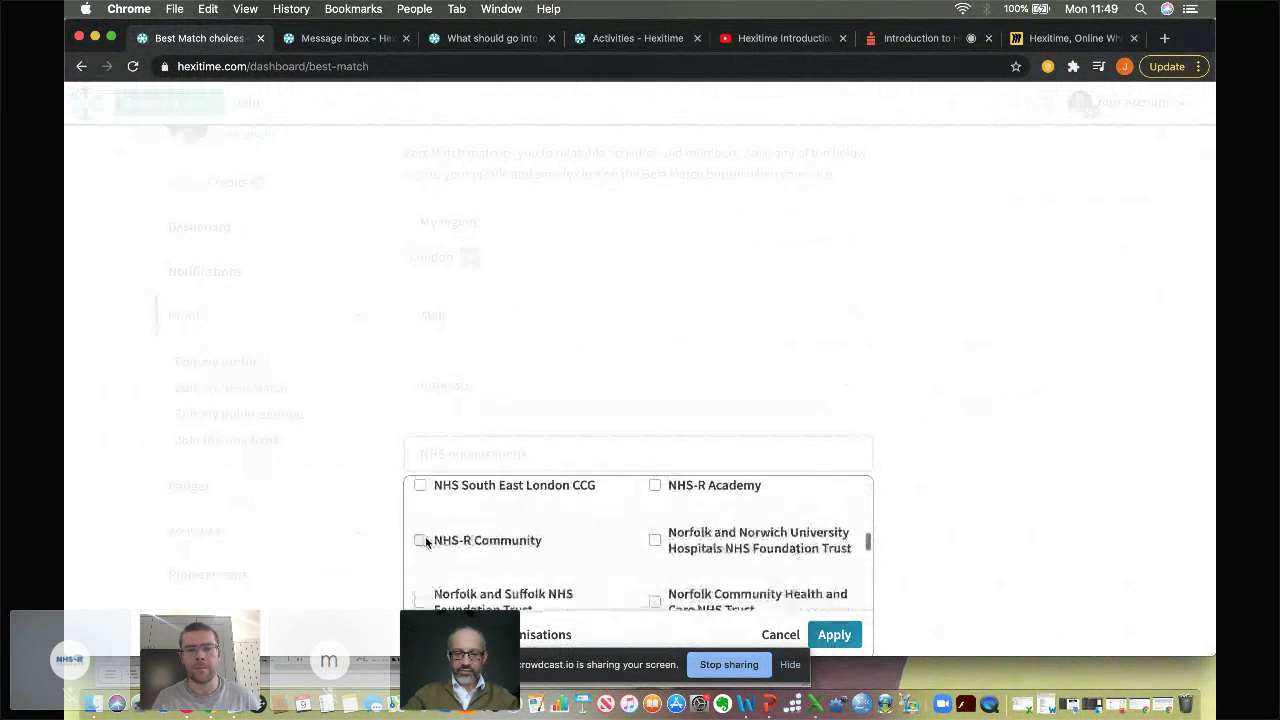
click(780, 634)
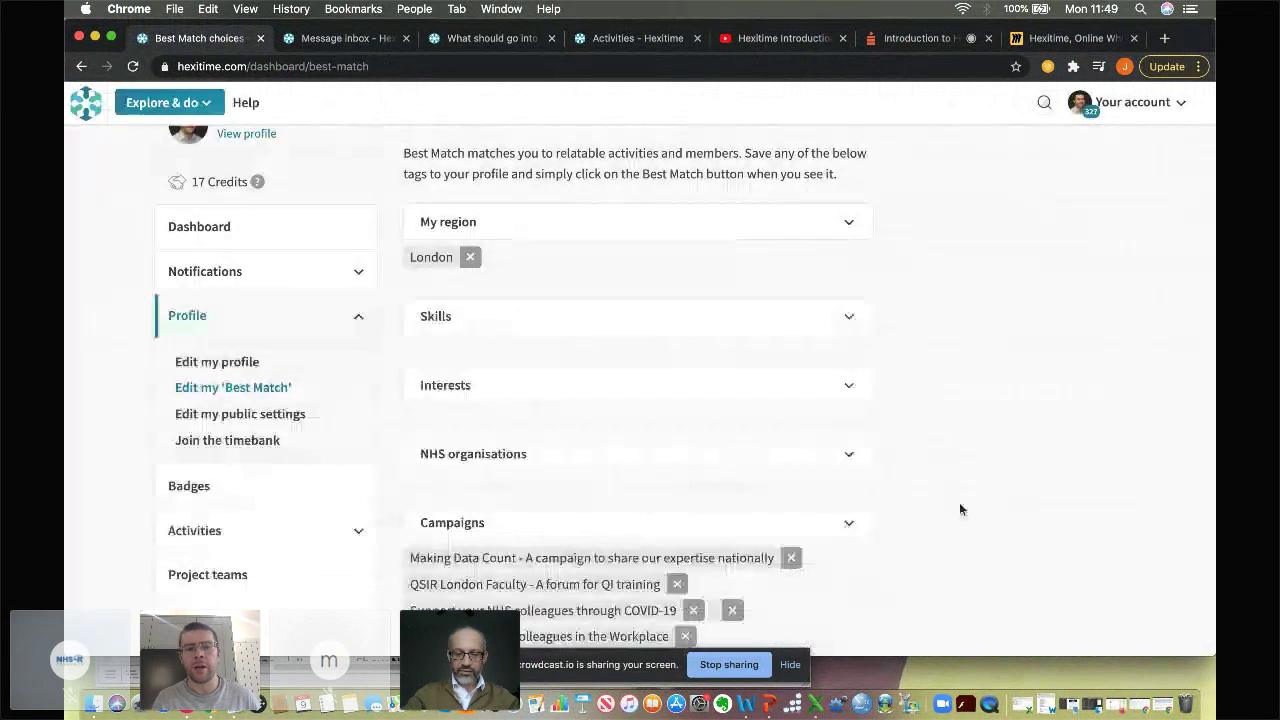
scroll(959, 502, down, 3)
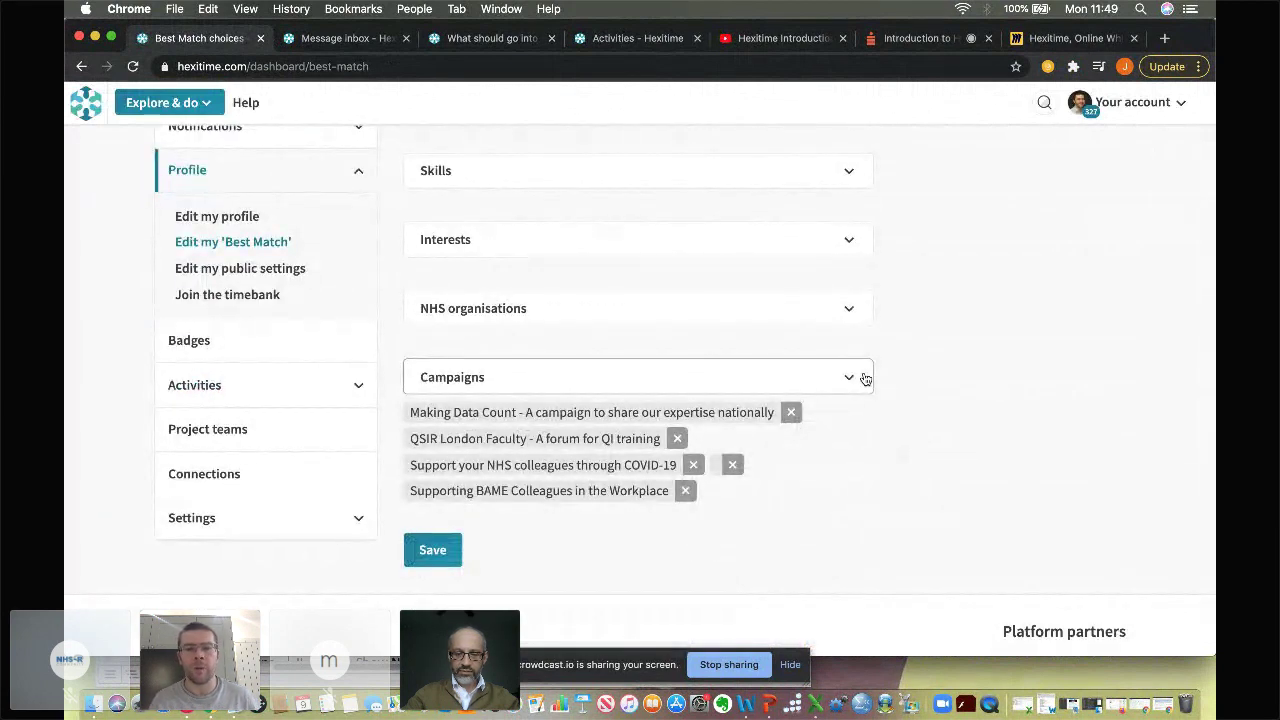
Tick NHS-R Community Wishing Well in the Campaigns list and apply it as a tag.
click(853, 381)
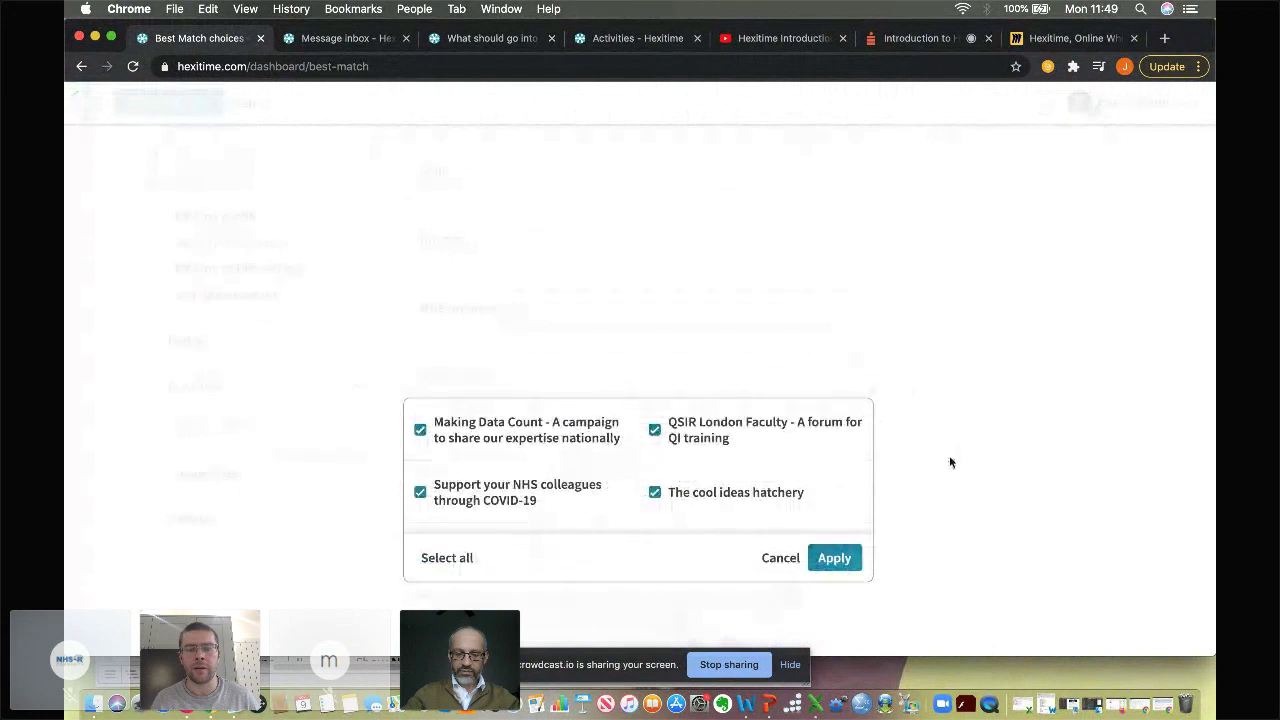
scroll(800, 490, down, 2)
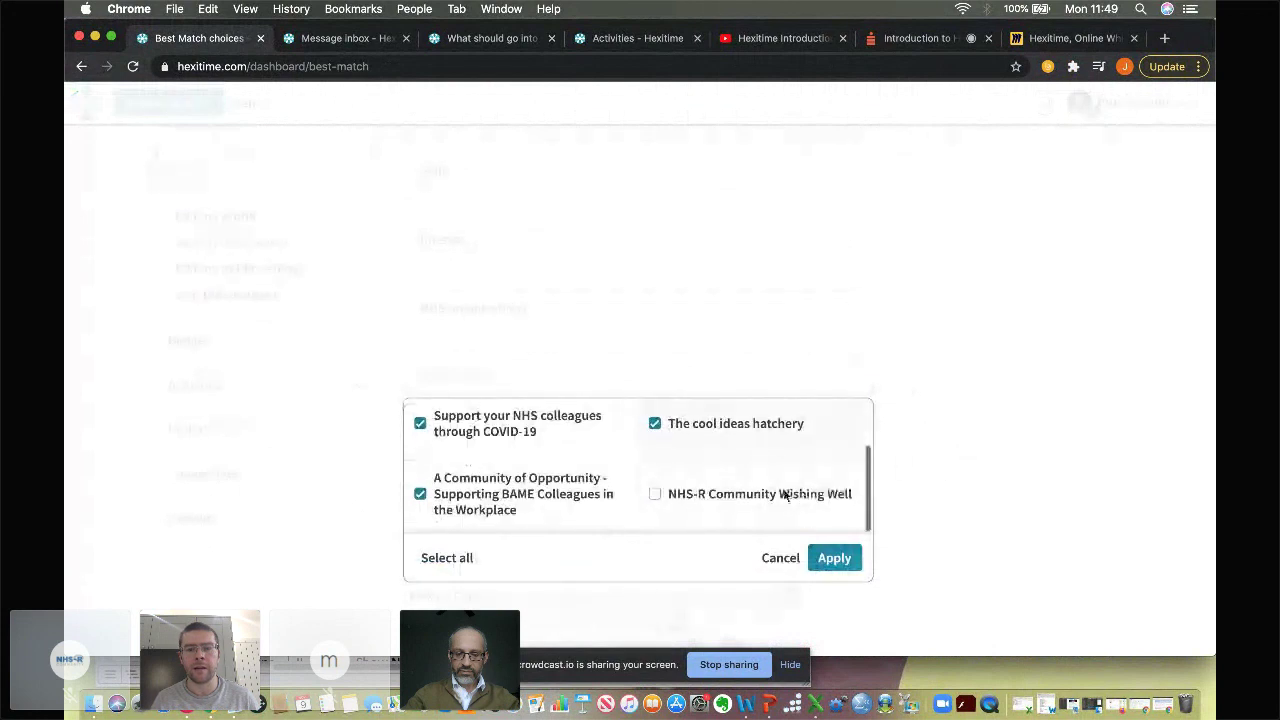
click(656, 494)
click(836, 559)
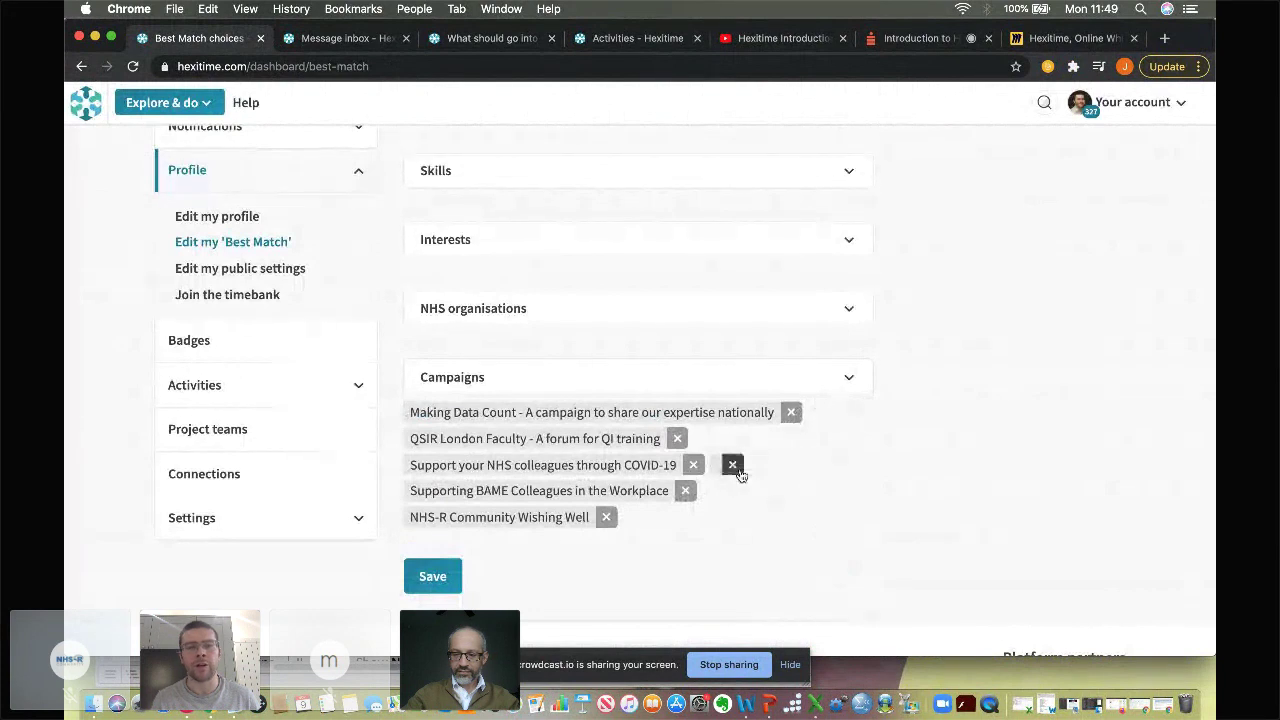
Review the interests list and close it without changes.
scroll(975, 324, up, 3)
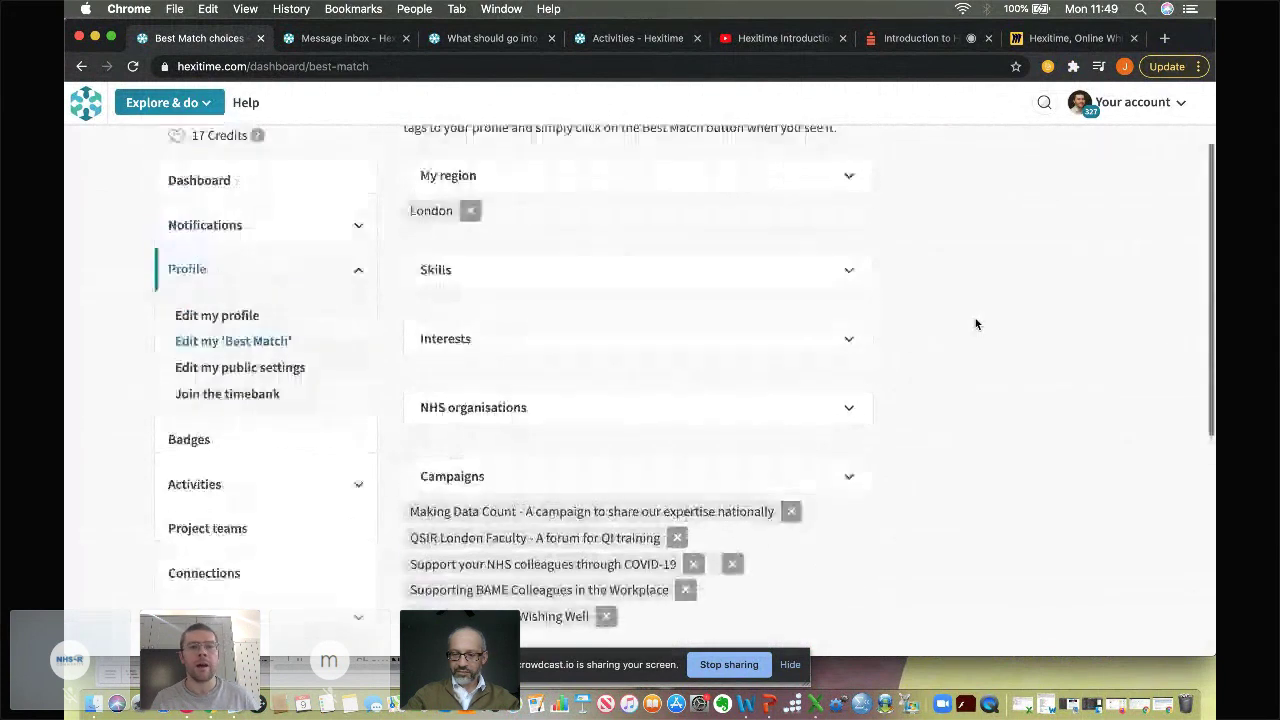
click(850, 400)
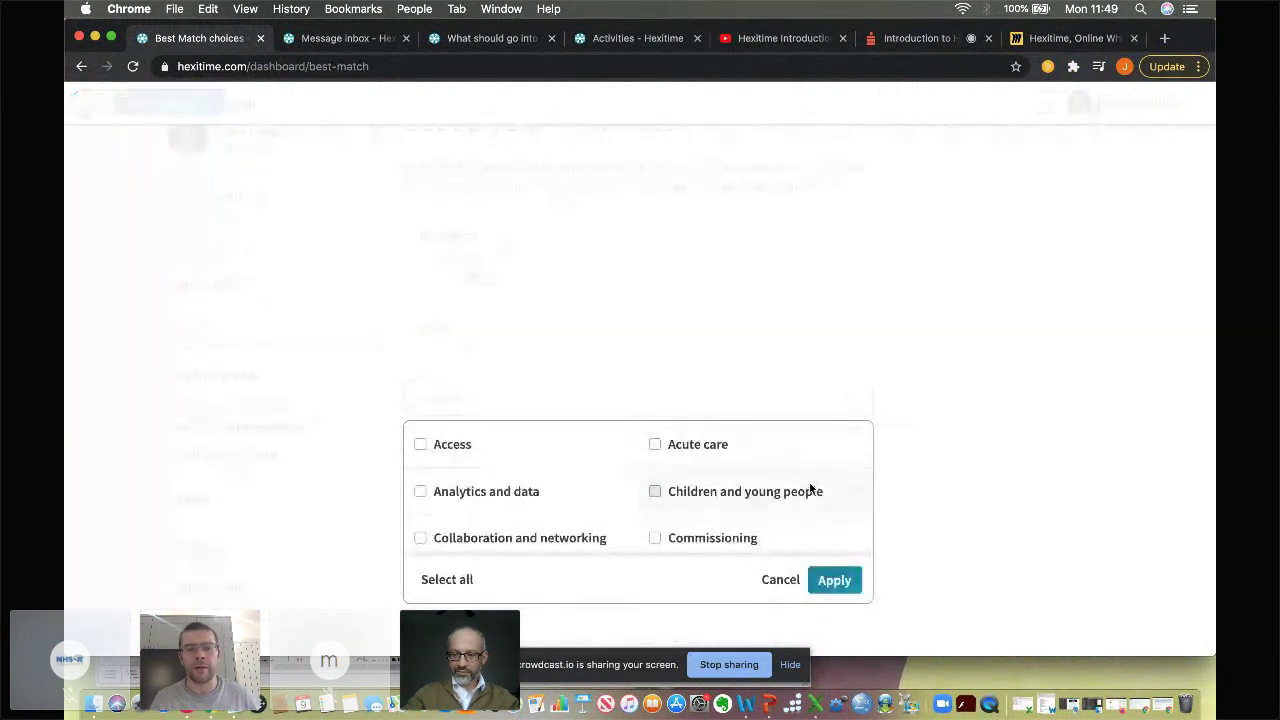
scroll(811, 489, down, 2)
scroll(810, 488, down, 3)
scroll(810, 488, up, 2)
scroll(811, 489, up, 3)
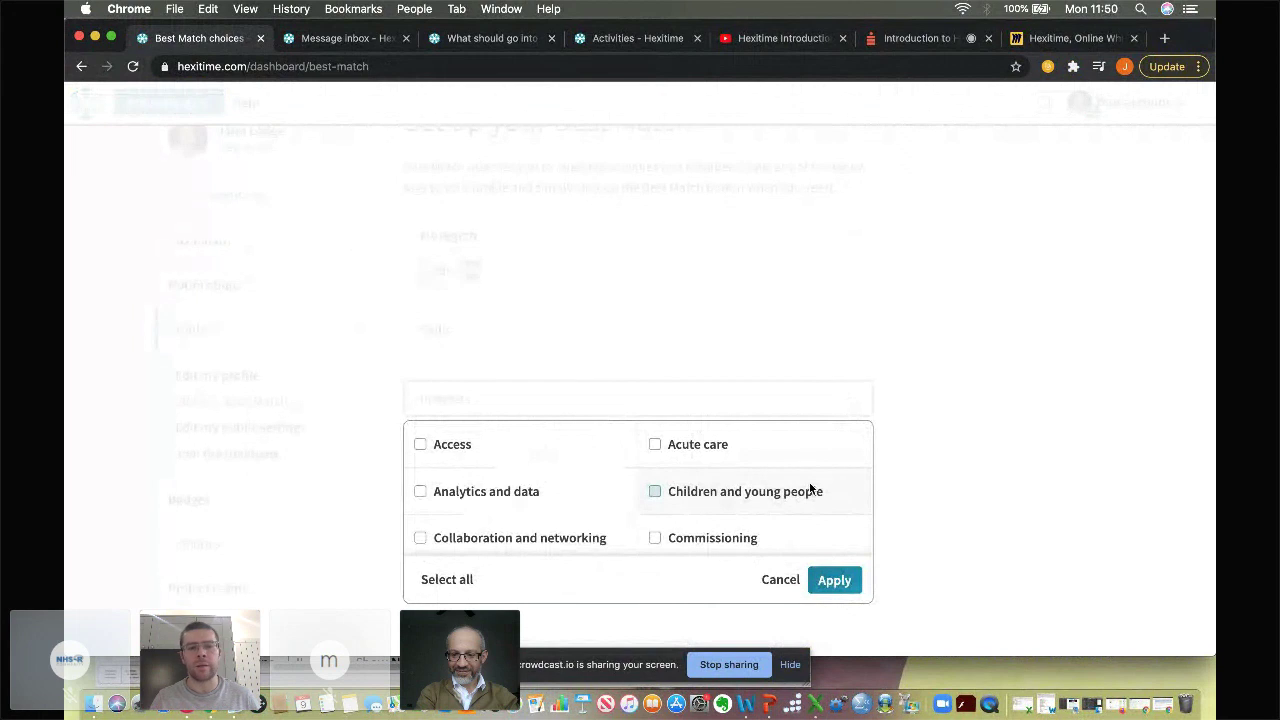
click(777, 579)
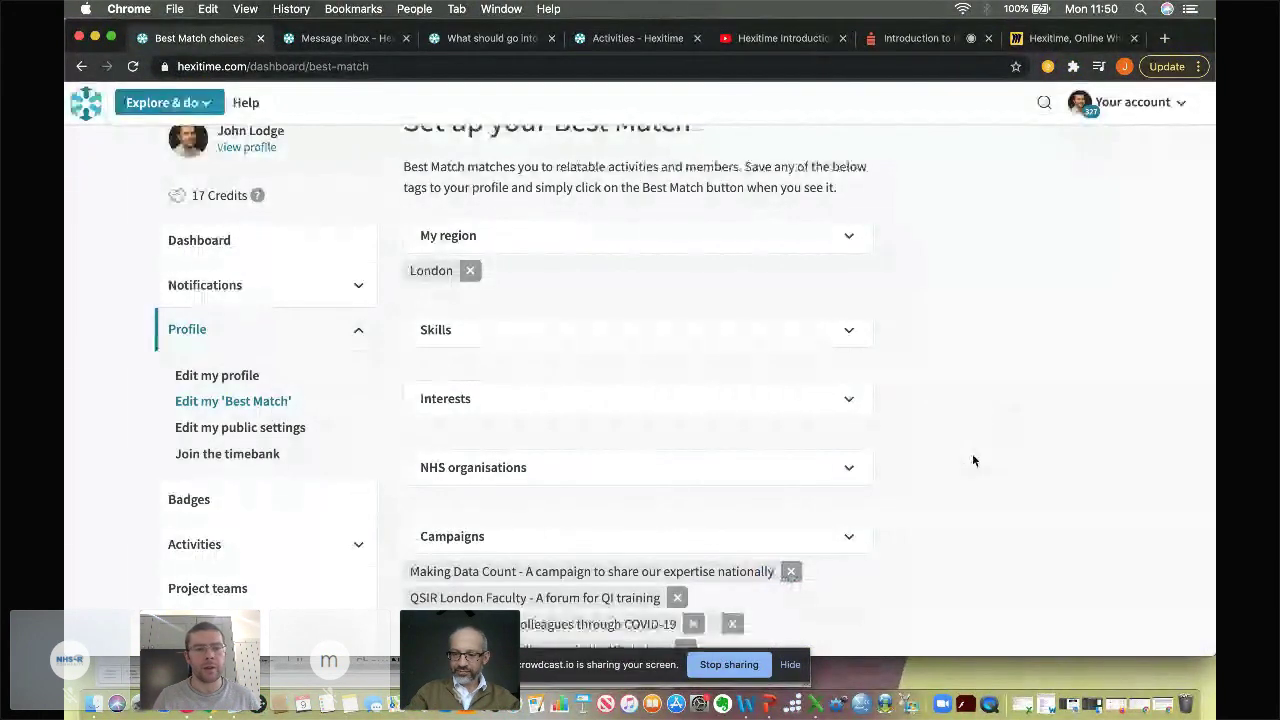
scroll(972, 455, down, 2)
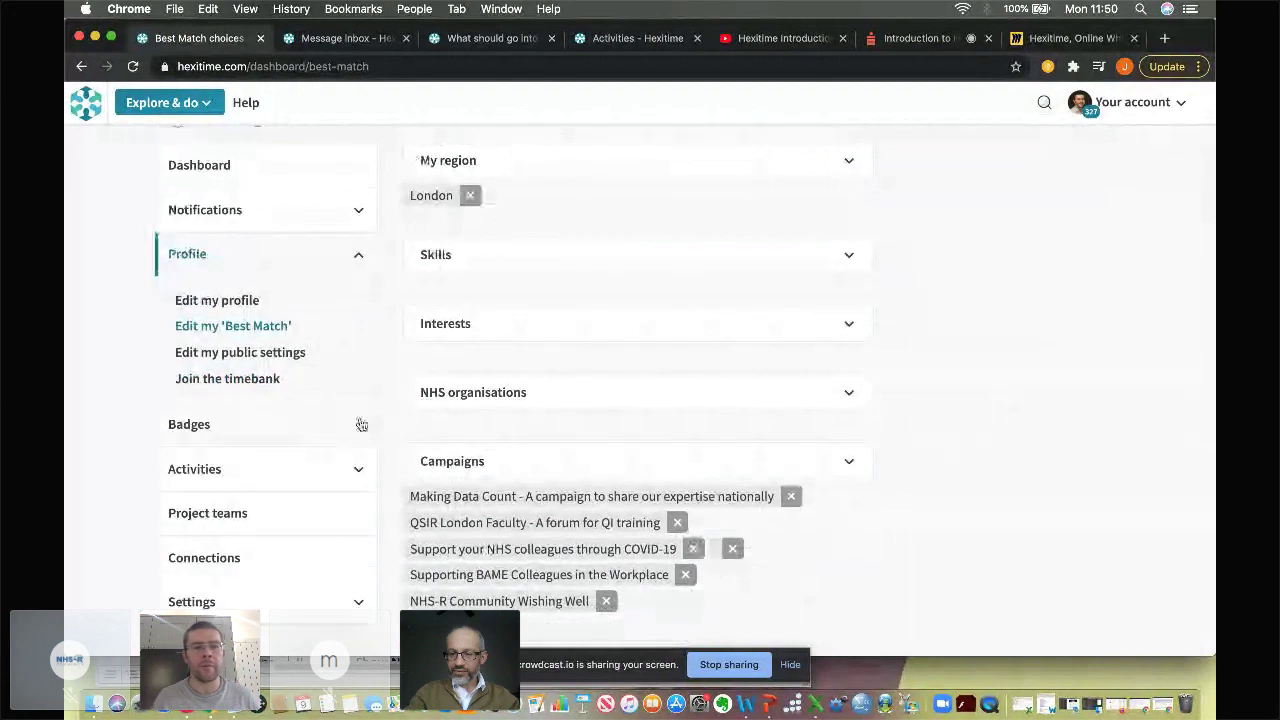
Open the profile Badges page from the dashboard sidebar.
click(330, 318)
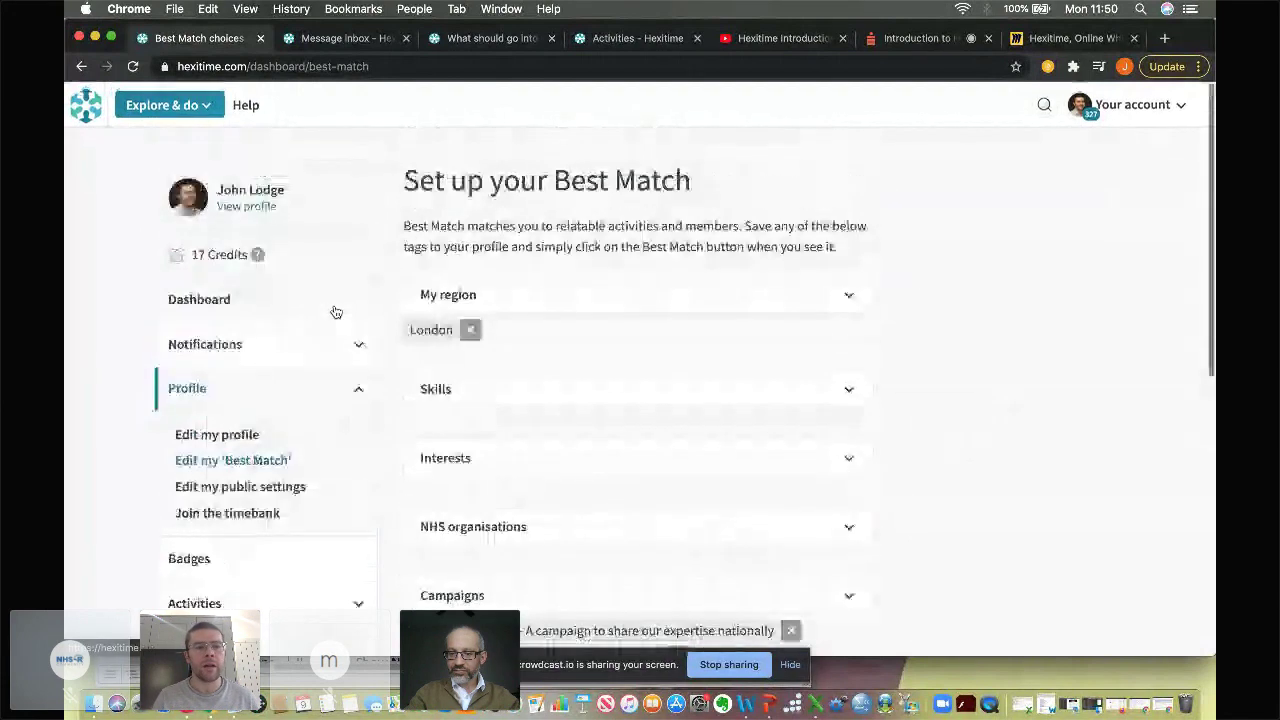
scroll(326, 316, down, 3)
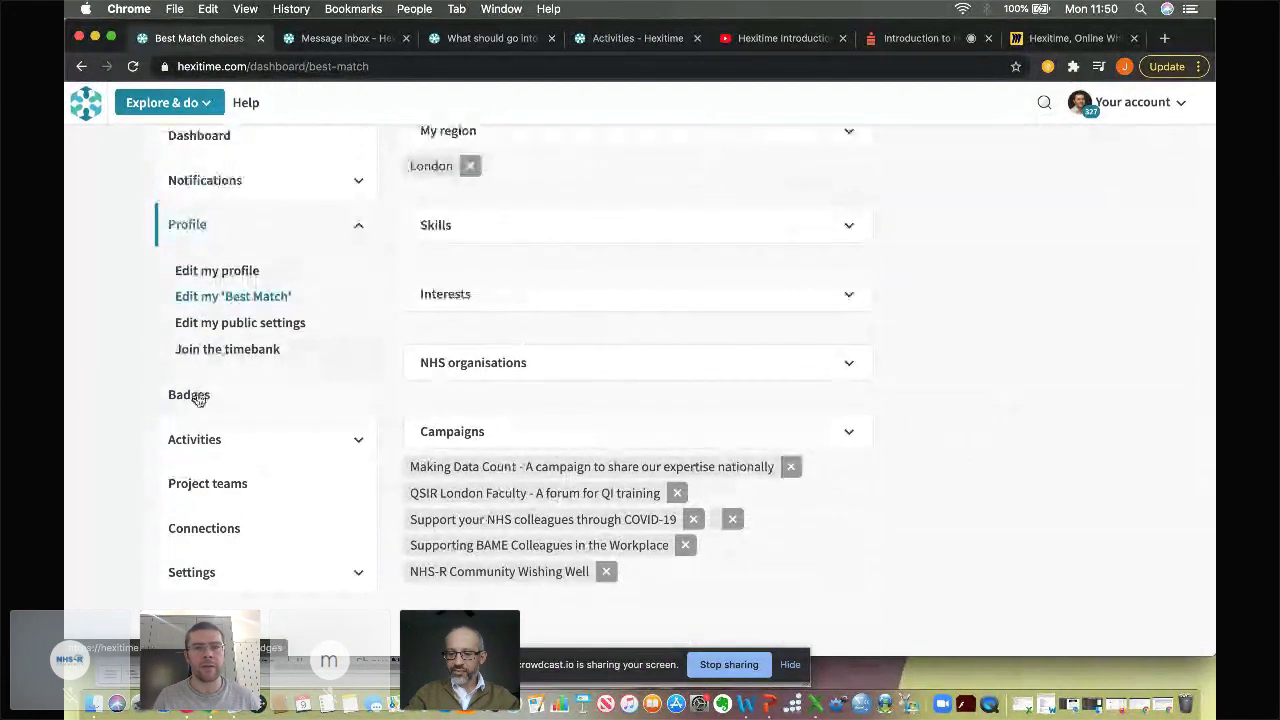
click(196, 396)
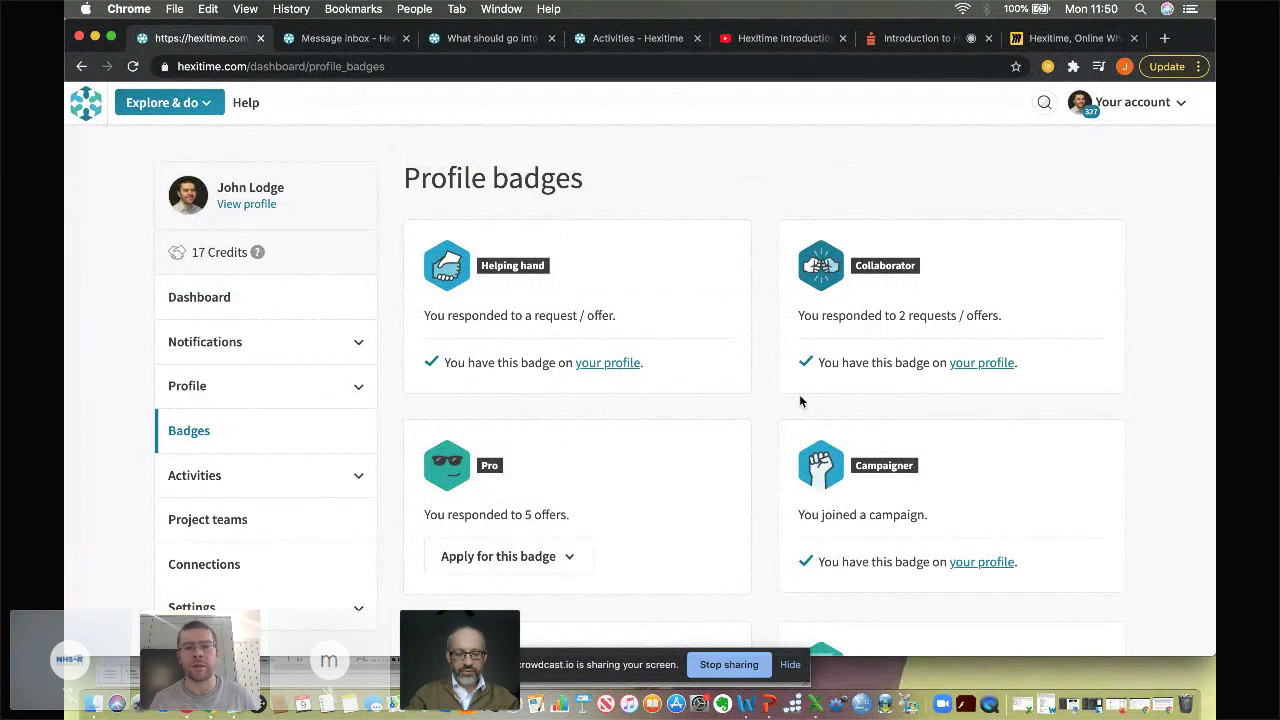
Apply for the NHS-R Community Member badge and click into the reason box.
scroll(790, 437, down, 10)
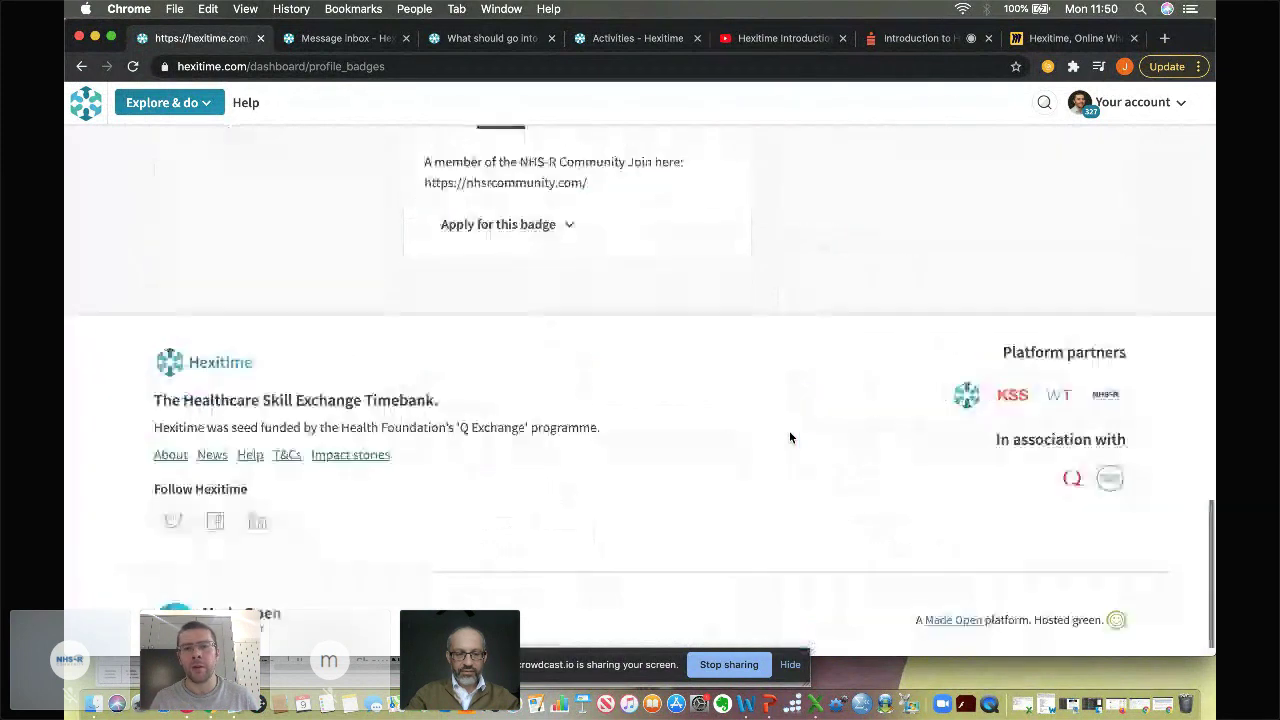
scroll(790, 437, up, 3)
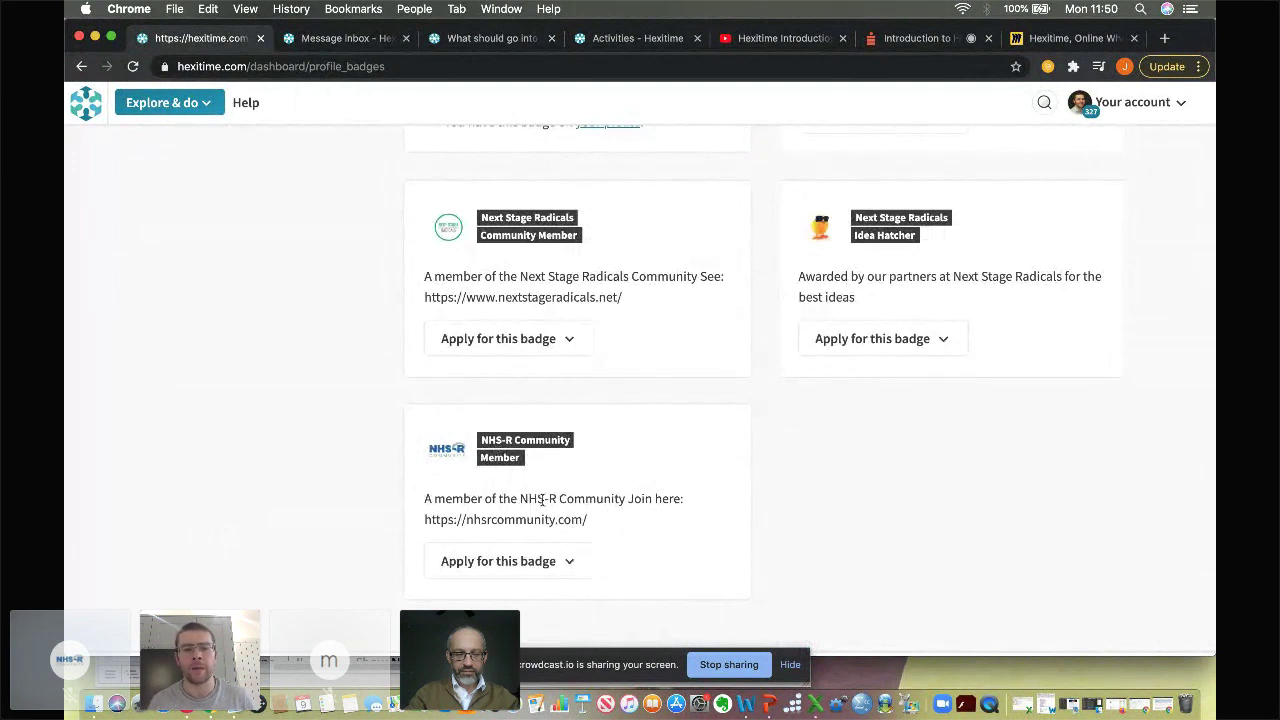
click(572, 566)
scroll(702, 549, down, 2)
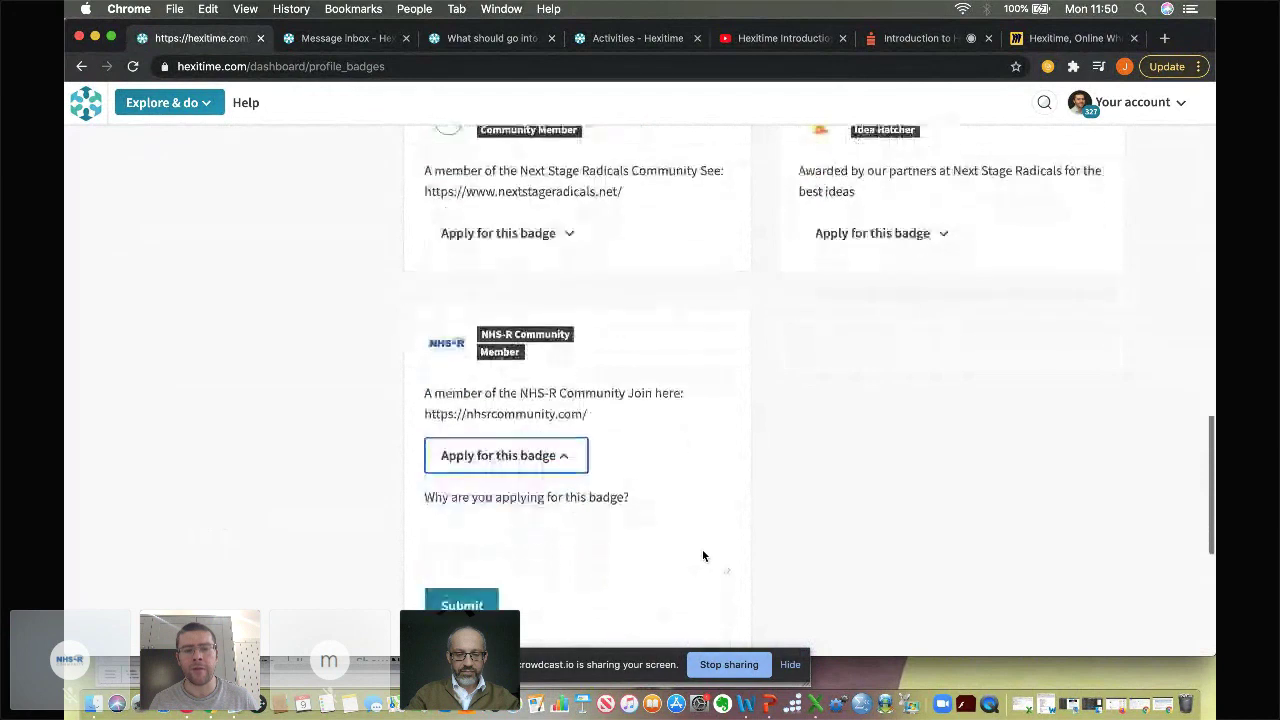
click(545, 531)
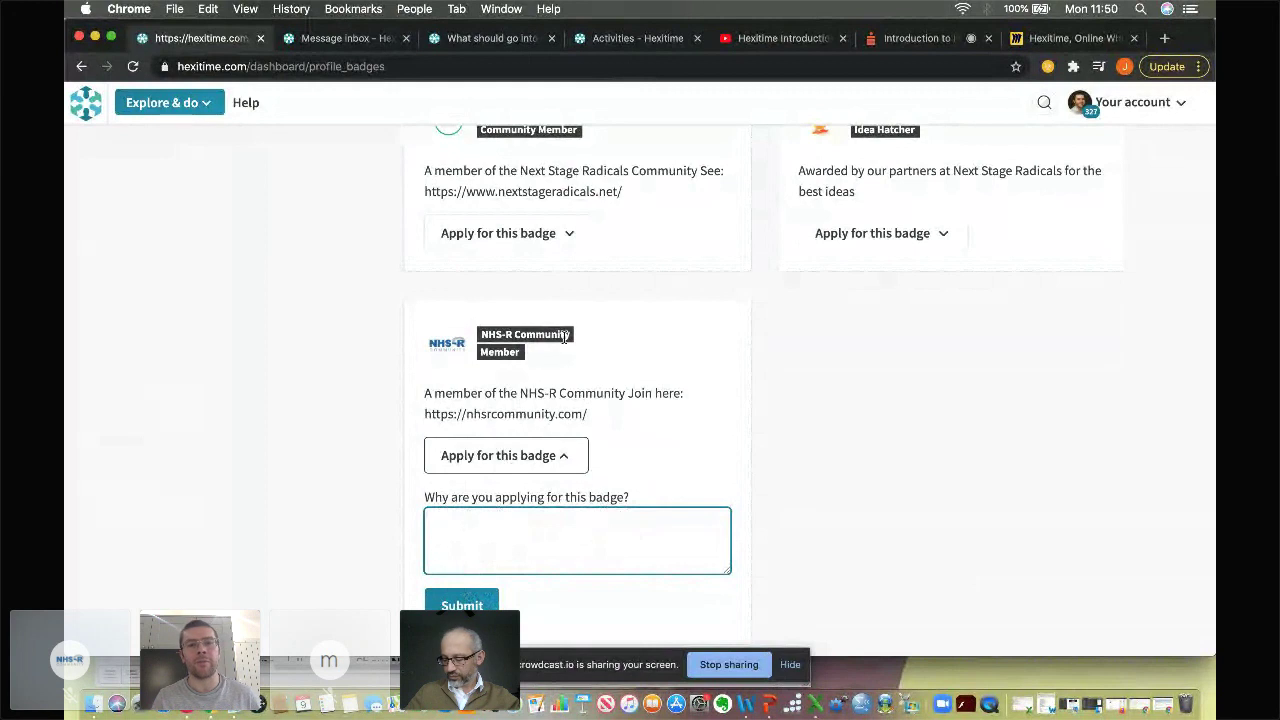
scroll(563, 337, up, 15)
View your own public profile page and scroll through it.
click(266, 205)
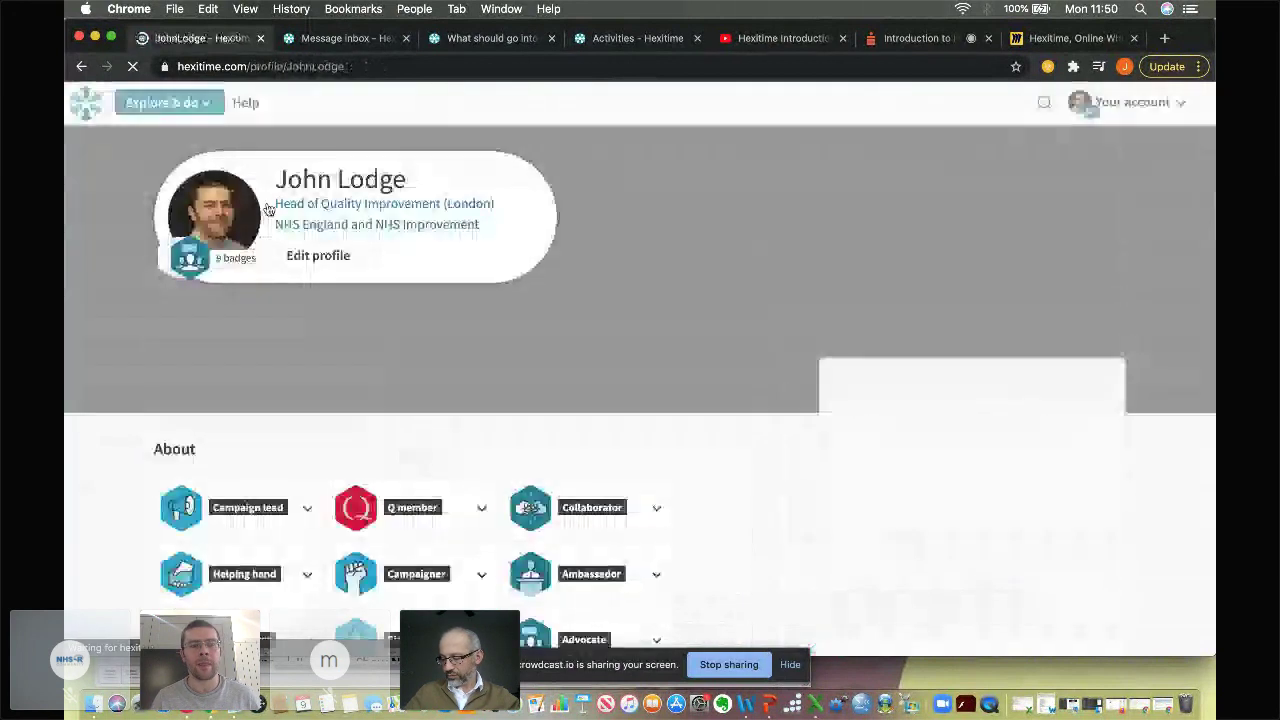
scroll(421, 341, down, 3)
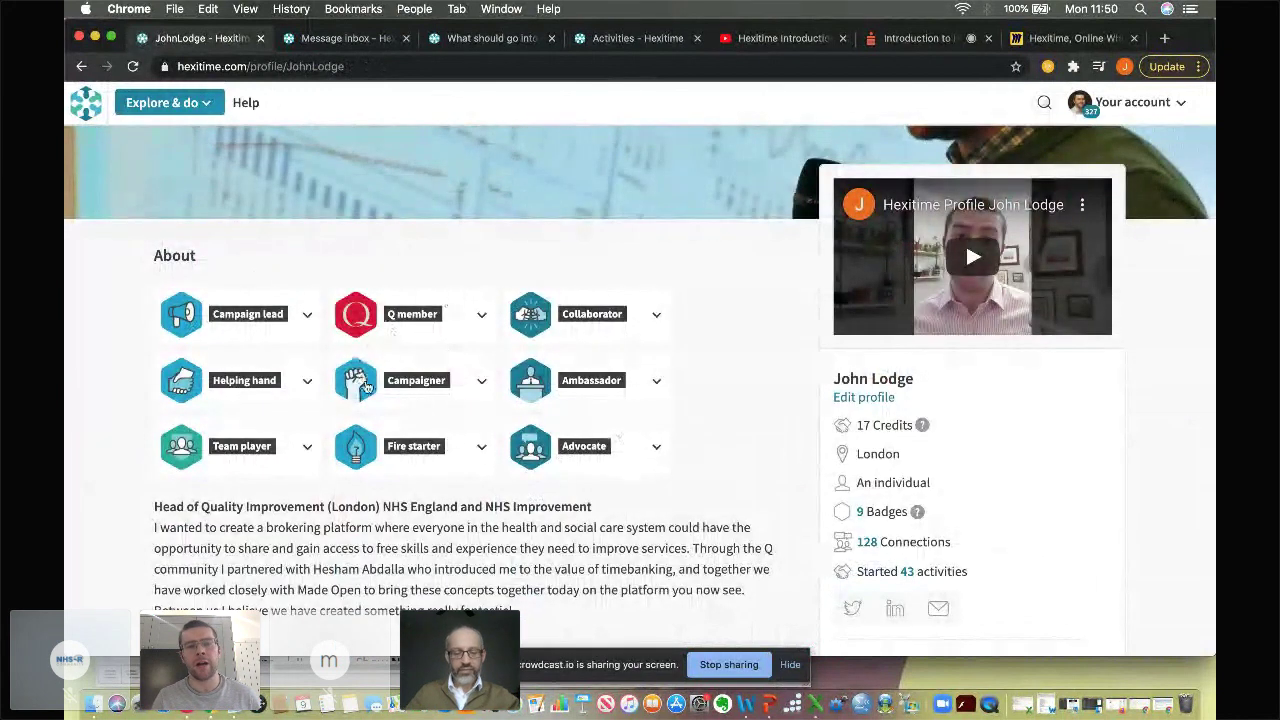
scroll(365, 388, up, 3)
Return to the Hexitime homepage and scroll down to the 'Who is using Hexitime?' members section.
click(85, 112)
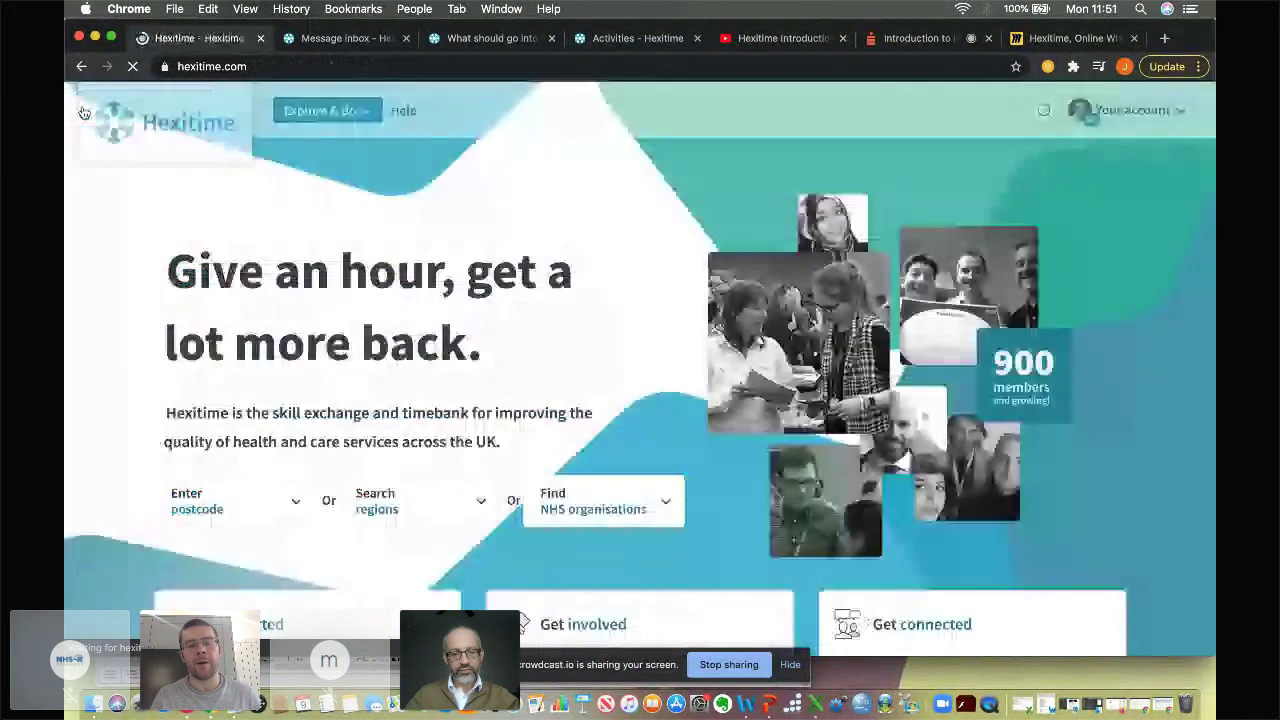
scroll(507, 364, down, 2)
scroll(507, 364, down, 15)
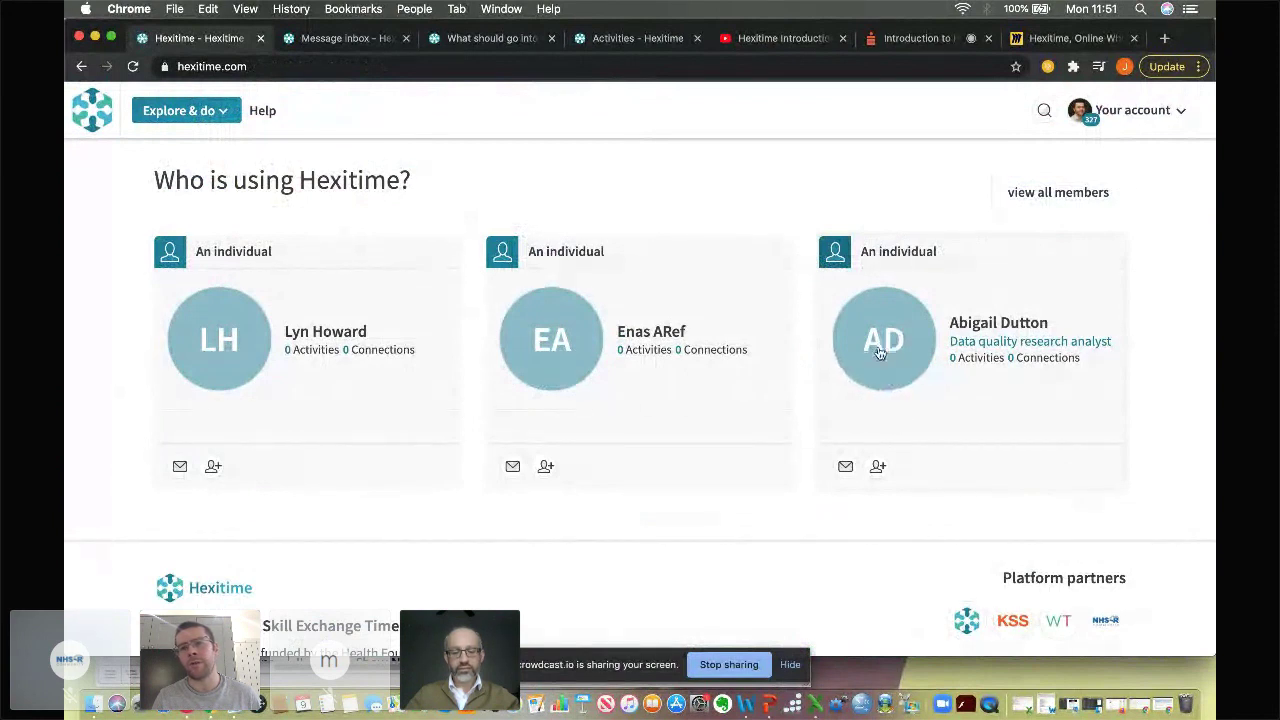
Open the full members directory showing 989 results and scroll down the member cards.
click(1036, 204)
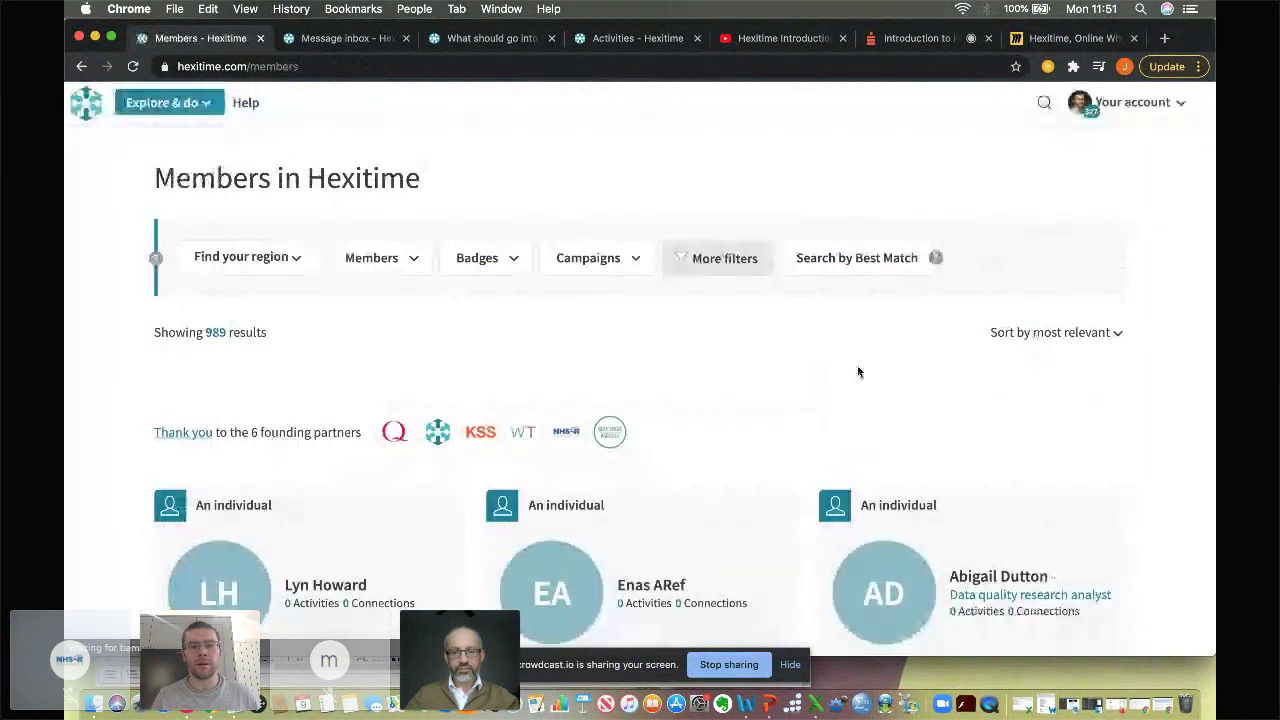
scroll(799, 448, down, 5)
scroll(799, 448, down, 20)
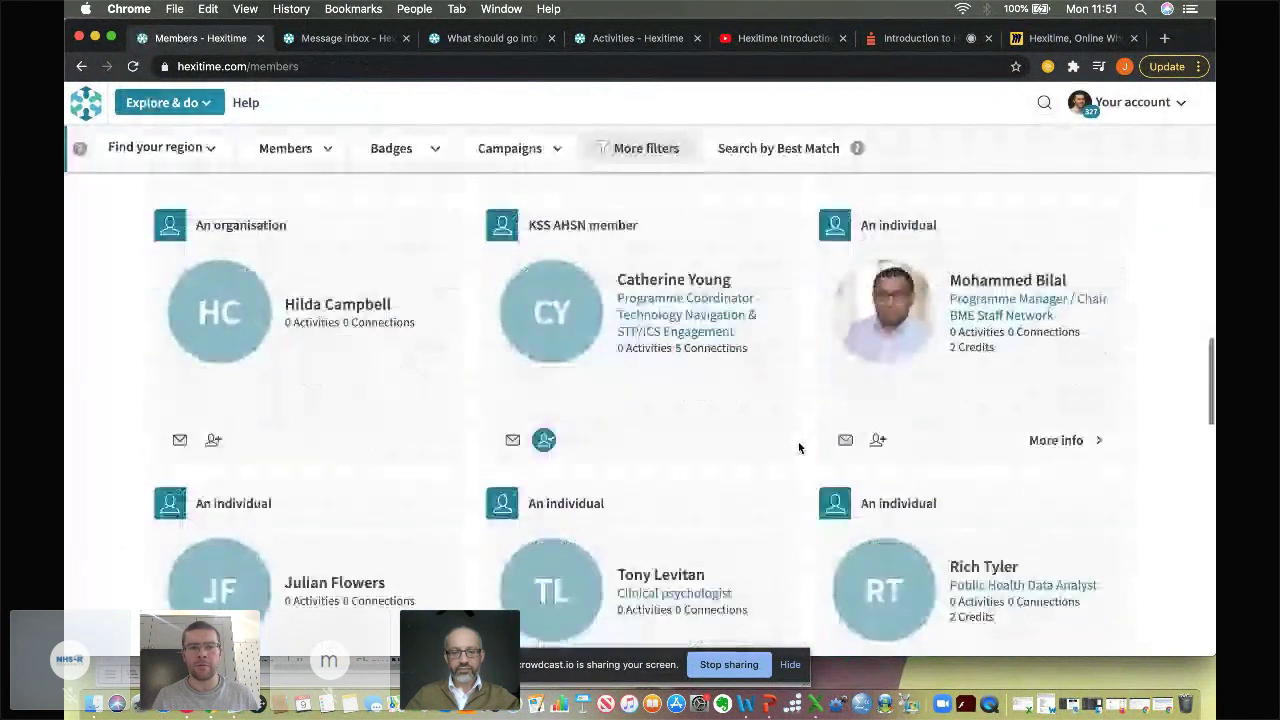
scroll(799, 448, down, 10)
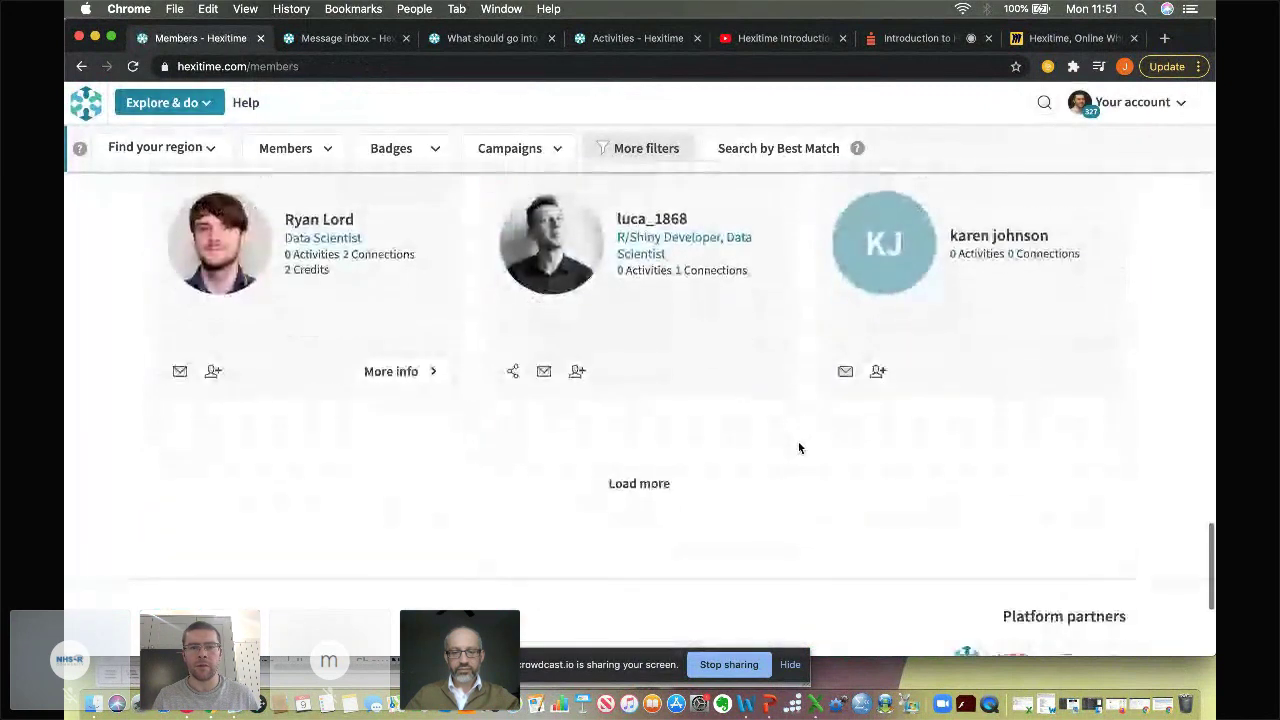
Load another batch of member cards, then scroll back to the top of the Members page.
click(617, 480)
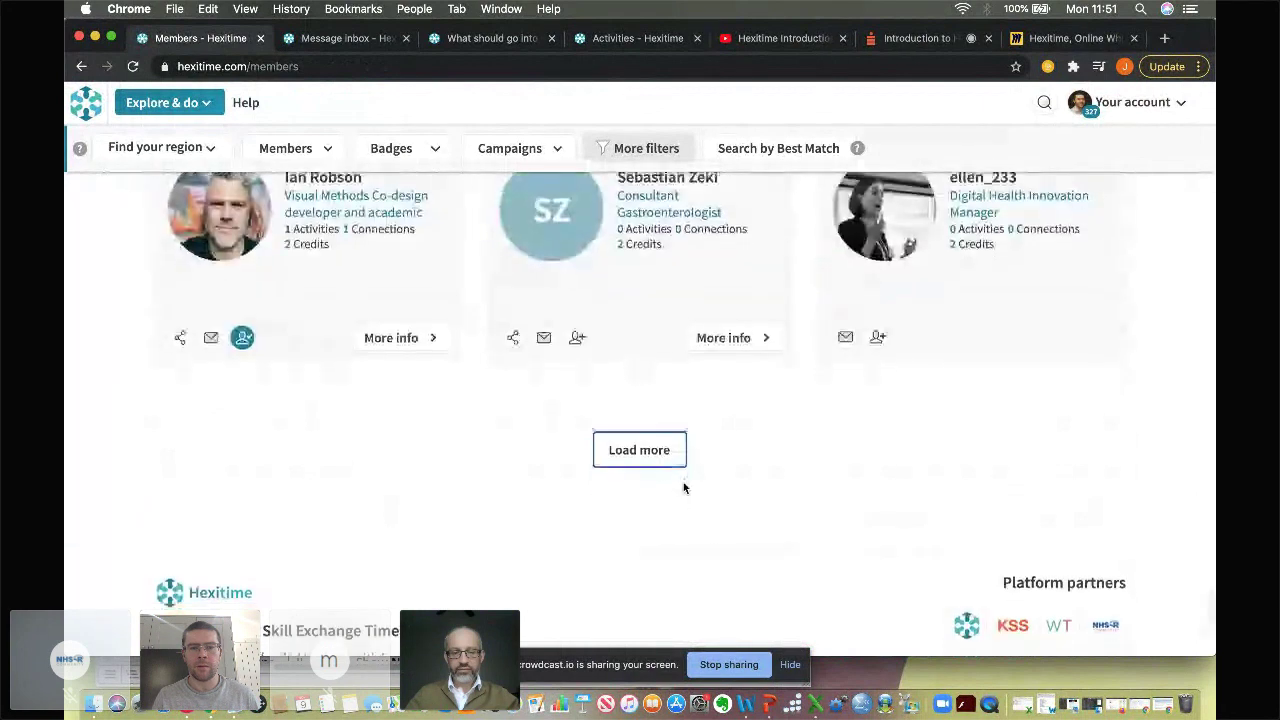
scroll(684, 484, down, 2)
scroll(684, 484, up, 10)
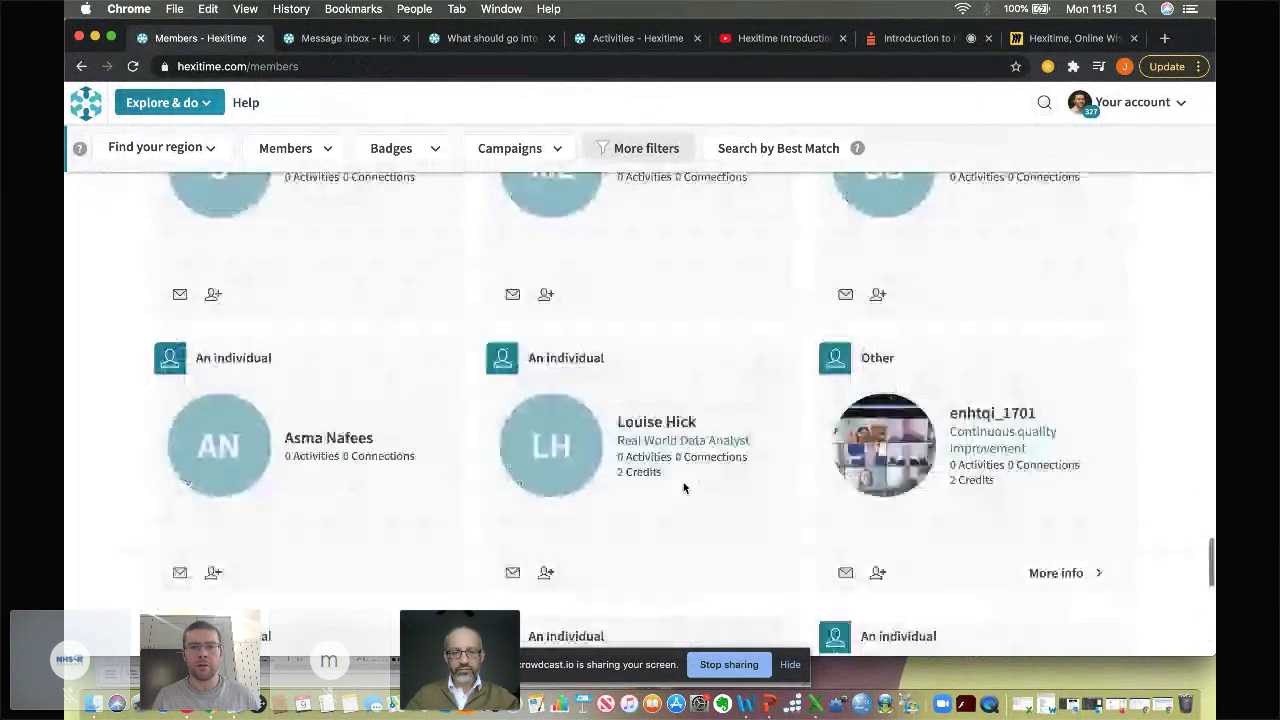
scroll(684, 488, up, 12)
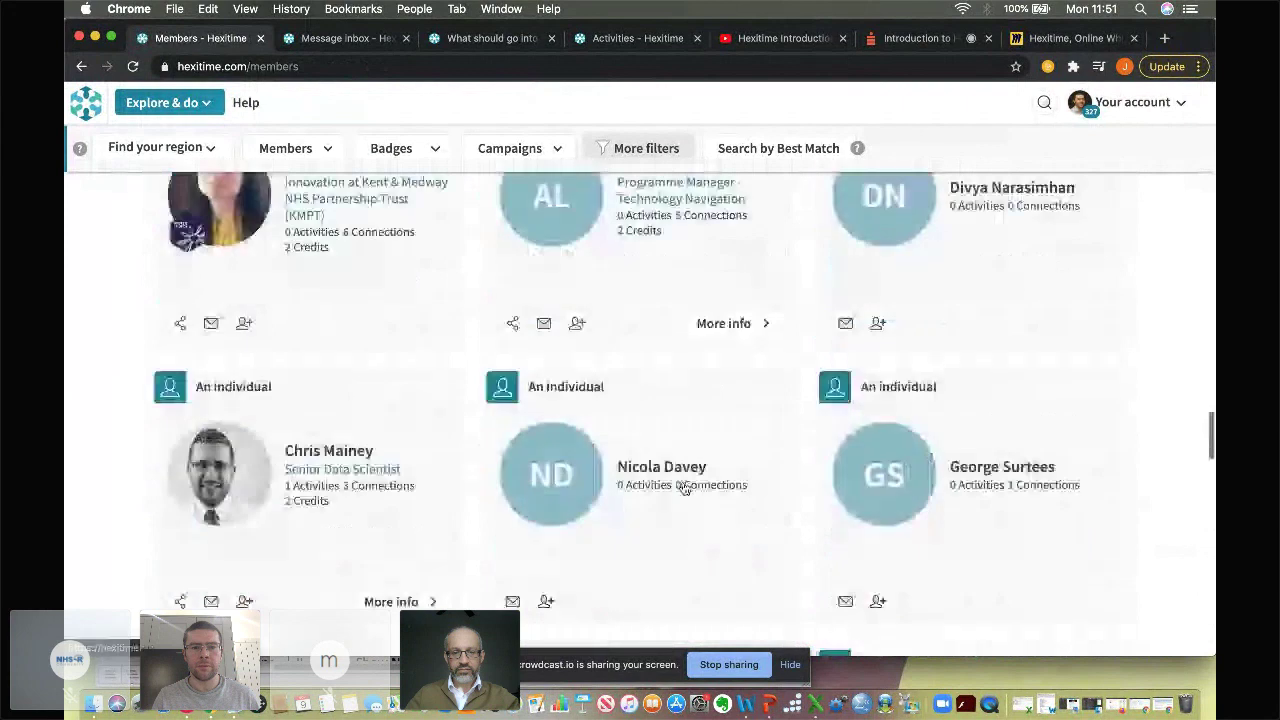
scroll(684, 488, up, 12)
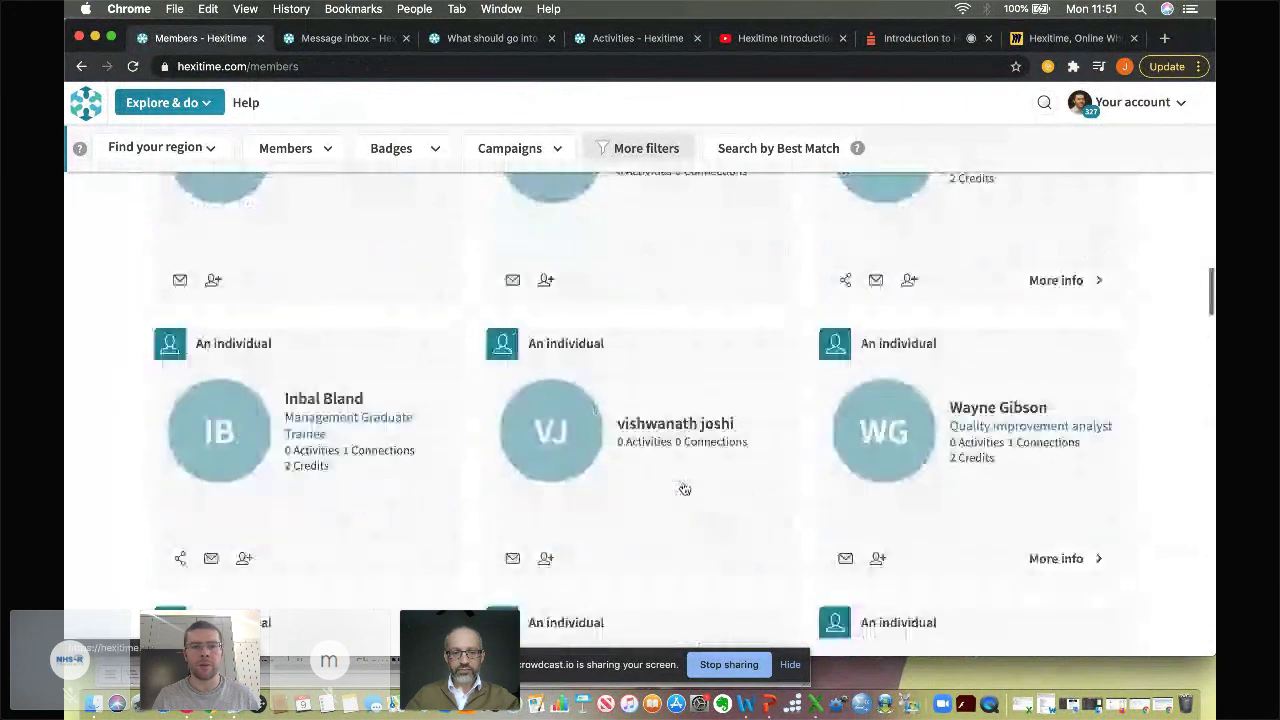
scroll(684, 488, up, 12)
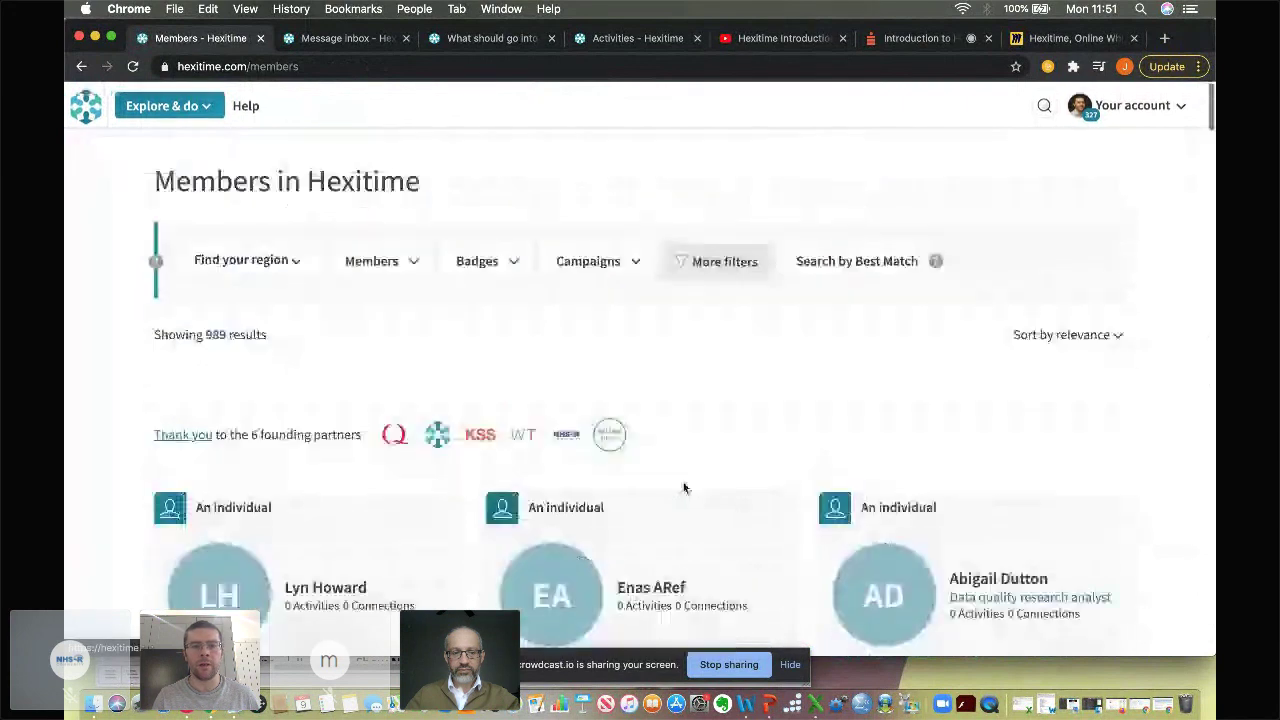
scroll(684, 488, up, 3)
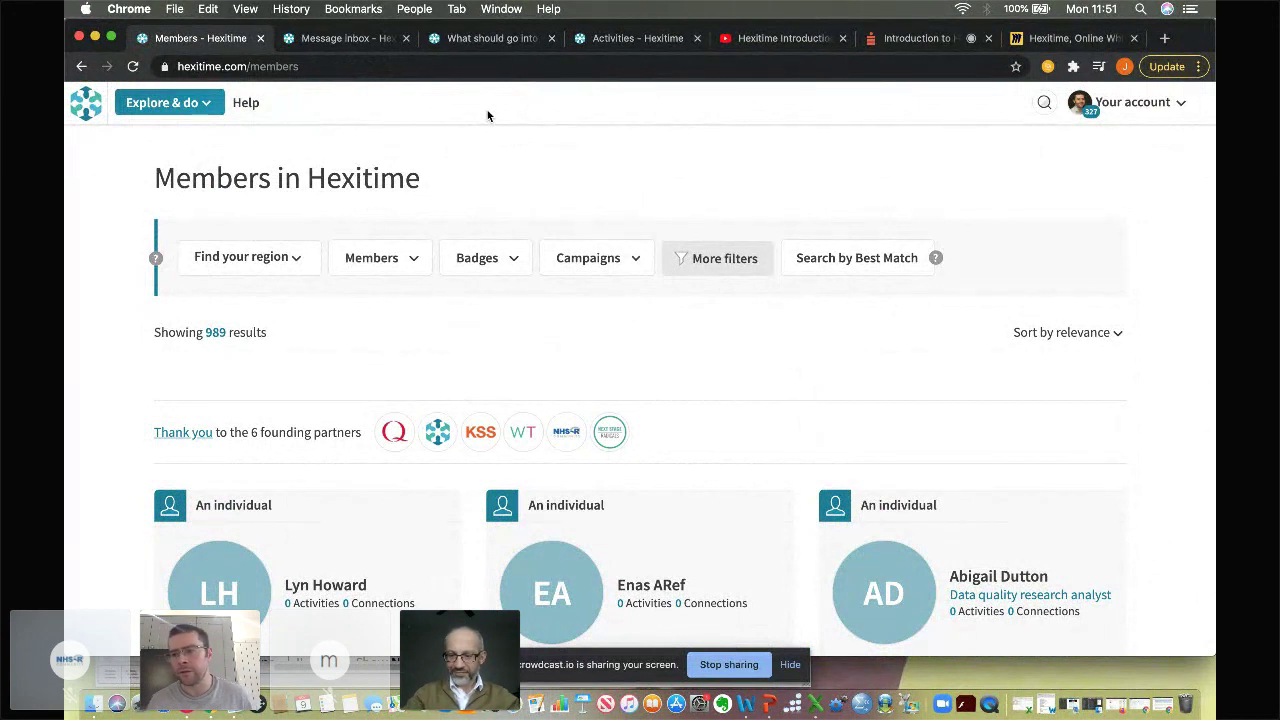
Switch to the crowdcast webinar broadcast tab.
click(913, 40)
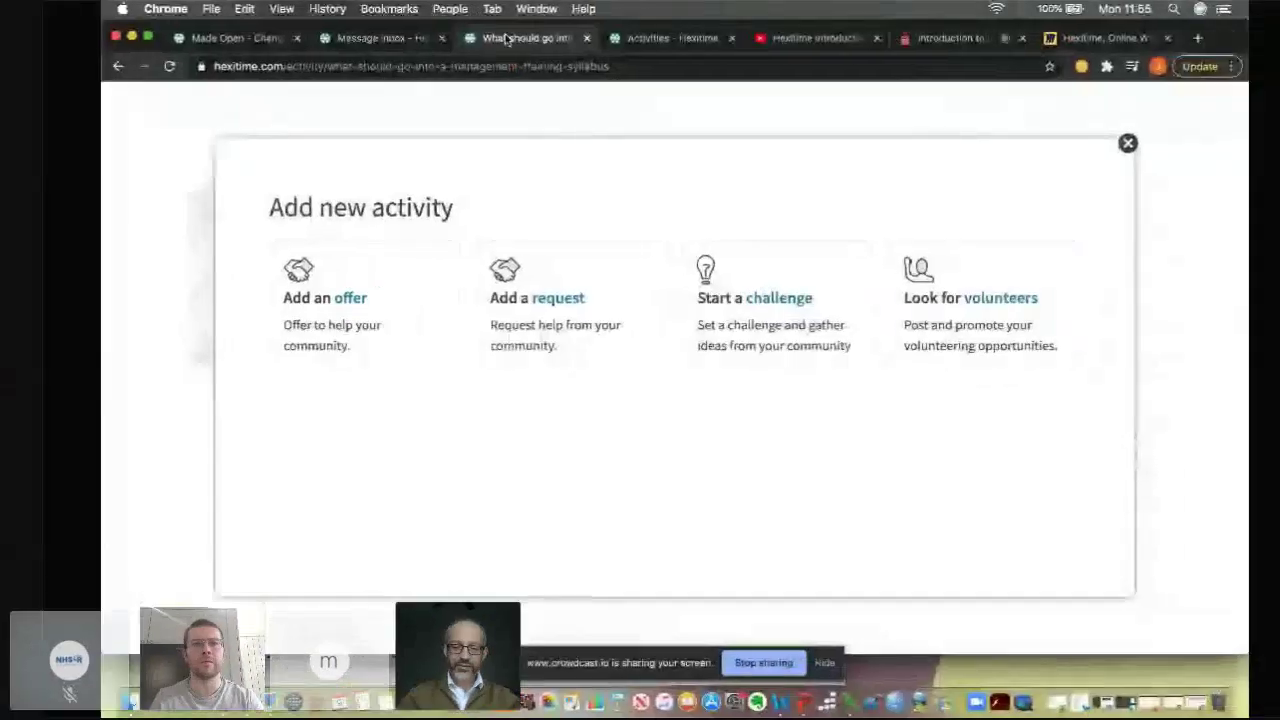
Close the Add new activity dialog and go to Impact stories from the Explore & do menu.
click(88, 86)
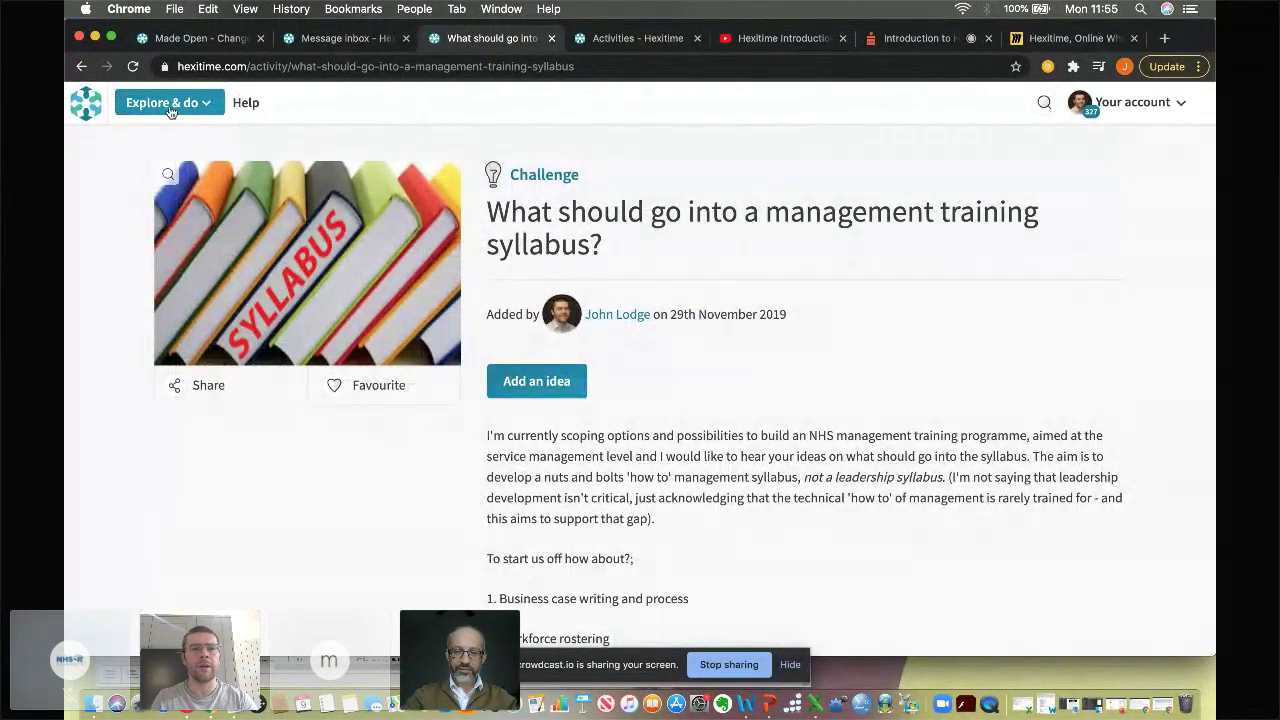
click(204, 103)
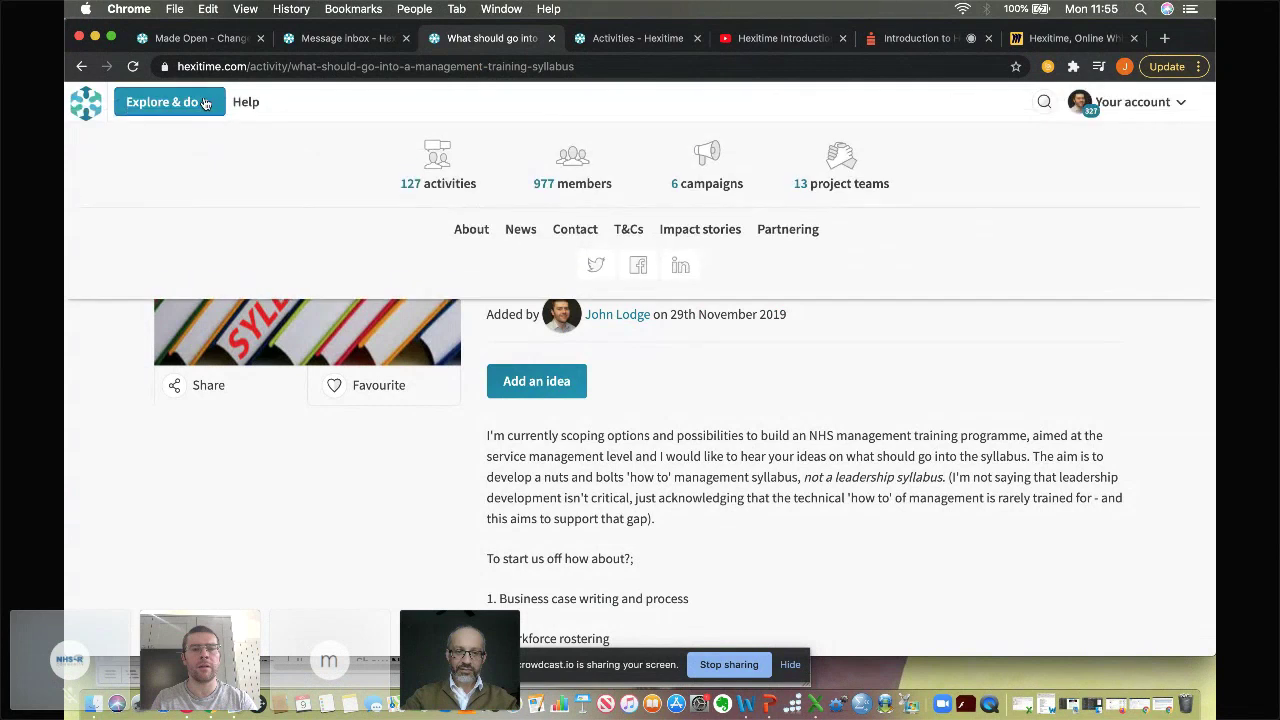
click(715, 235)
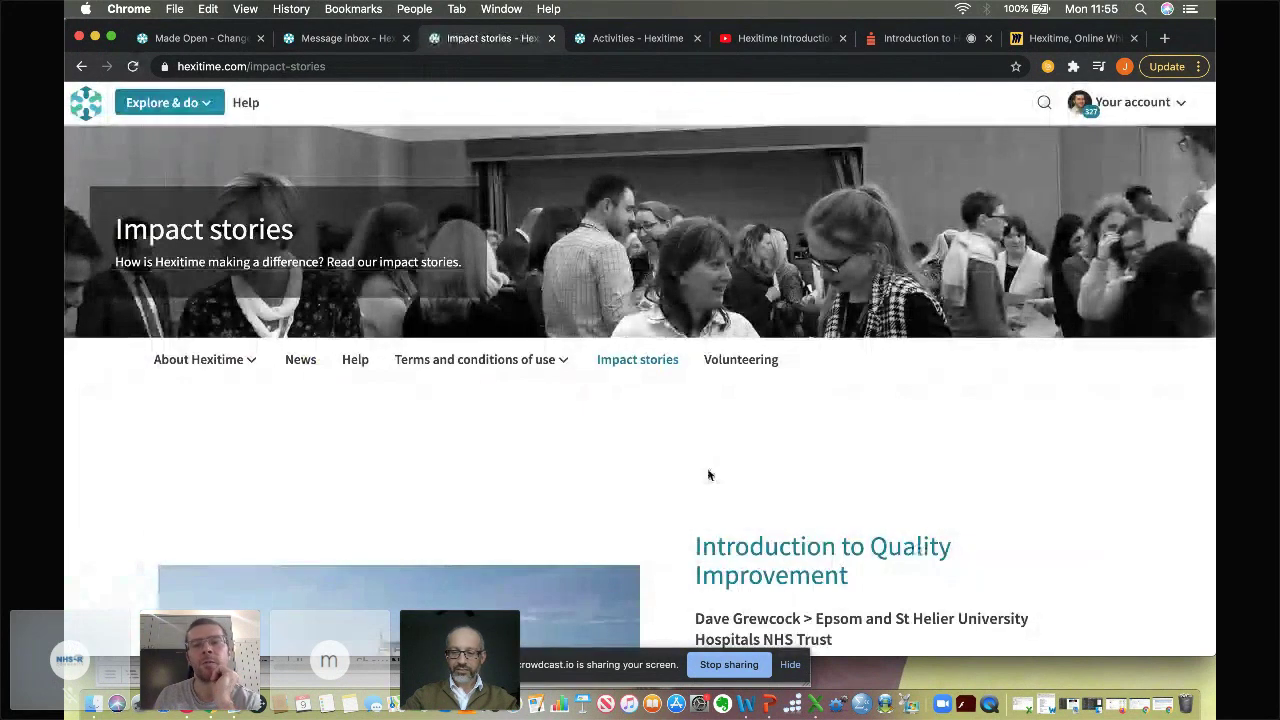
Scroll the Impact stories past Quality Improvement and Human factors training to Paediatrics process mapping.
scroll(708, 475, down, 1)
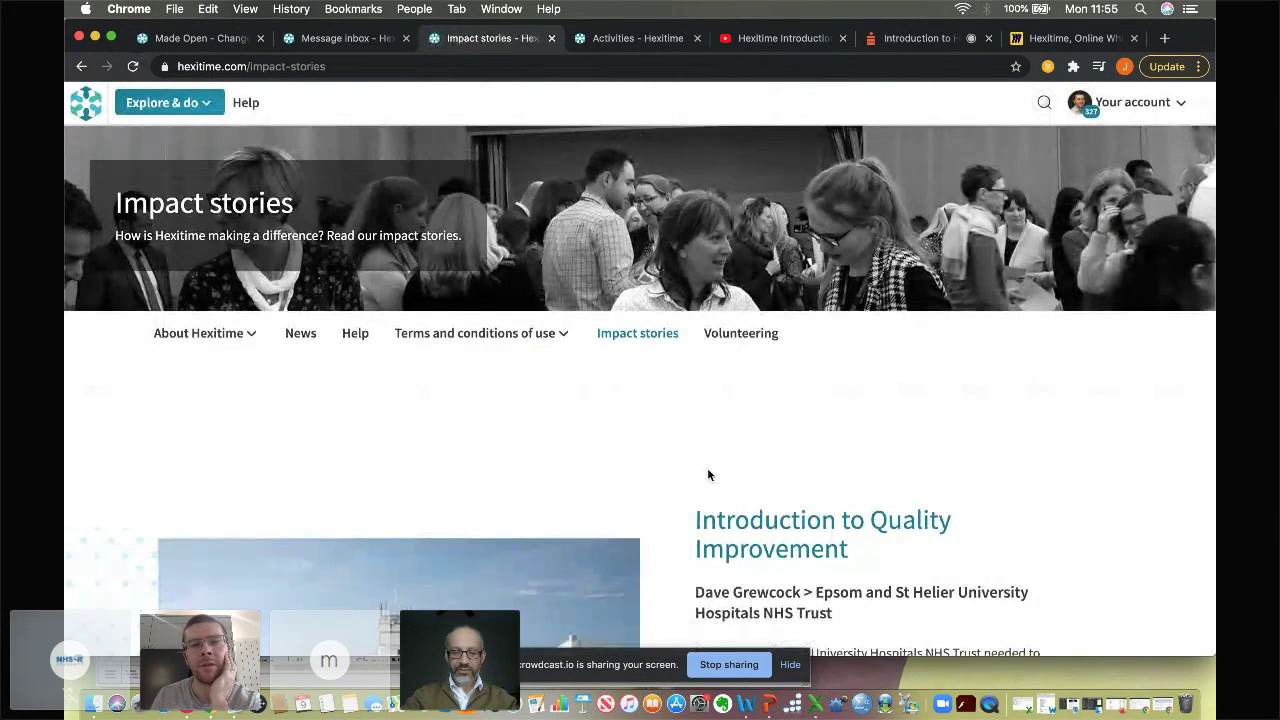
scroll(708, 475, down, 1)
scroll(708, 475, down, 2)
scroll(708, 475, down, 15)
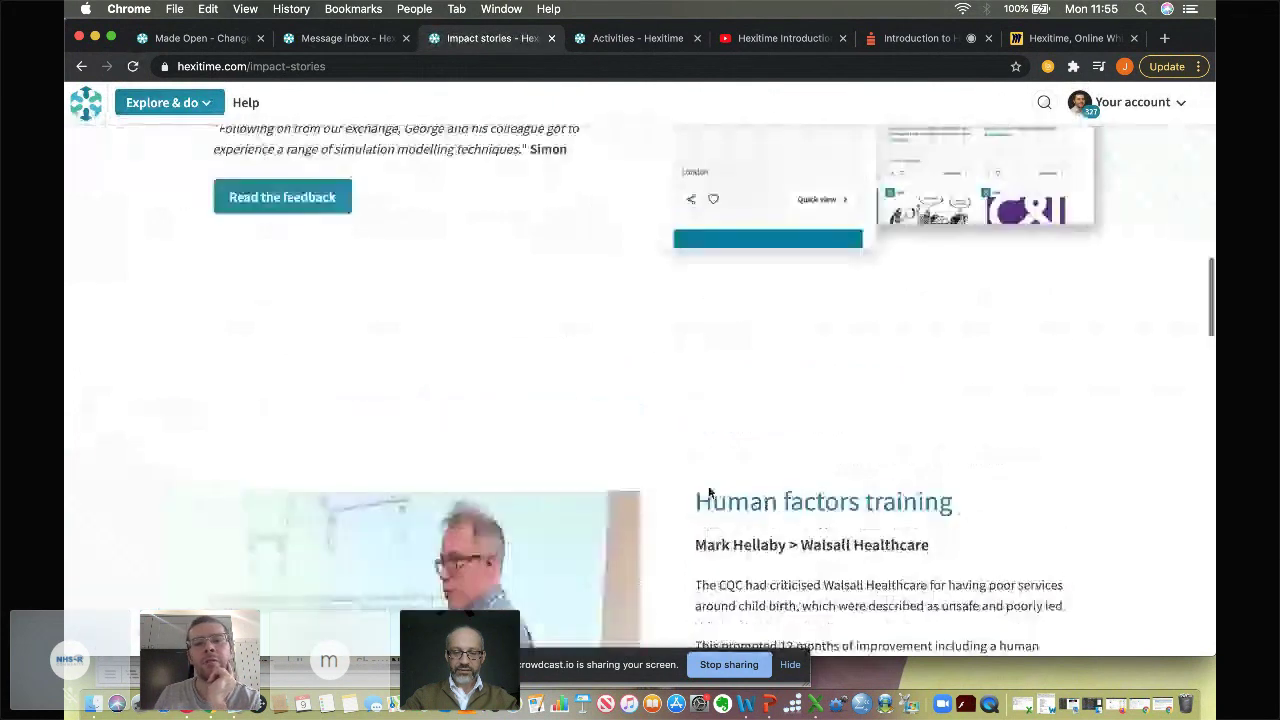
scroll(709, 488, down, 10)
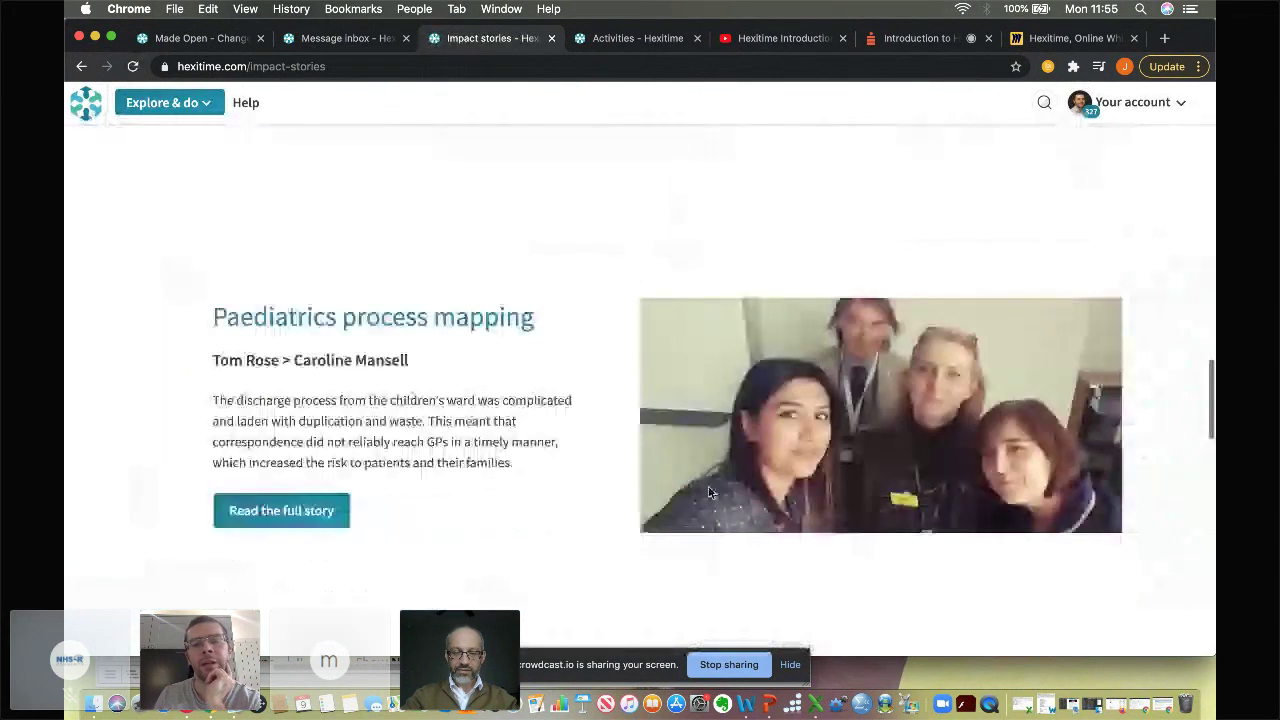